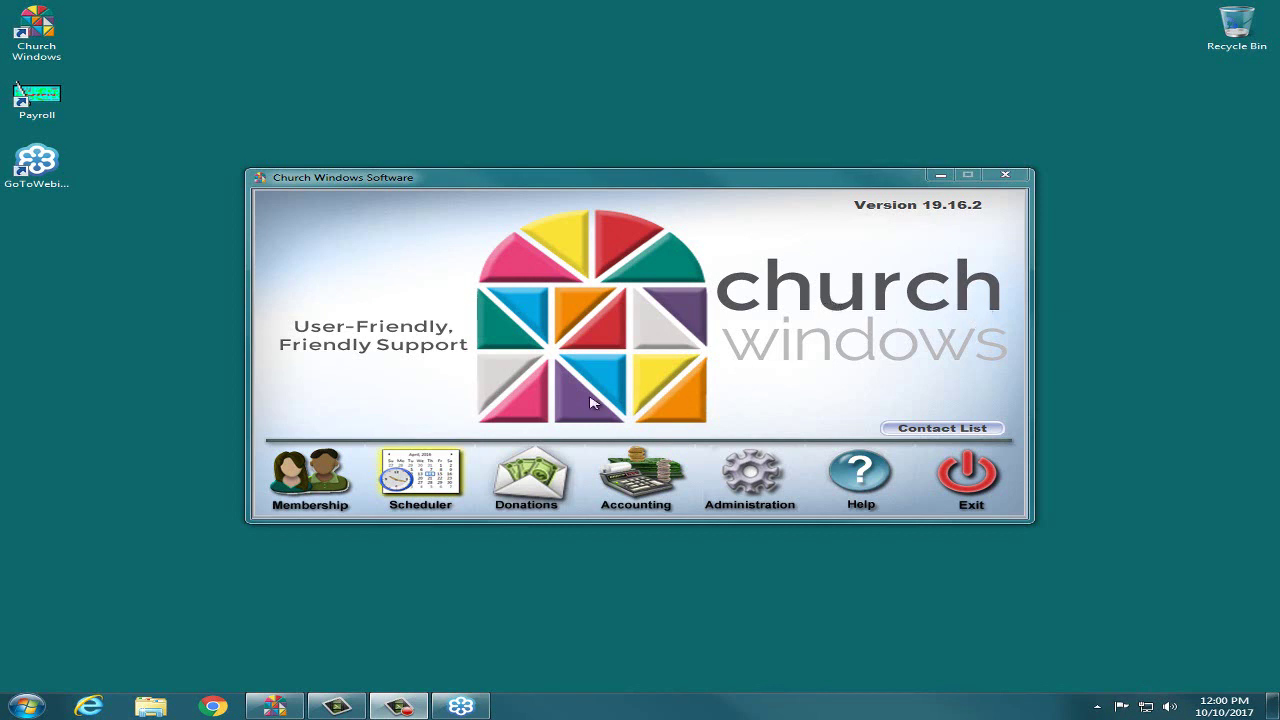
Step: Open the Scheduler's category setup and look through the existing event categories
left_click(428, 476)
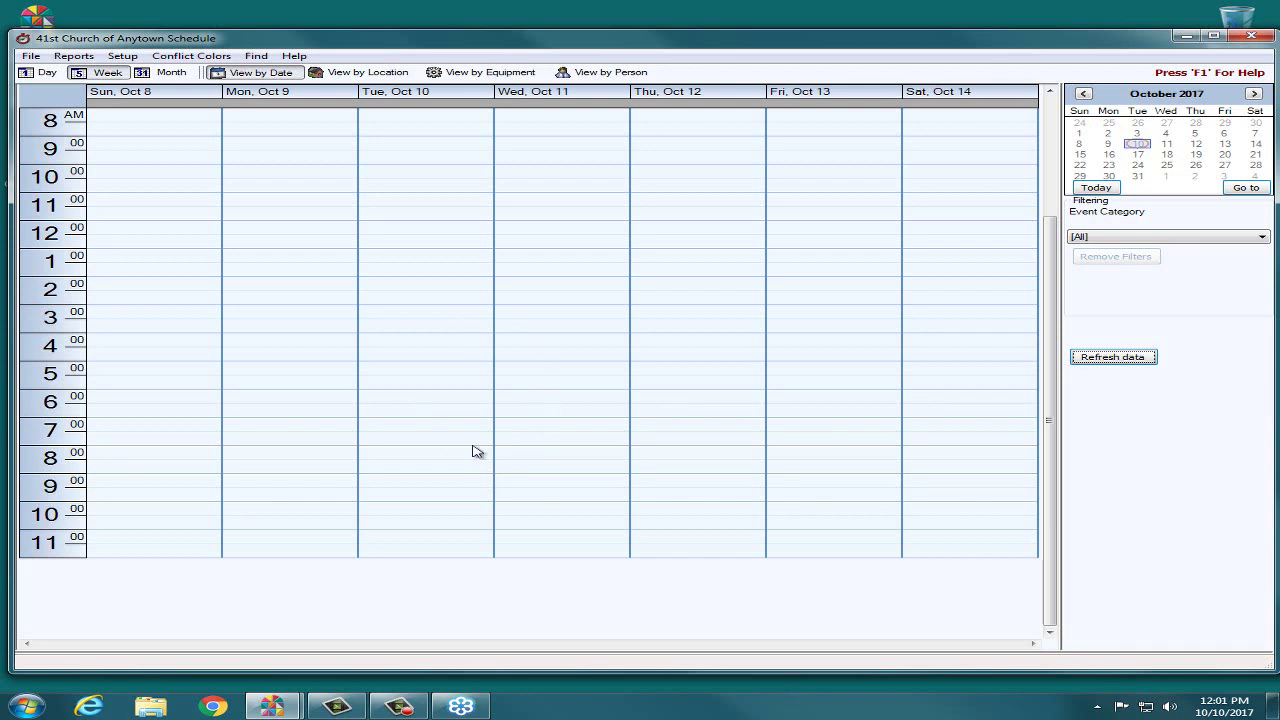
left_click_drag(1051, 341, 1052, 328)
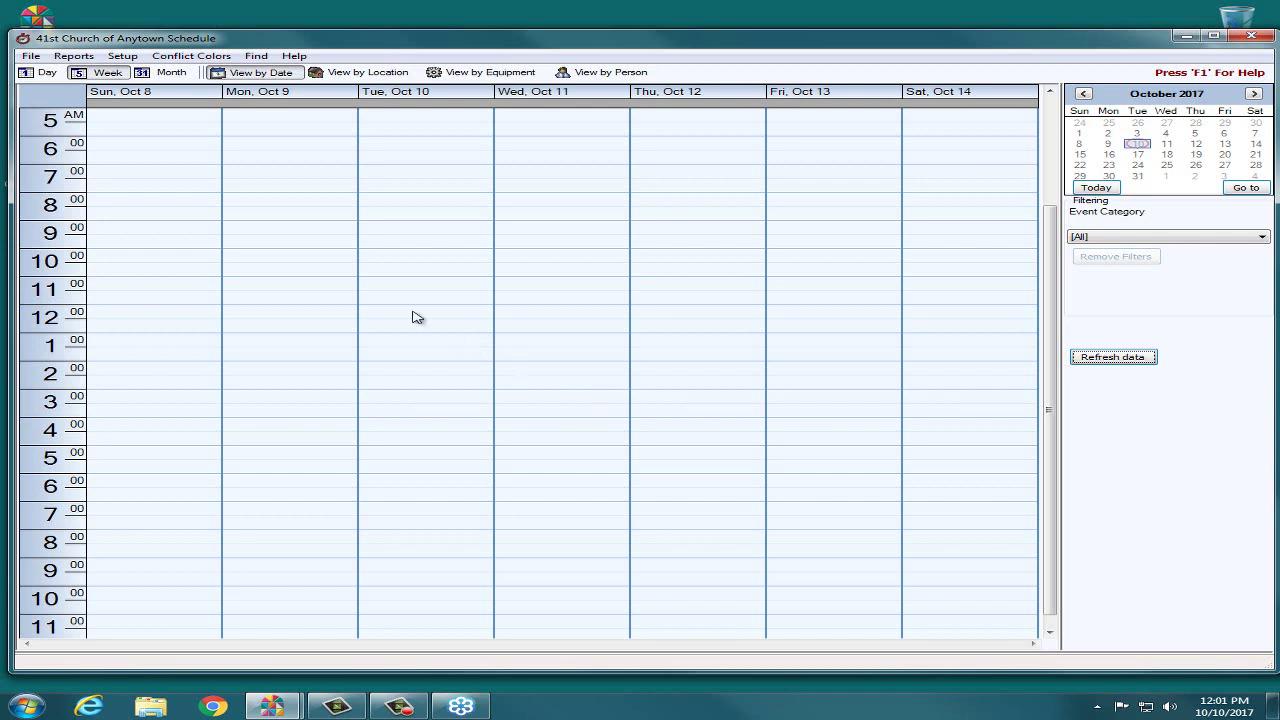
left_click(122, 56)
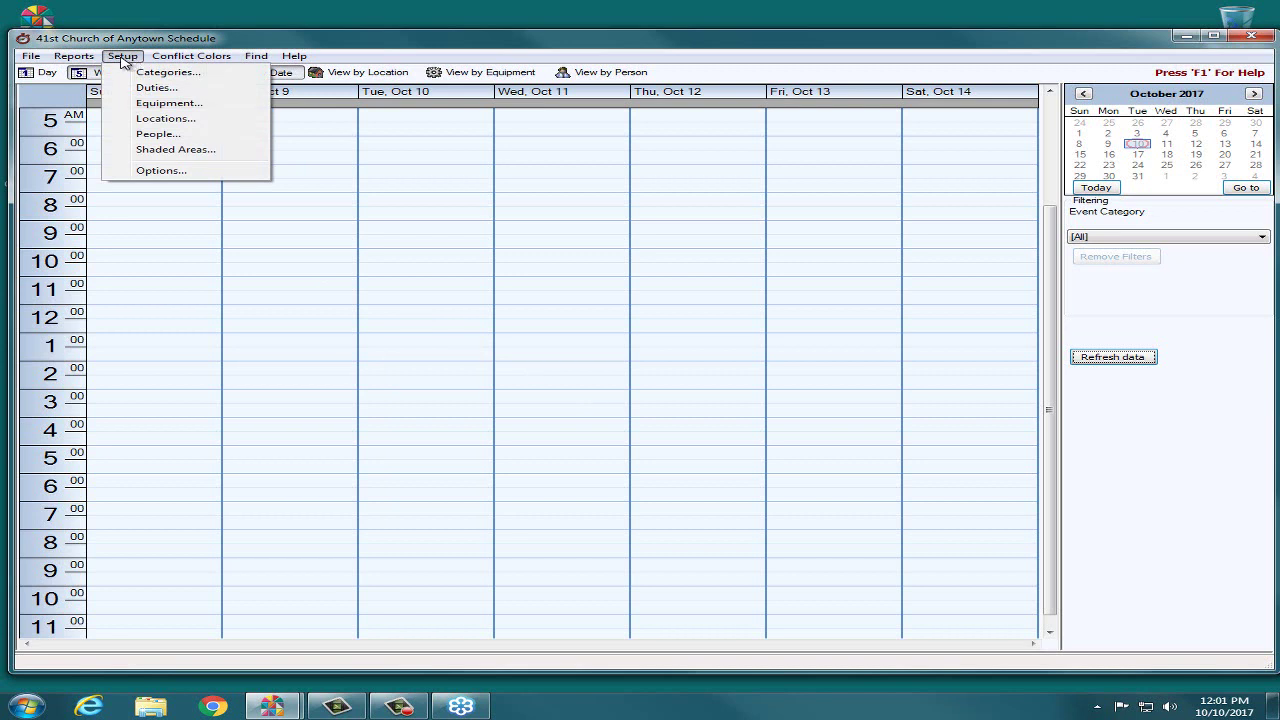
left_click(170, 74)
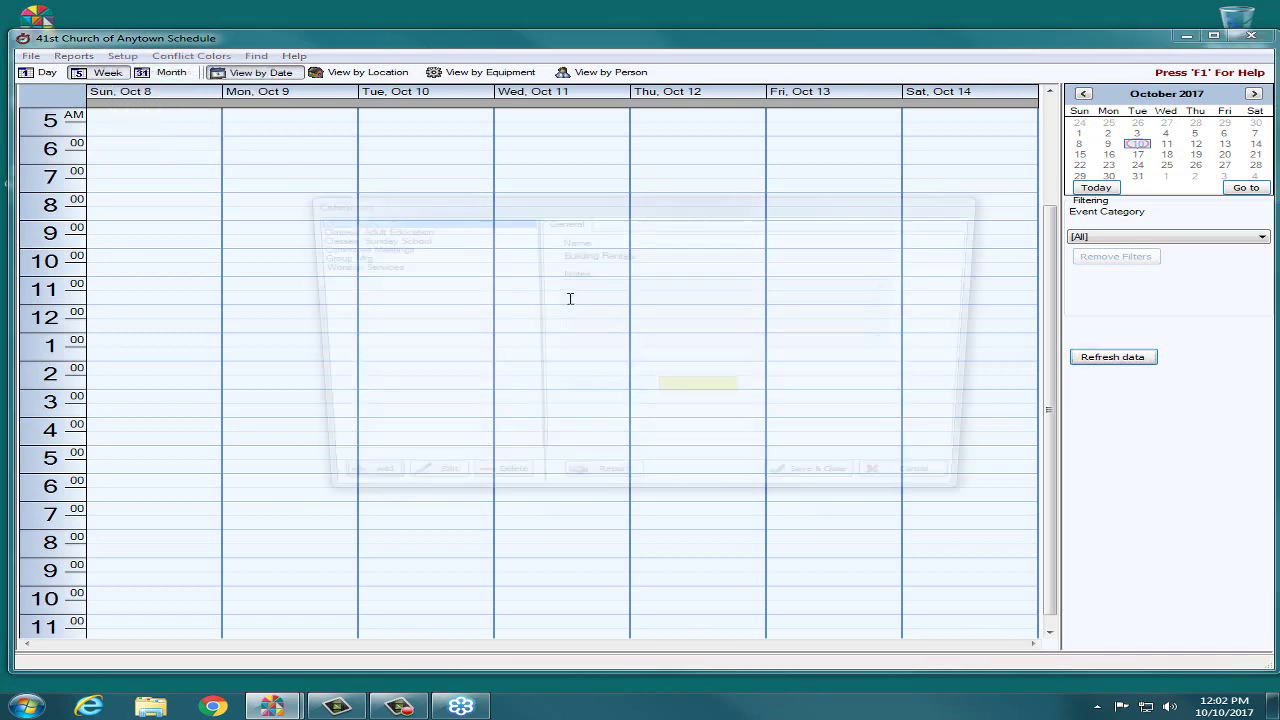
left_click_drag(615, 204, 604, 182)
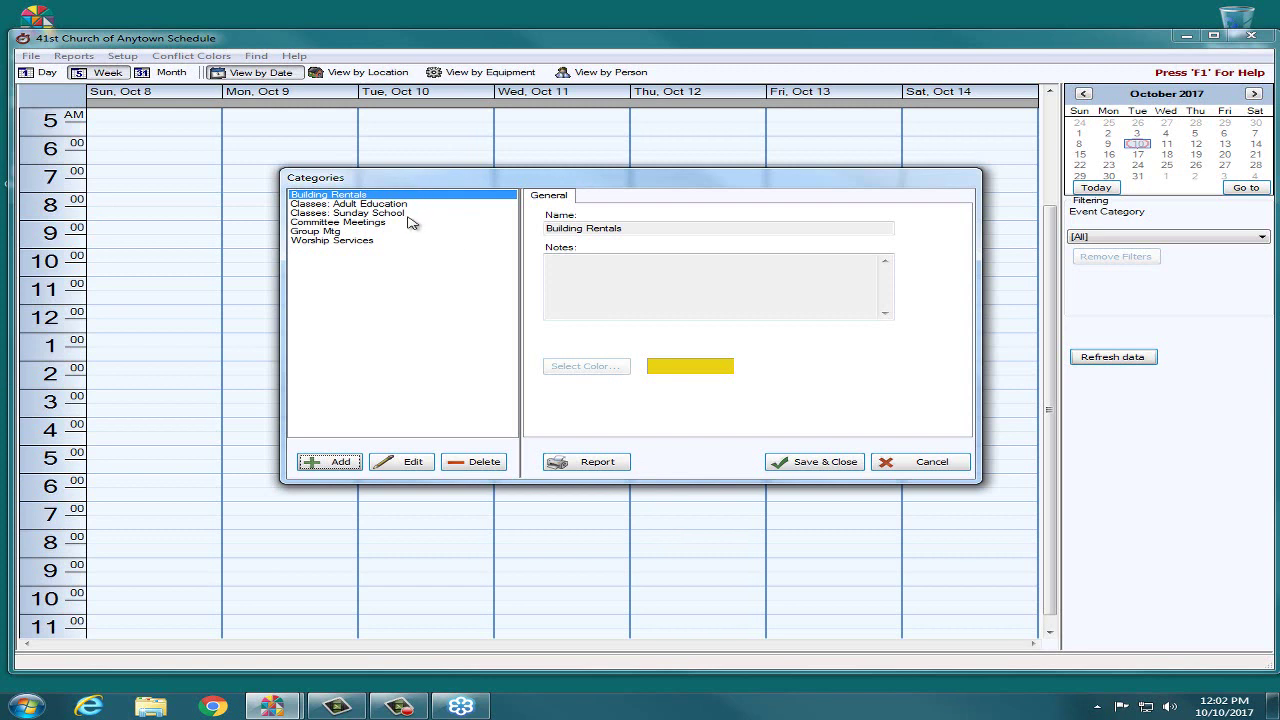
left_click(375, 198)
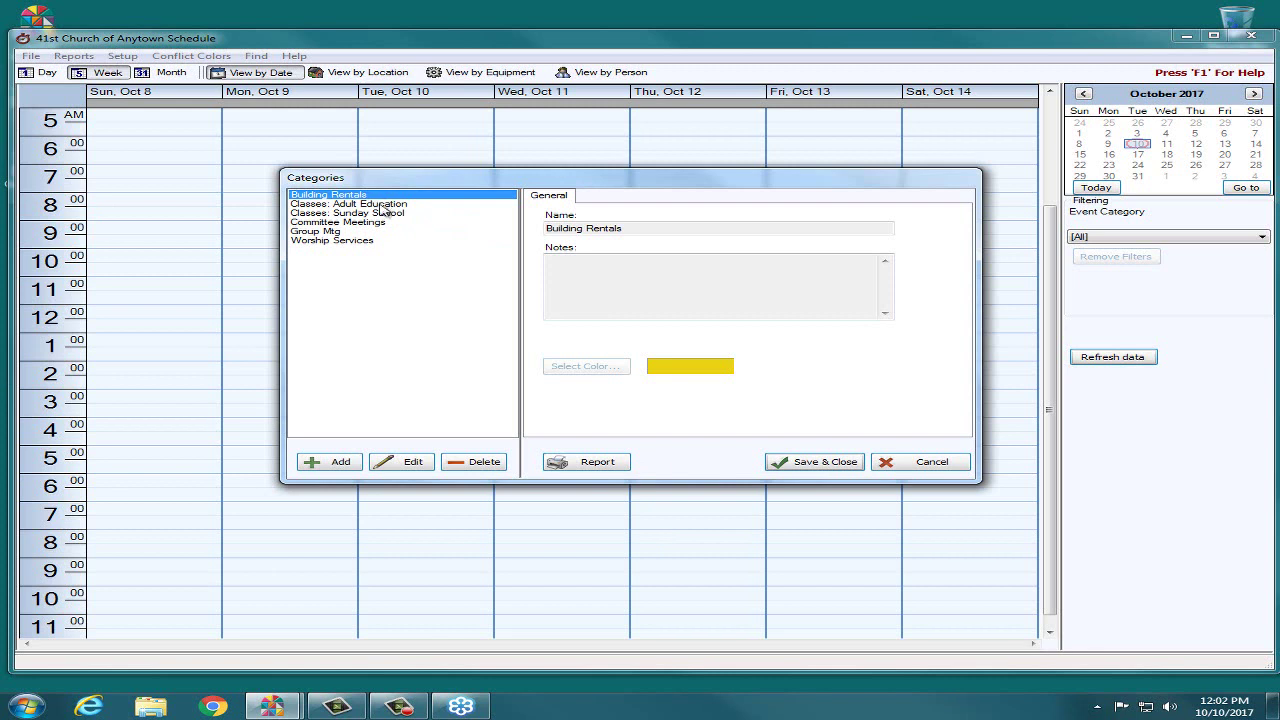
left_click(380, 205)
left_click(384, 214)
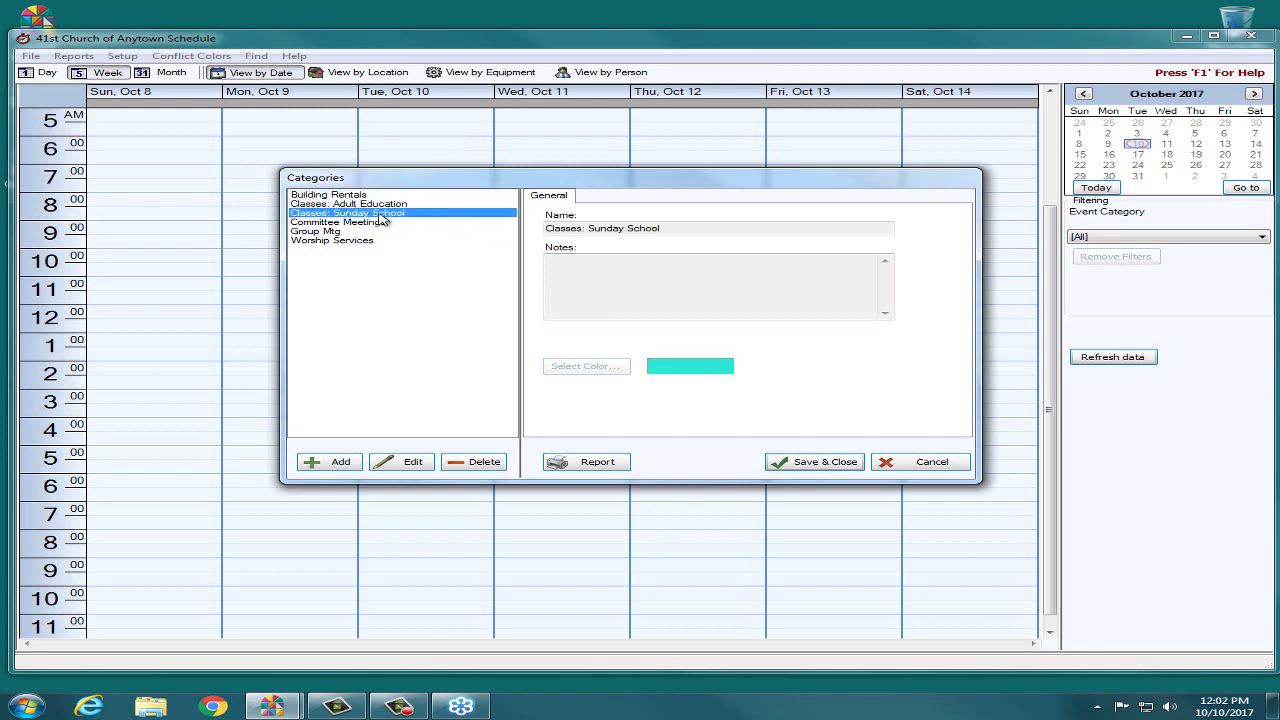
left_click(357, 242)
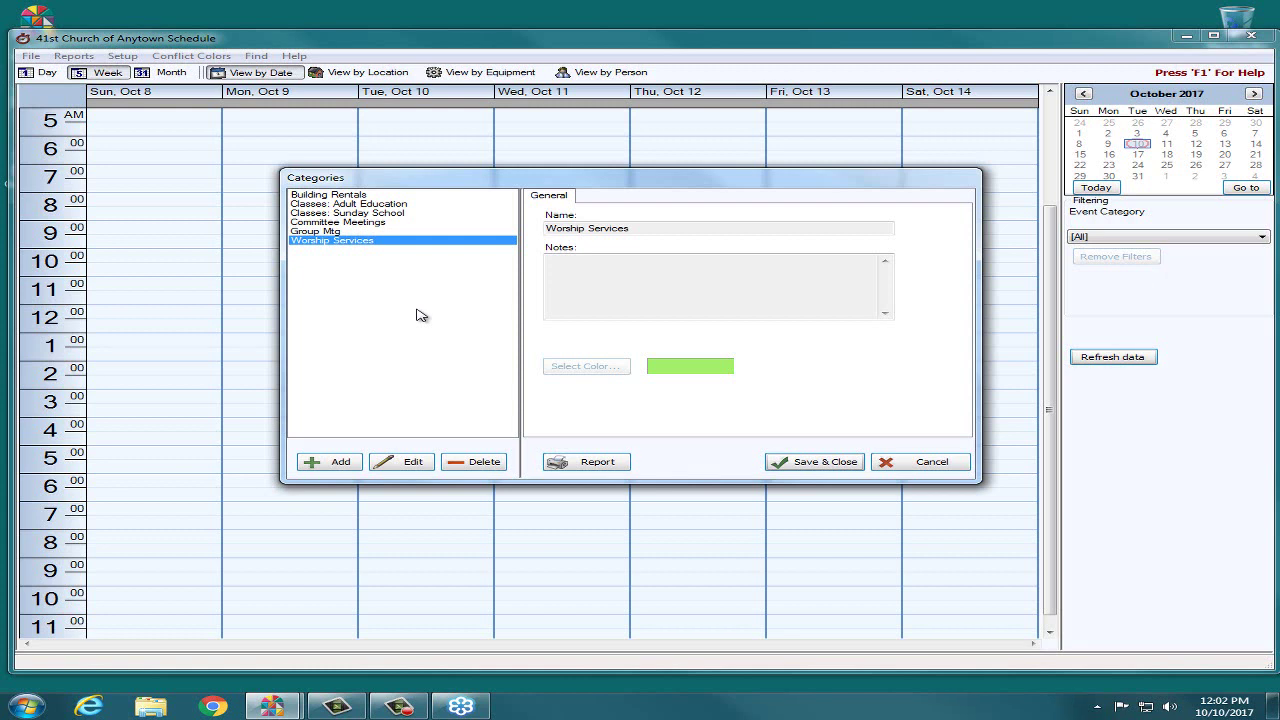
Step: Add an event category named Weddings with the note "Requires Wedding consultant and custodian."
left_click(328, 462)
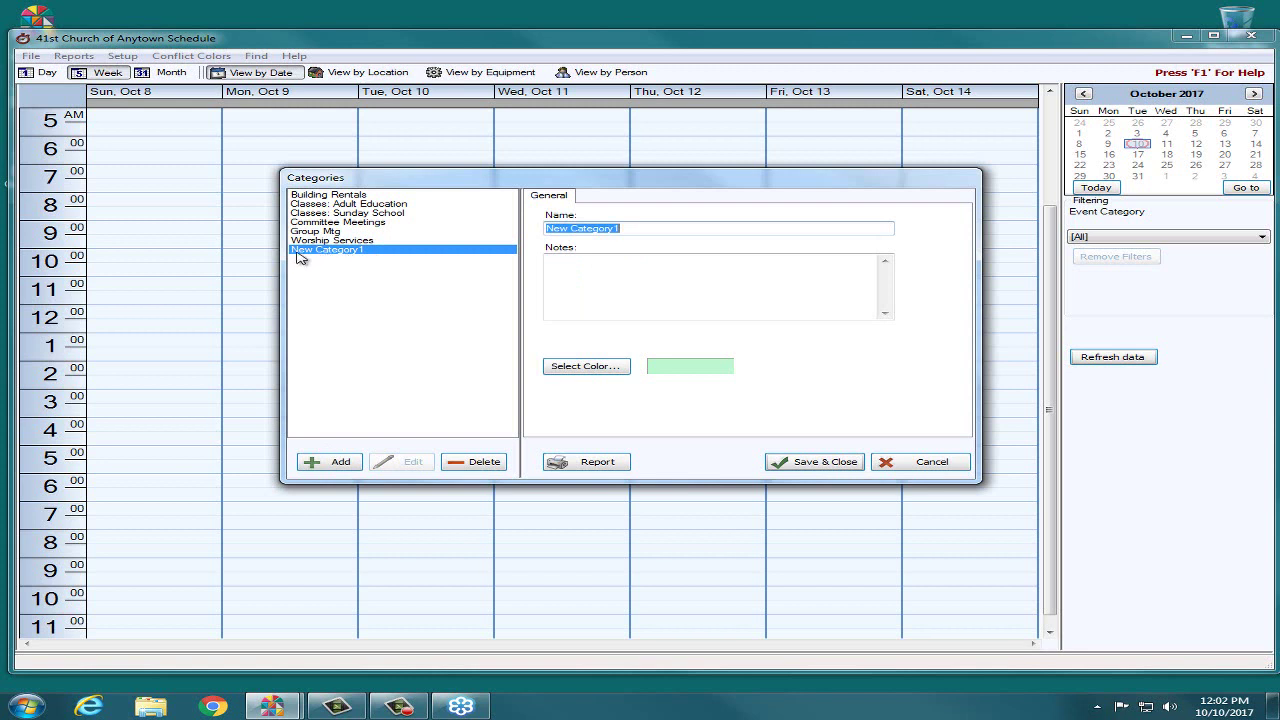
left_click_drag(648, 228, 530, 230)
type("Weddings")
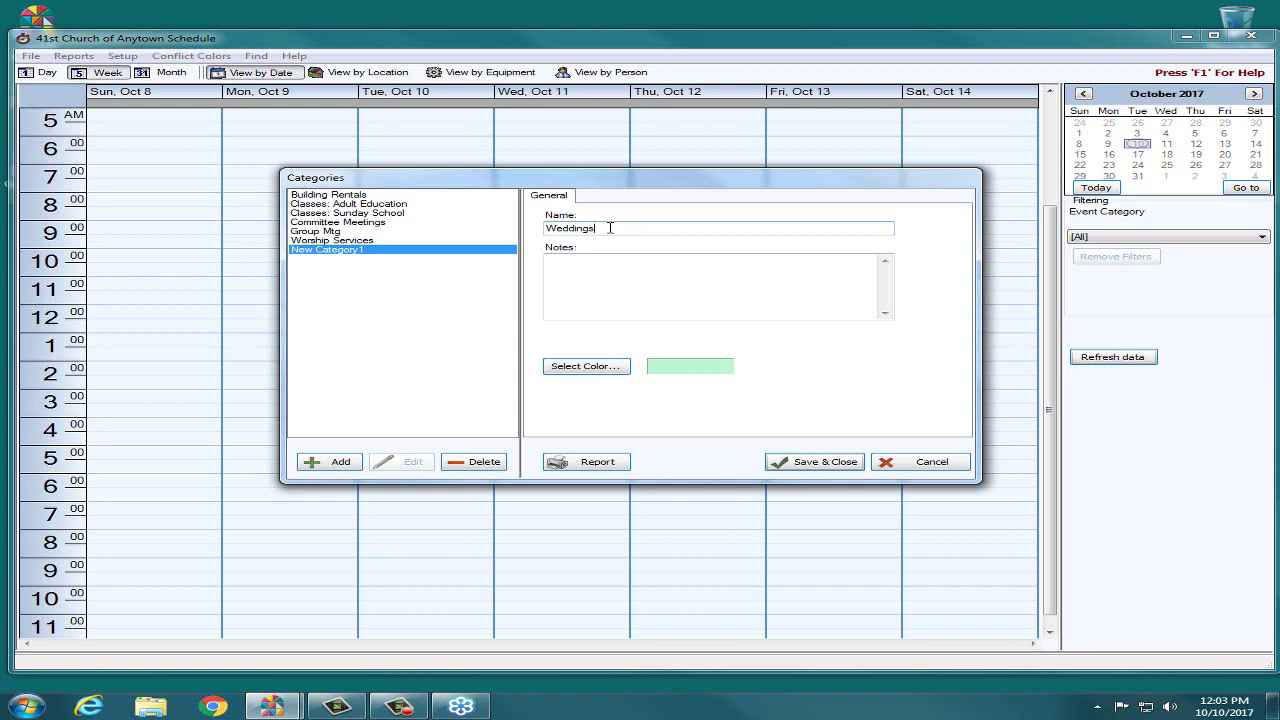
left_click(619, 285)
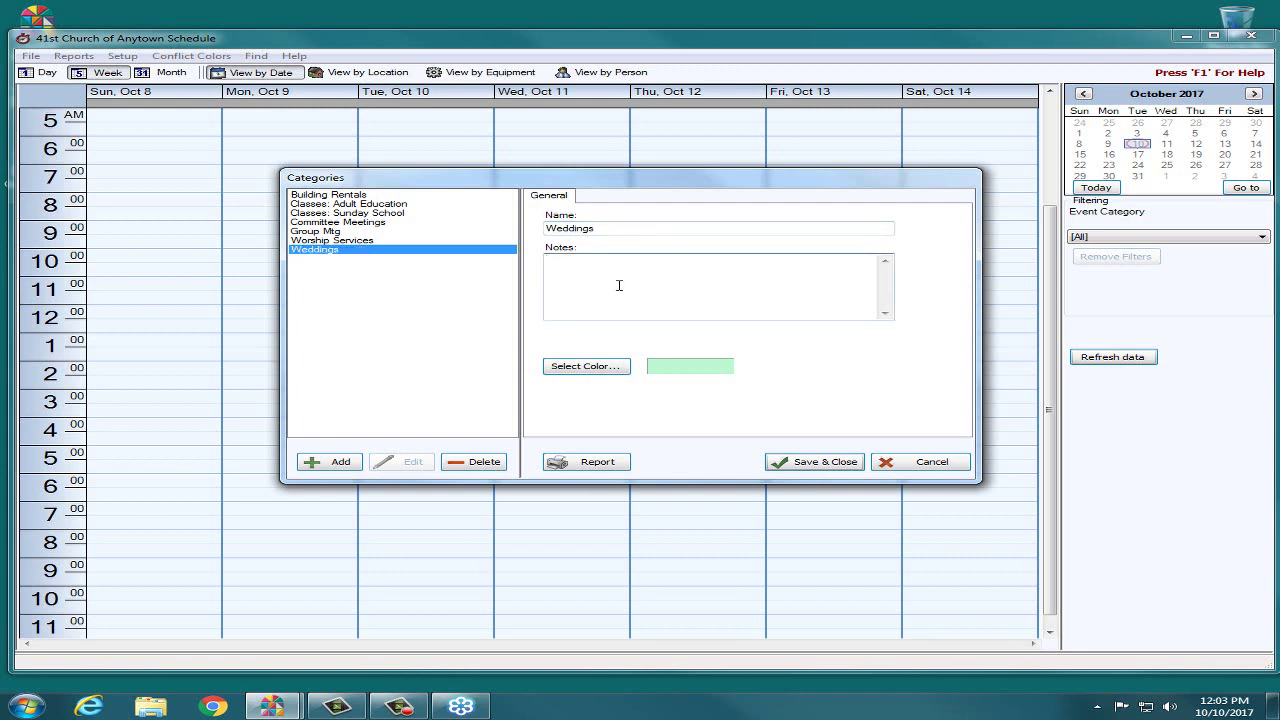
type("Requires Wedding consultant and custodian.")
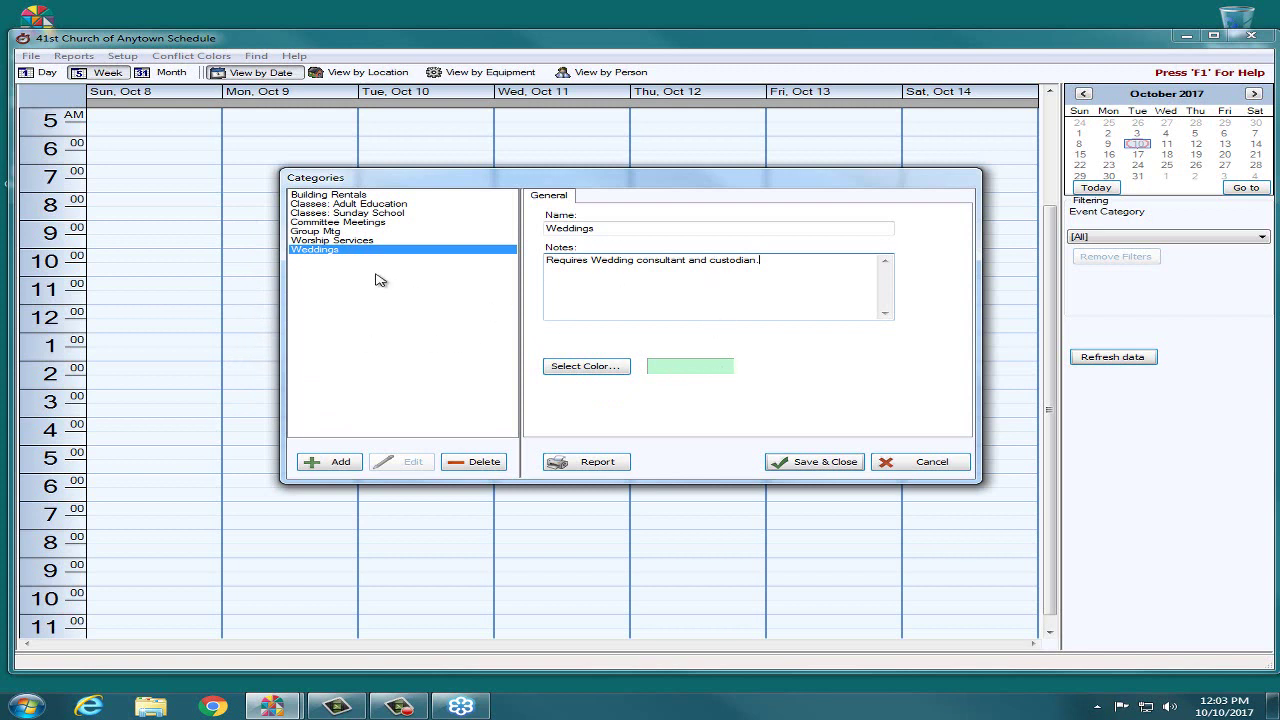
Step: Compare the colors assigned to the other categories, from Worship Services up to Building Rentals
left_click(357, 244)
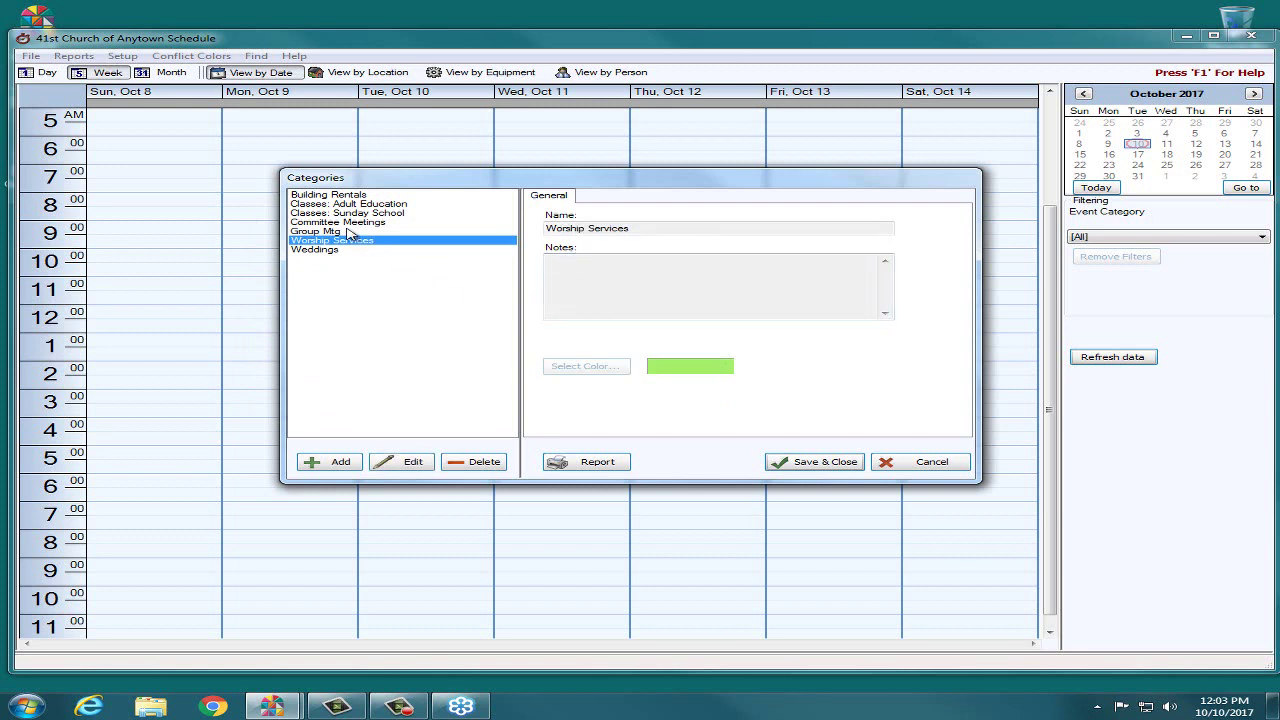
left_click(348, 232)
left_click(353, 222)
left_click(358, 214)
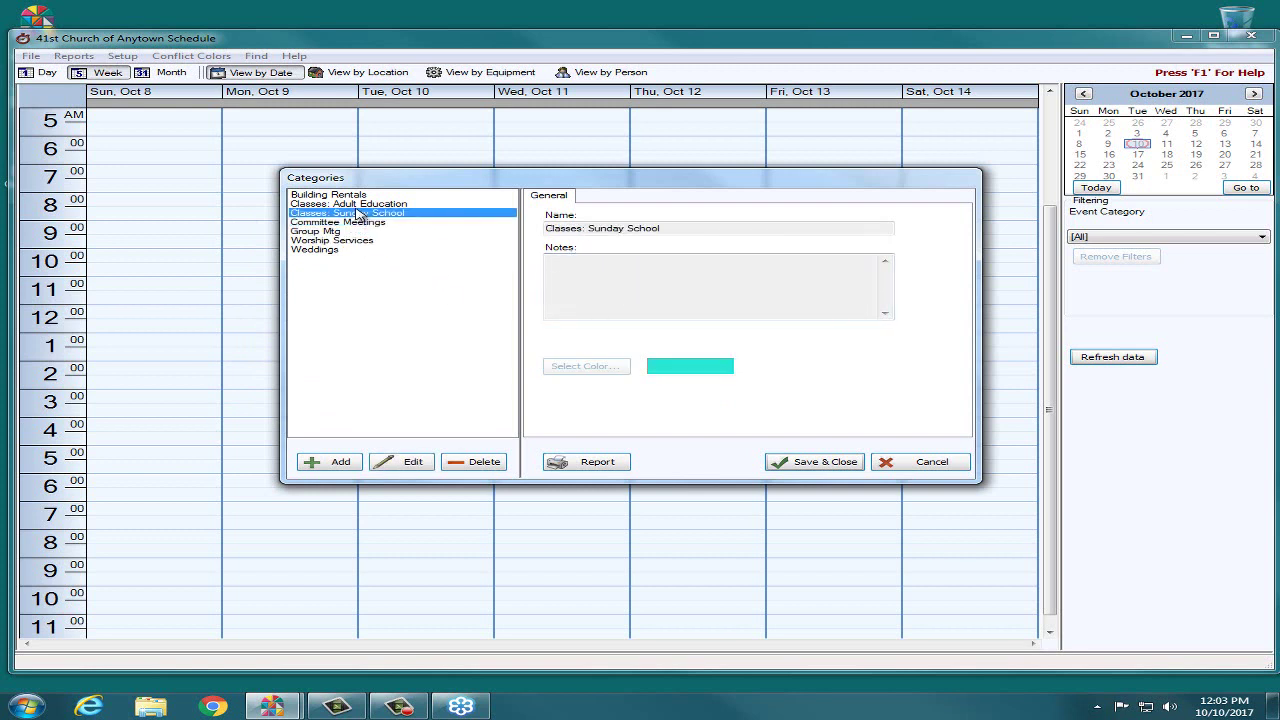
left_click(360, 204)
left_click(356, 195)
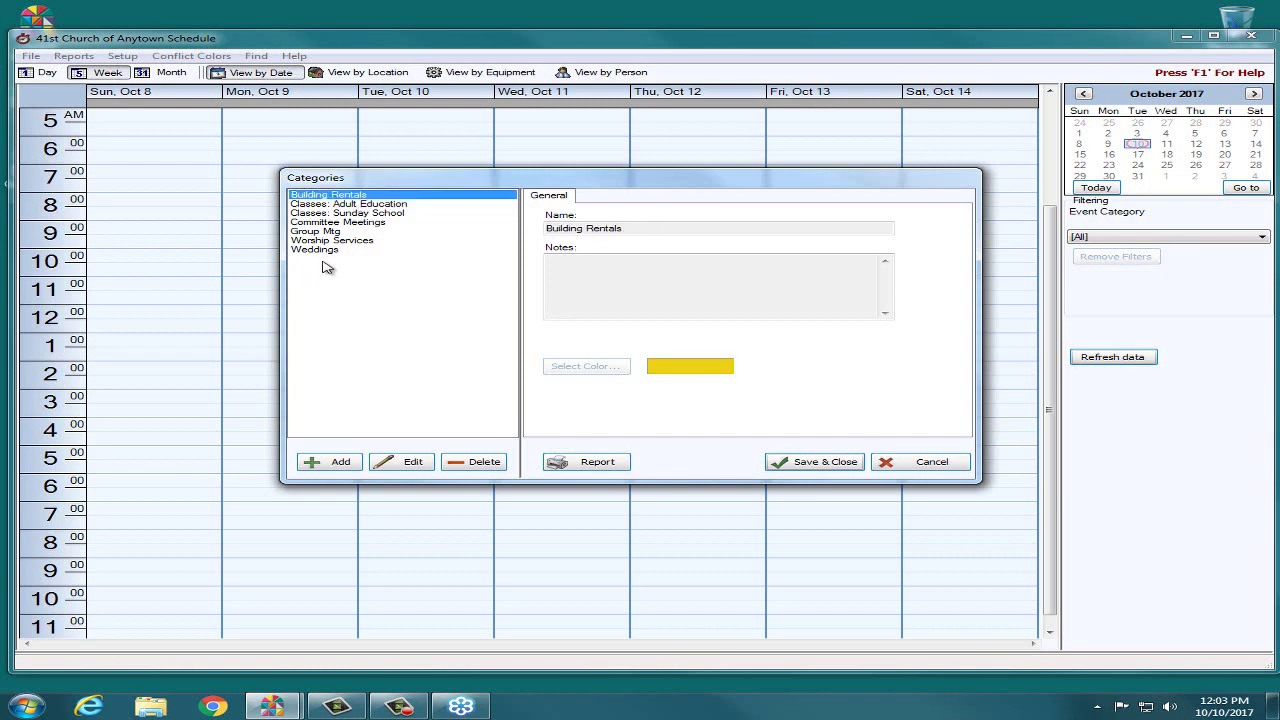
Step: Change the Weddings category color to a light cyan with red 140, green 255 and blue 255
left_click(322, 250)
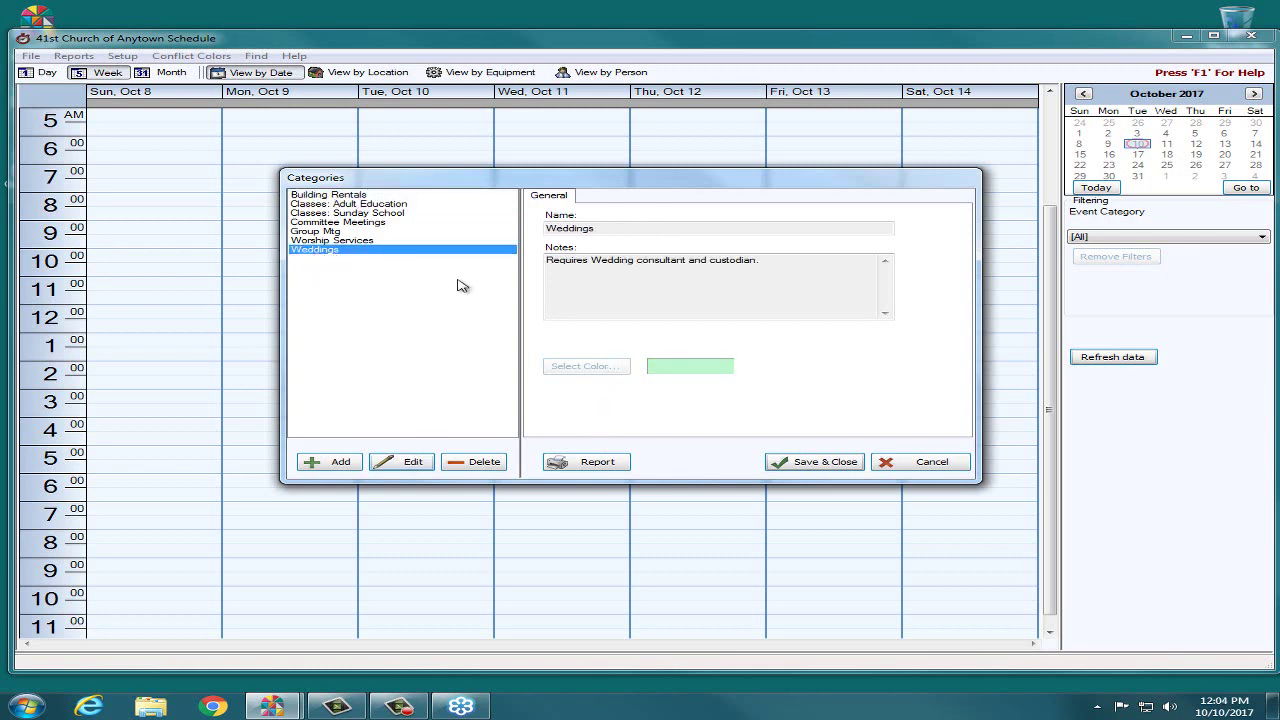
left_click(408, 460)
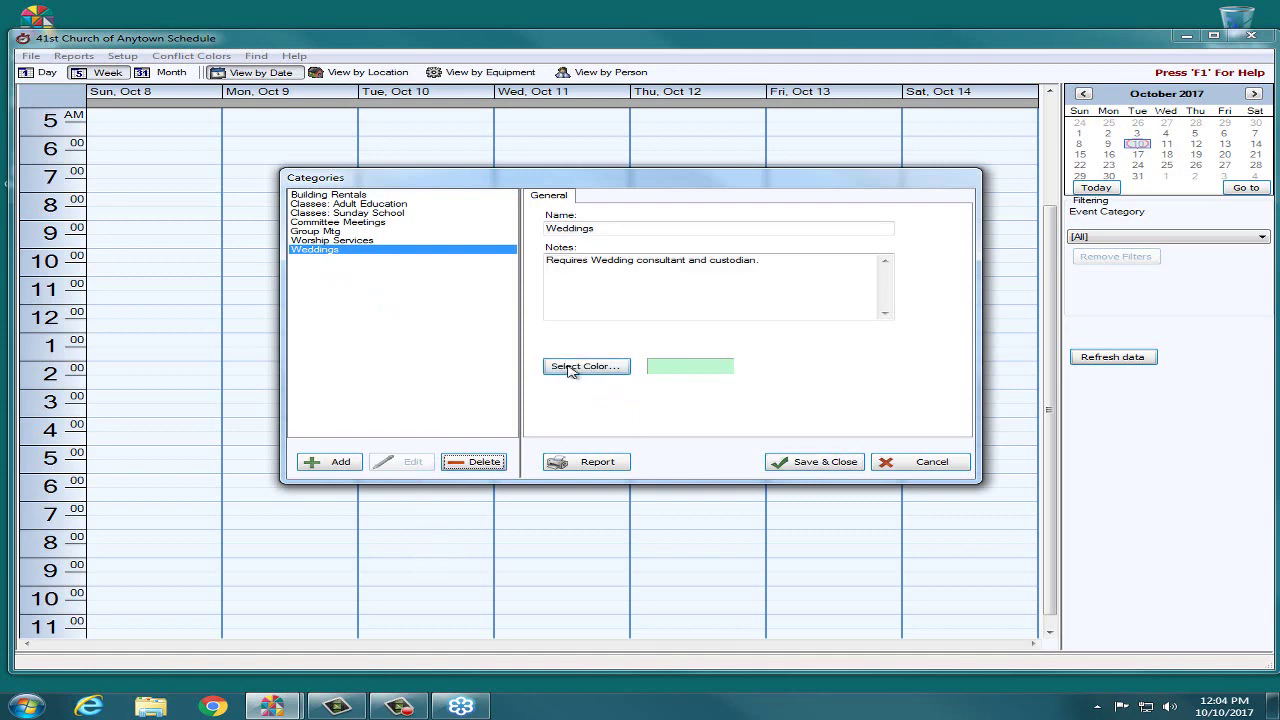
left_click(608, 367)
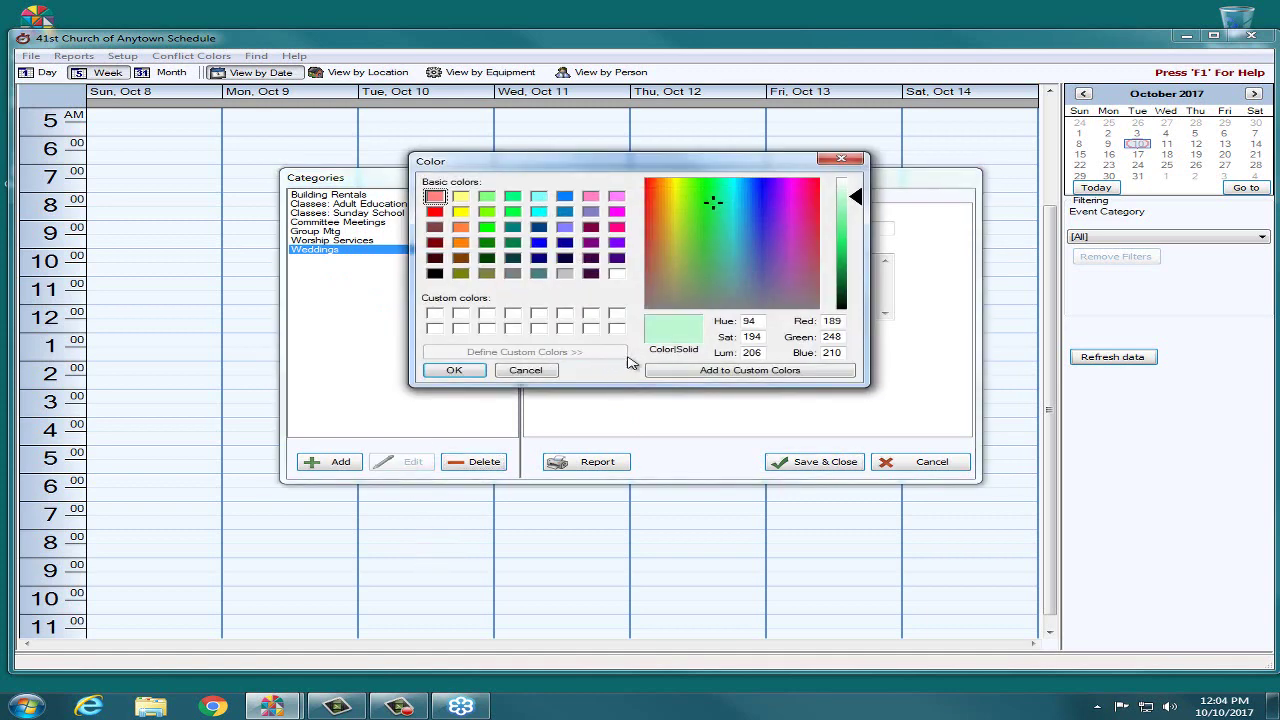
left_click(538, 212)
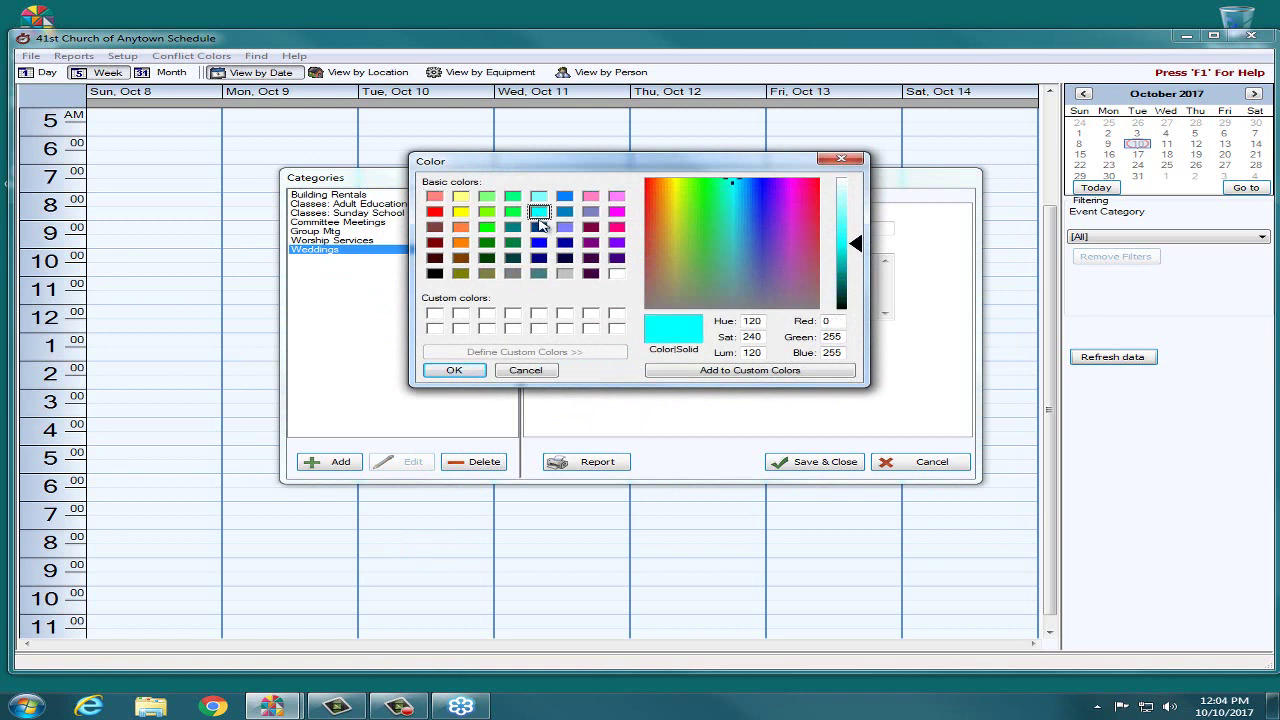
left_click(539, 198)
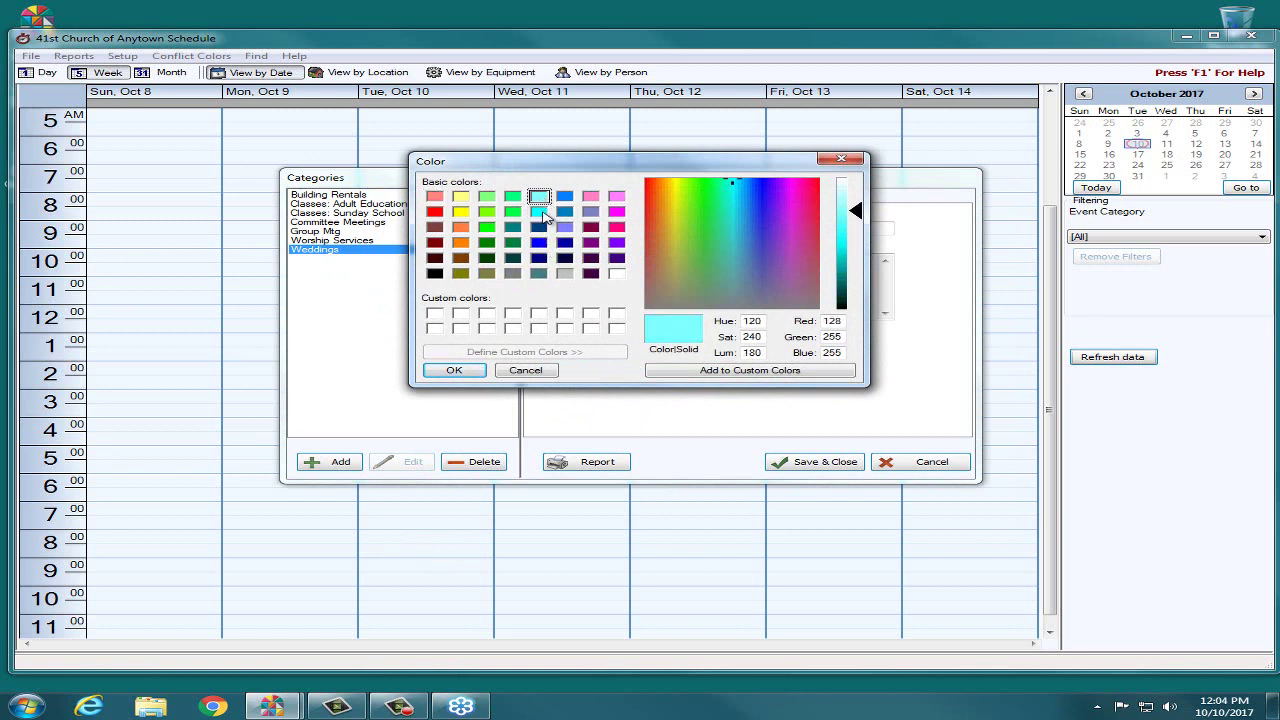
left_click(540, 212)
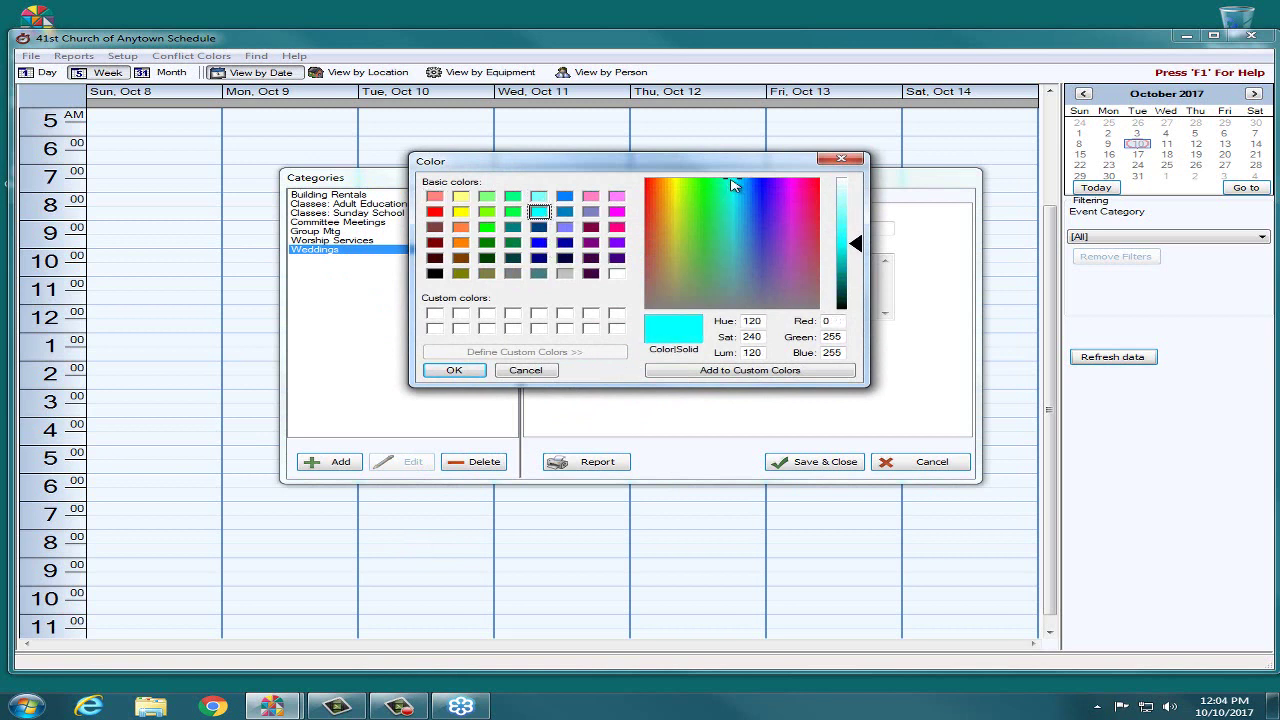
mouse_move(729, 195)
left_mouse_down()
mouse_move(715, 240)
mouse_move(737, 191)
left_mouse_up()
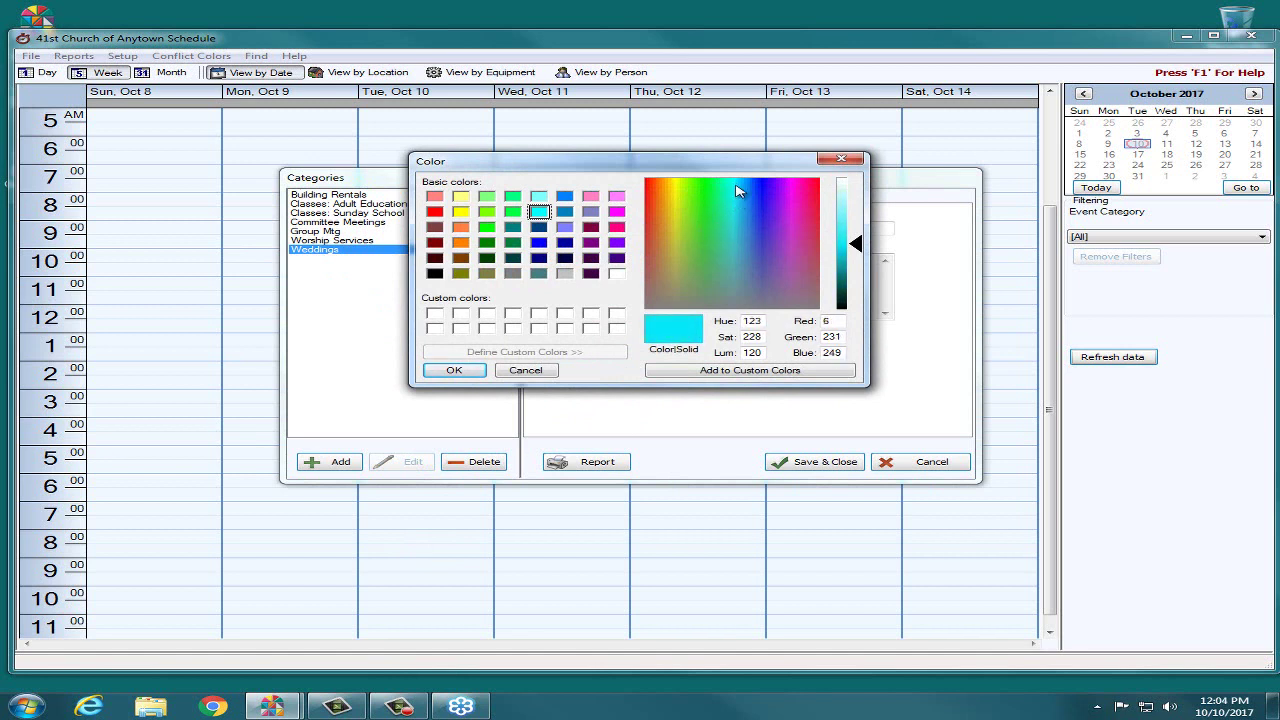
left_click(540, 212)
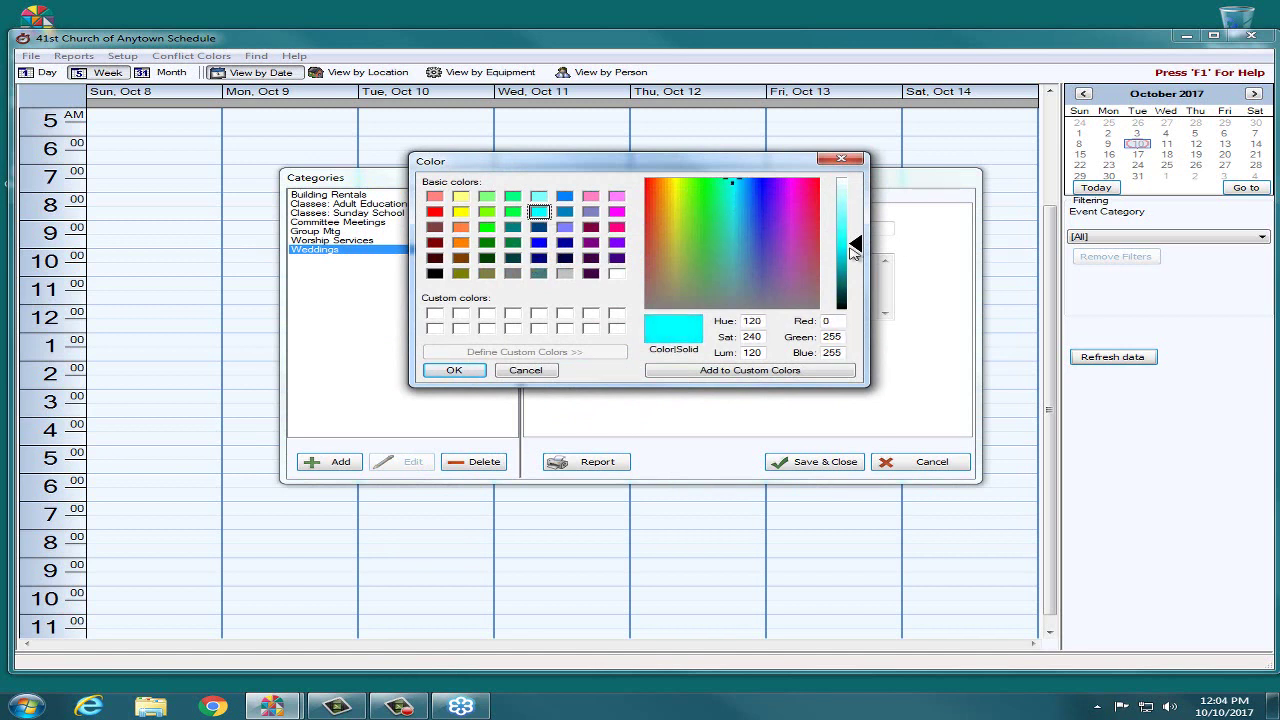
left_click_drag(852, 250, 861, 208)
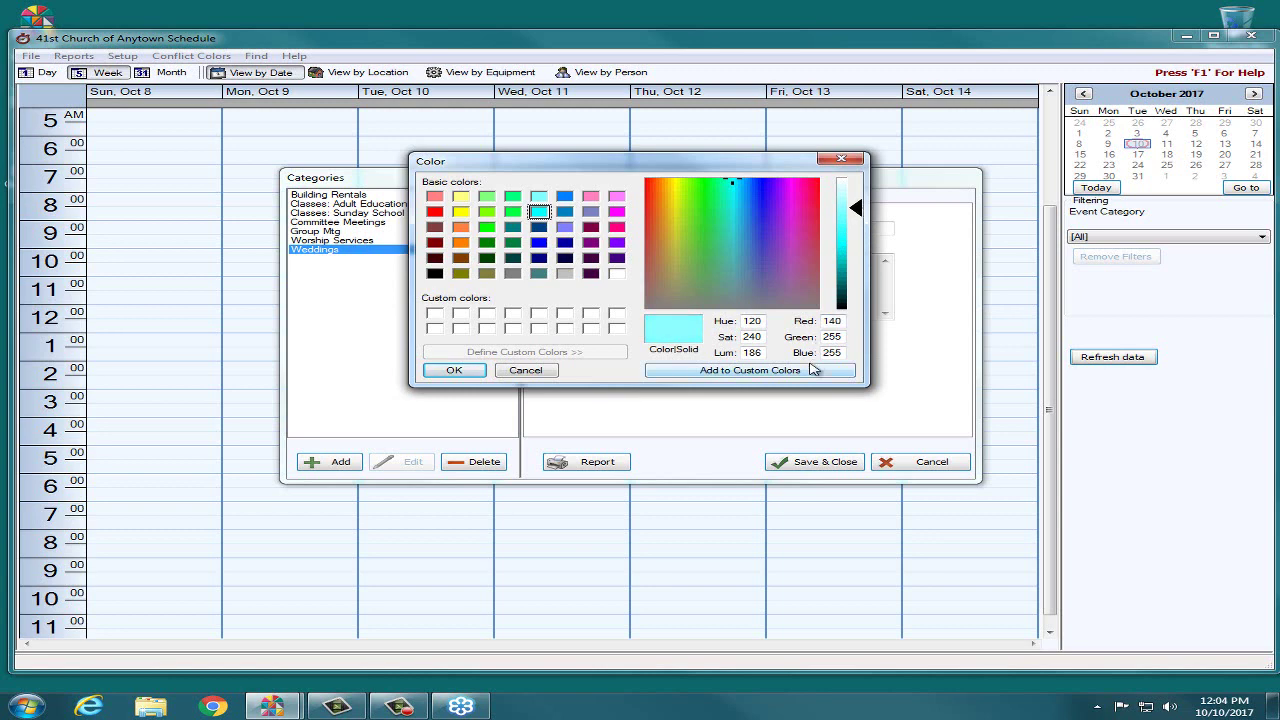
left_click(450, 371)
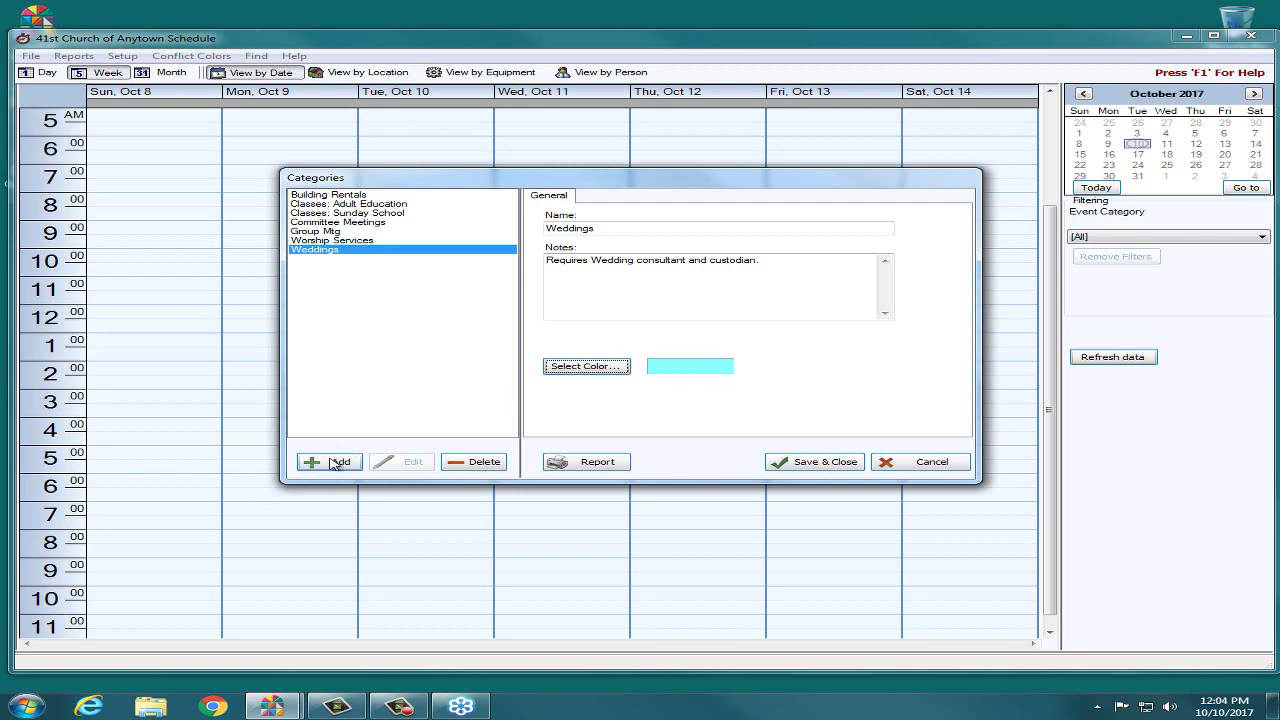
Step: Add "MORE NOTES!" to the notes of the Group Mtg category and save the category changes
left_click(382, 232)
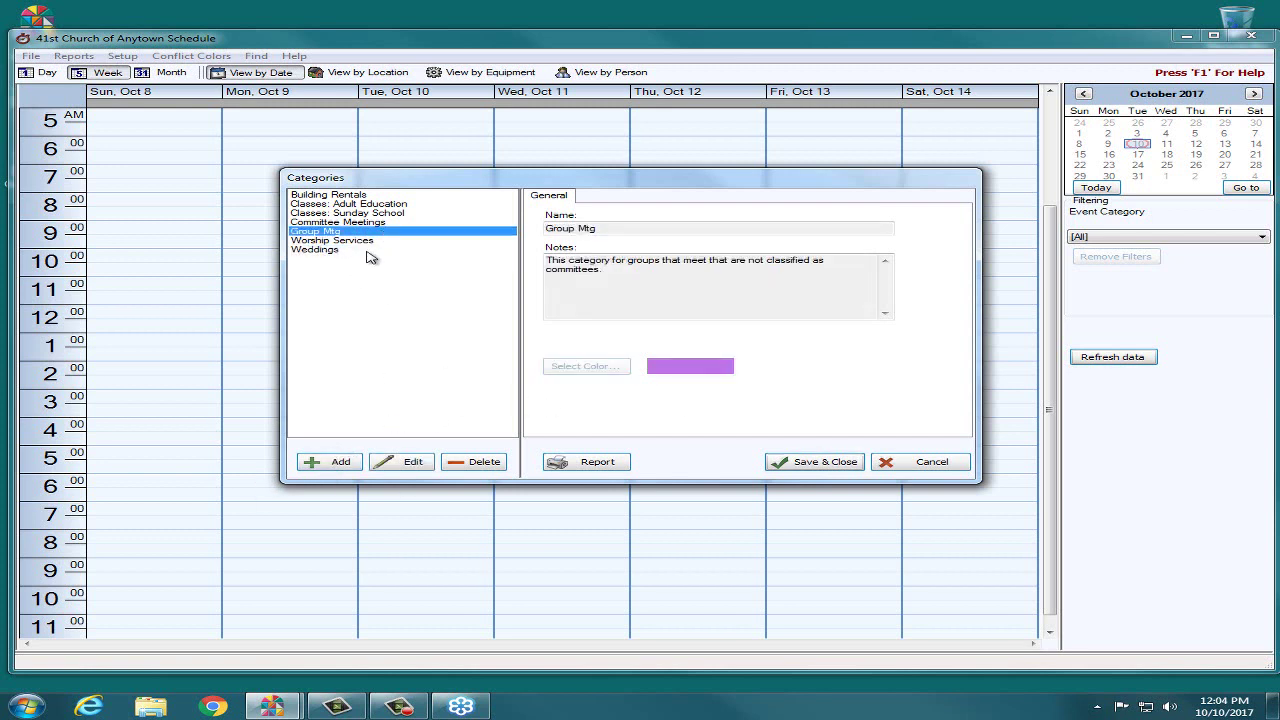
left_click(367, 250)
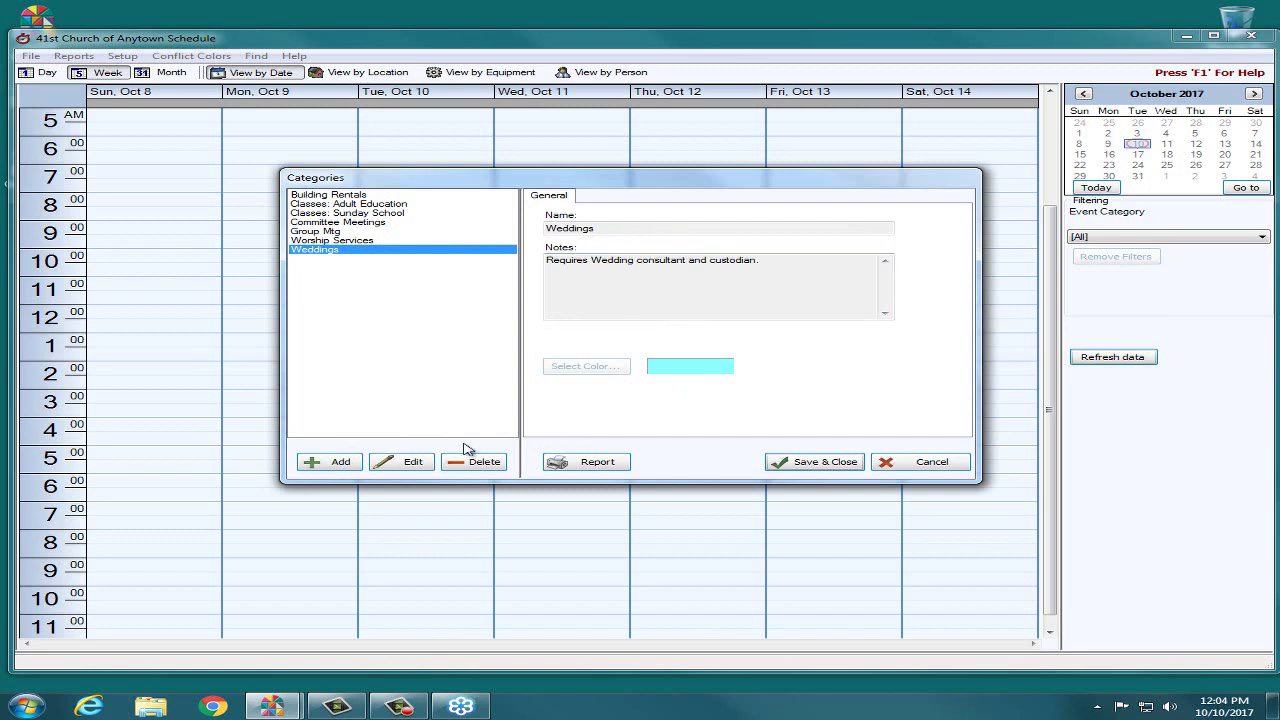
left_click(358, 233)
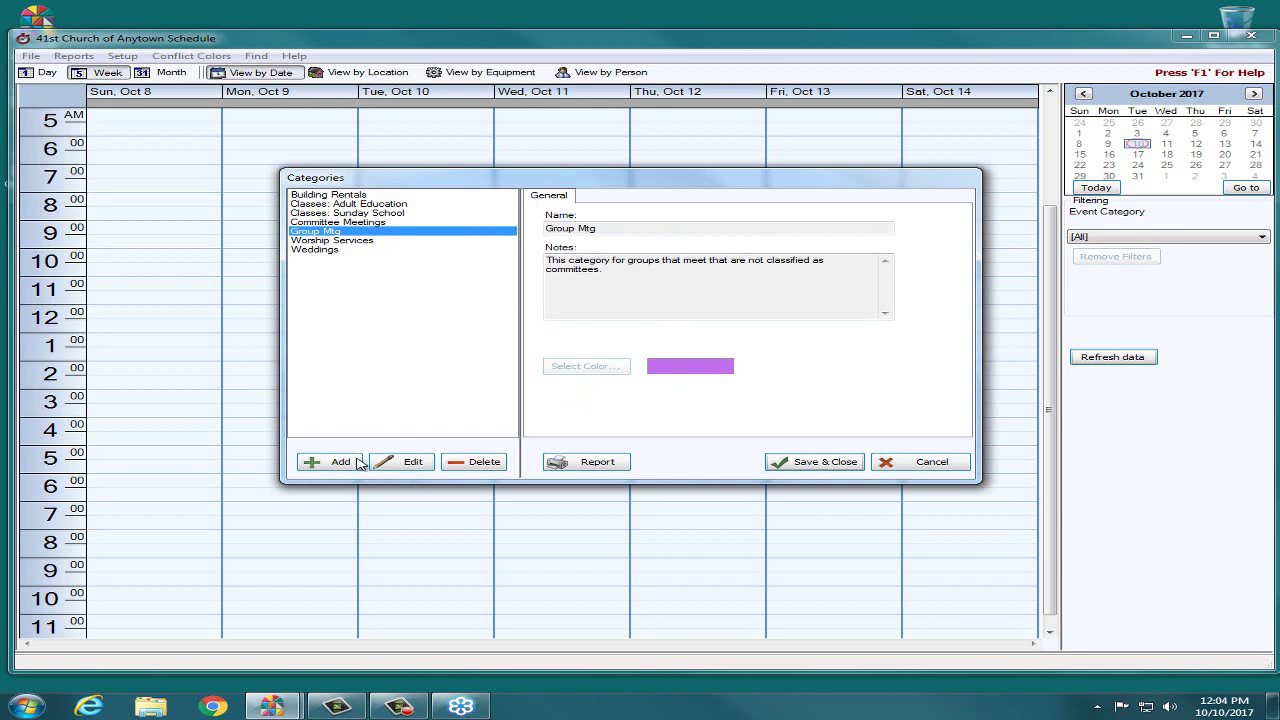
left_click(400, 462)
left_click(637, 271)
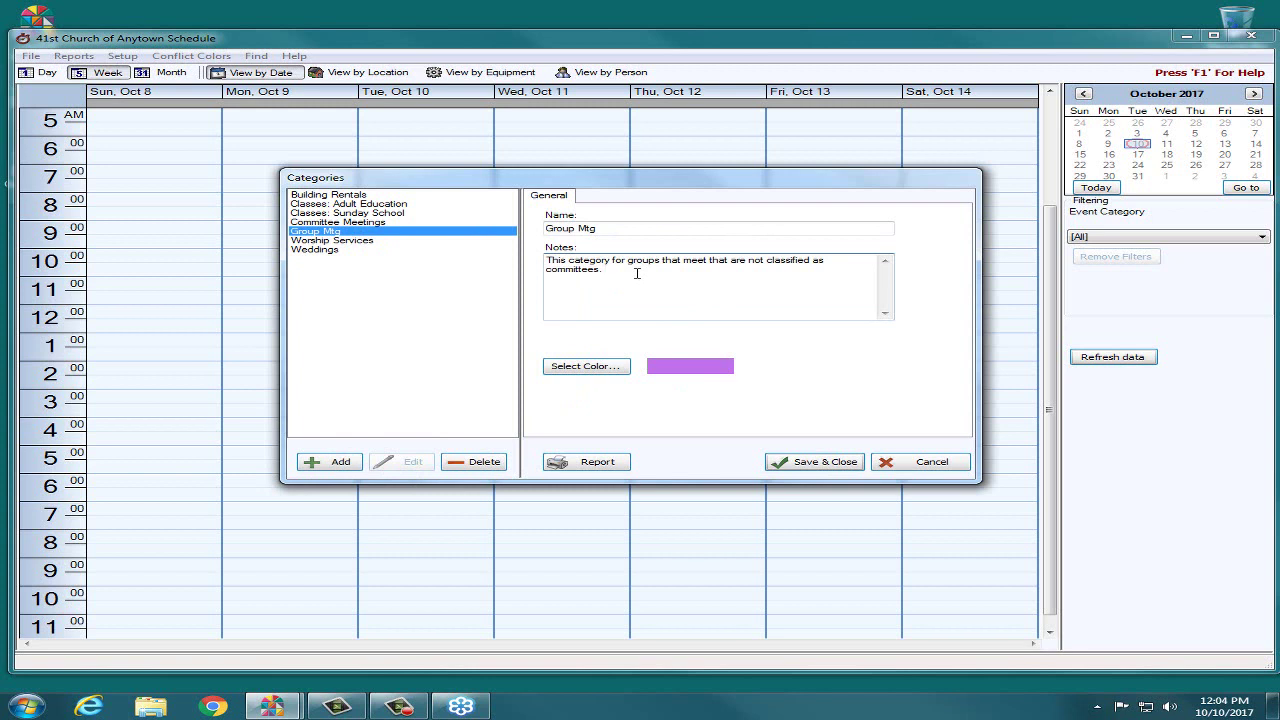
type("MORE NOTES!")
left_click(814, 464)
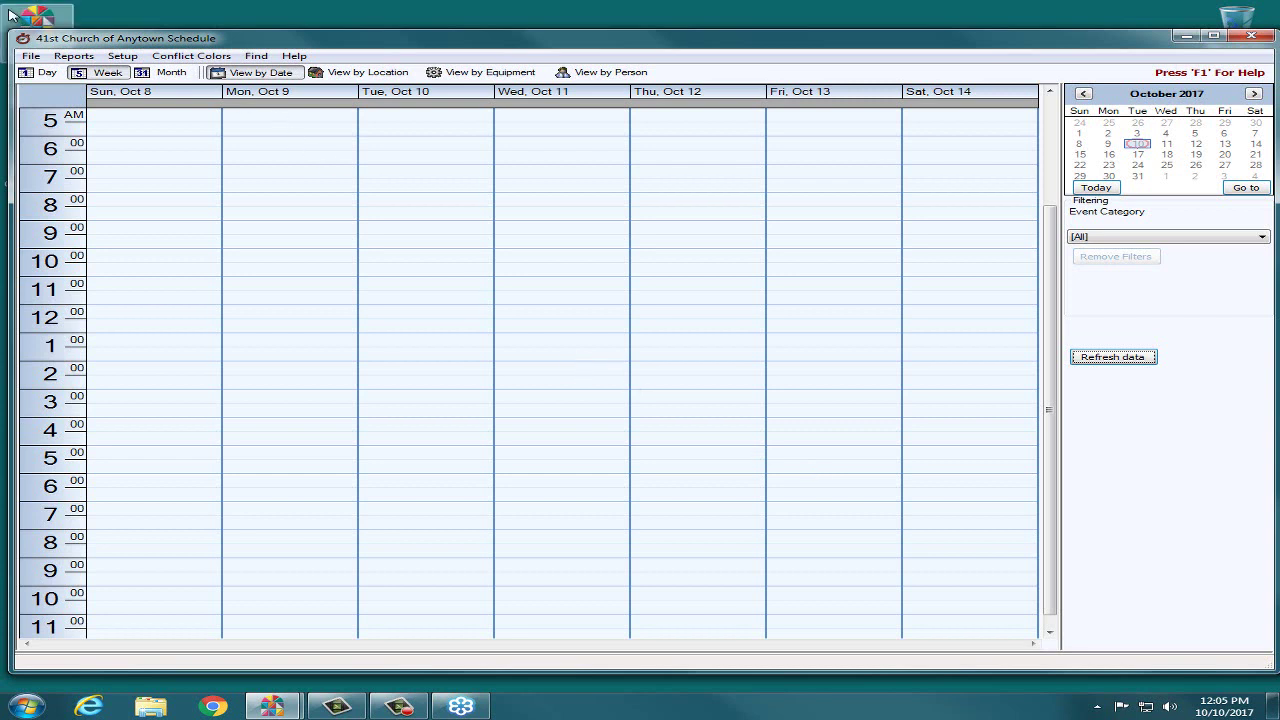
Step: Open the duties setup and look through the existing duties, from Celebrant to Money Counters
left_click(124, 58)
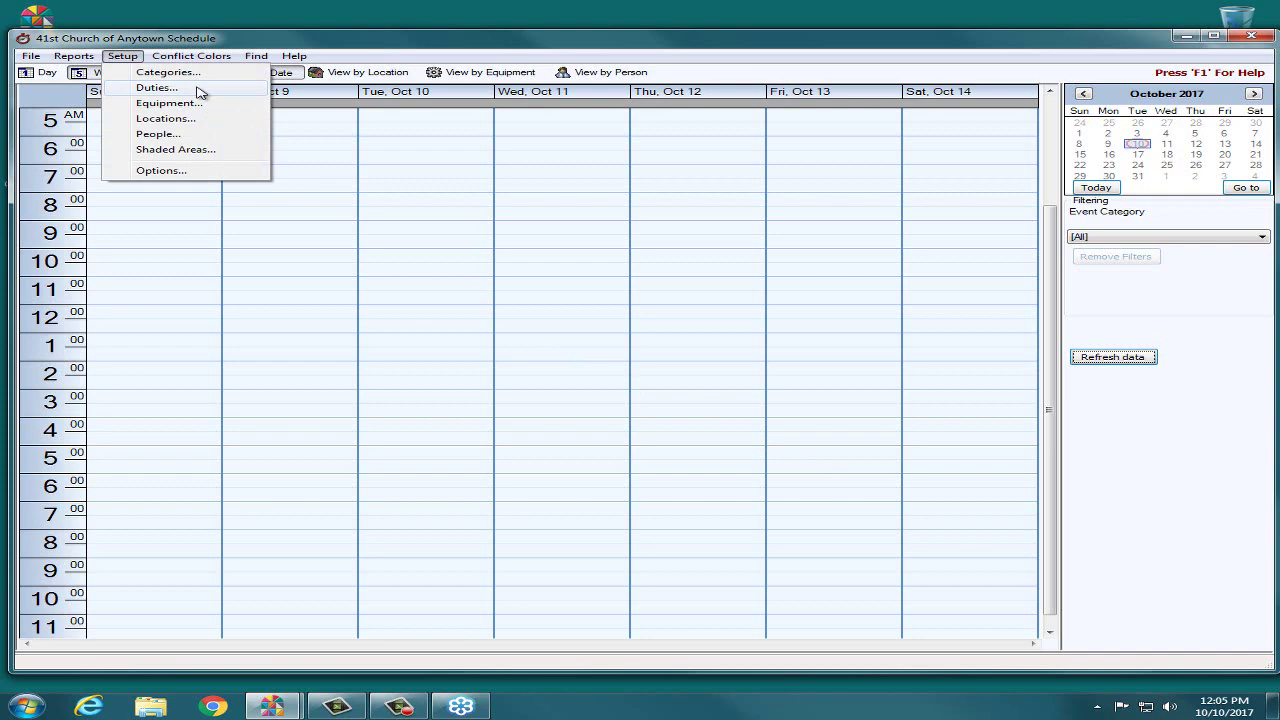
left_click(157, 88)
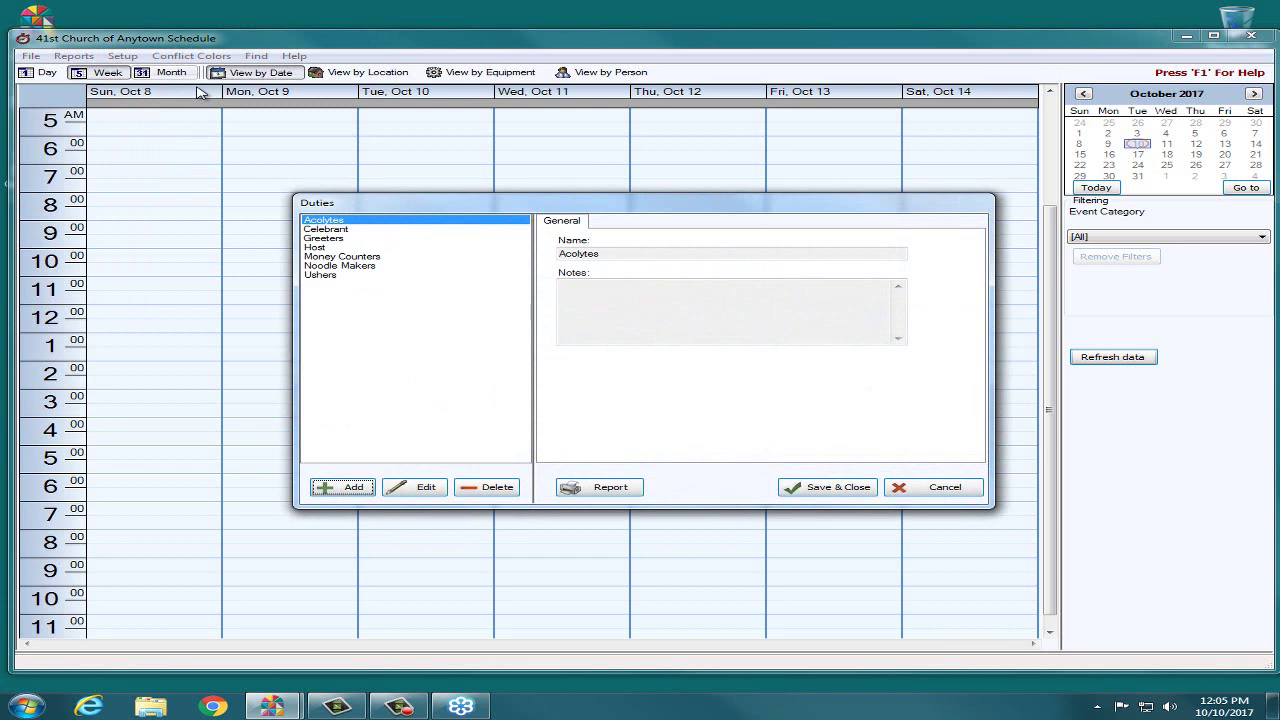
left_click(346, 230)
left_click(358, 240)
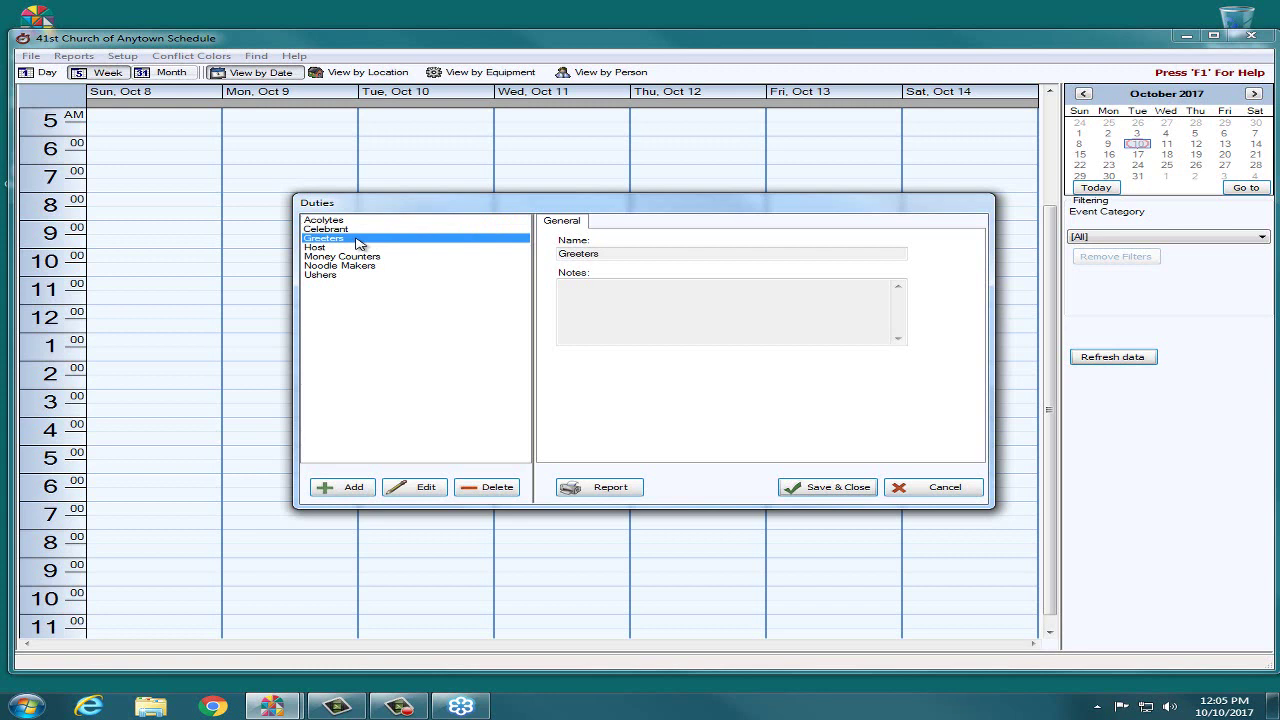
left_click(322, 248)
left_click(371, 258)
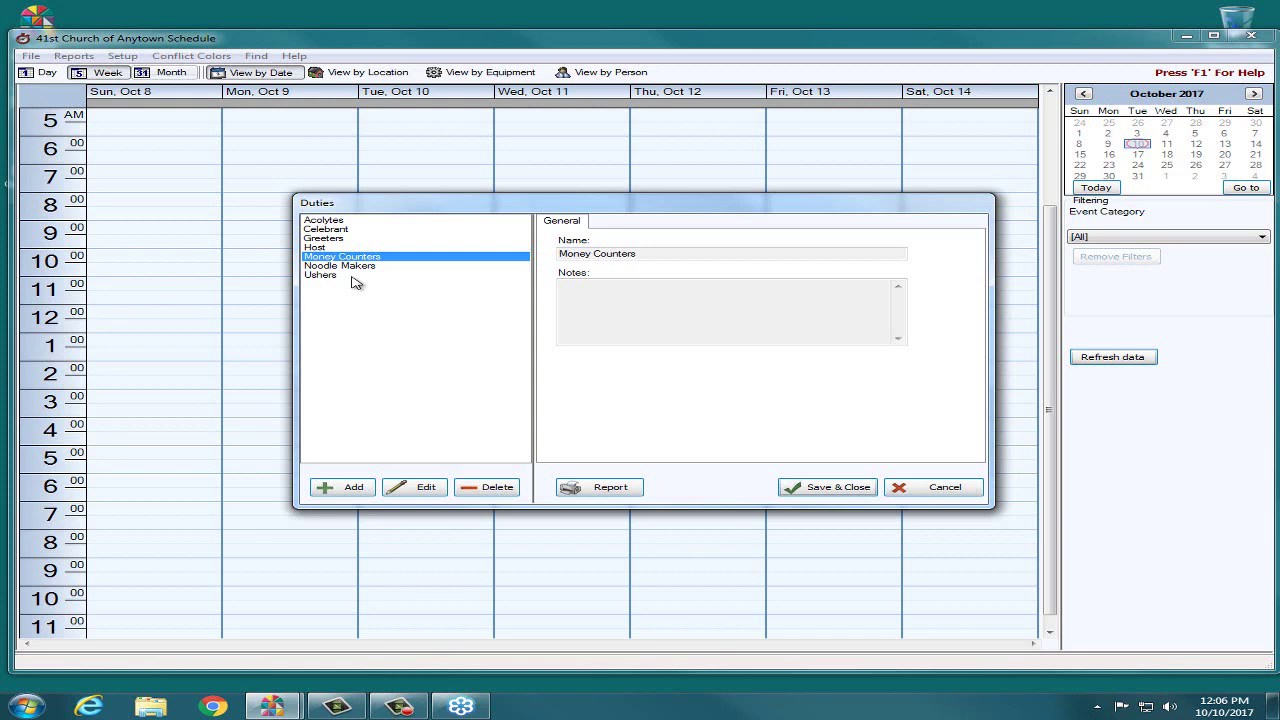
Step: Add a duty named Building Monitor with the note "Responsible for opening and closing the building."
left_click(336, 494)
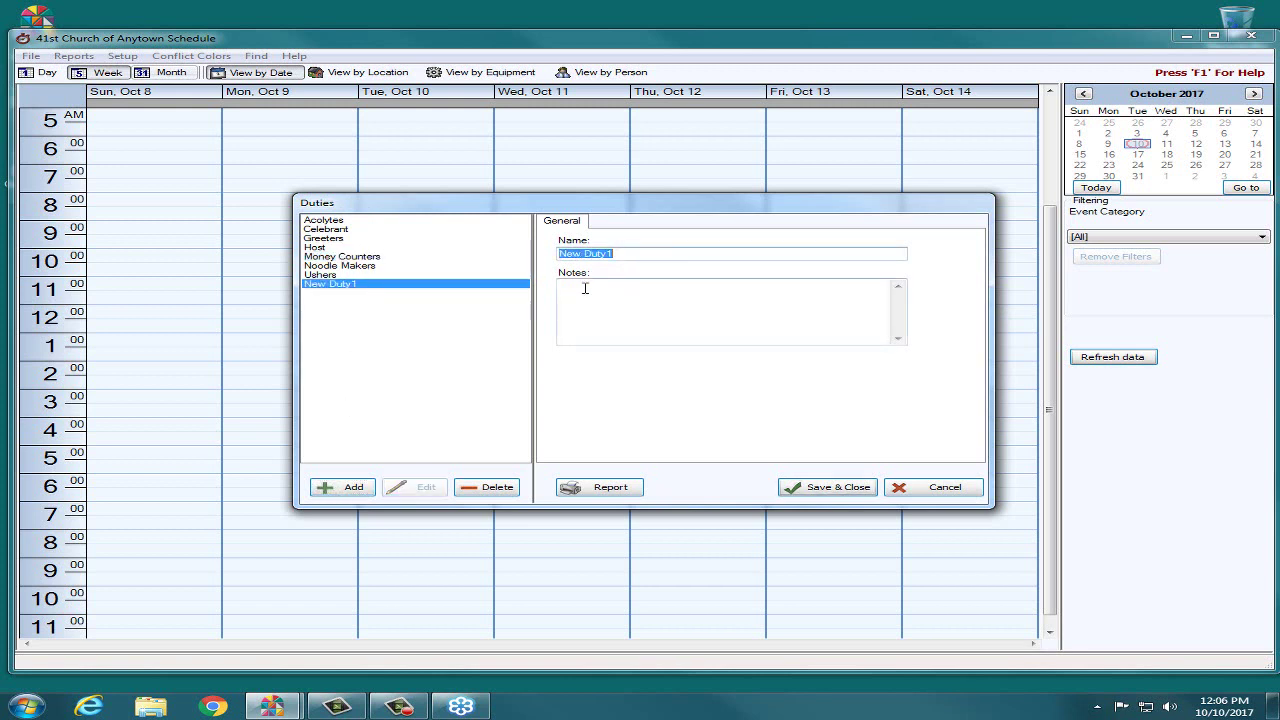
type("Building Monitor")
left_click(687, 311)
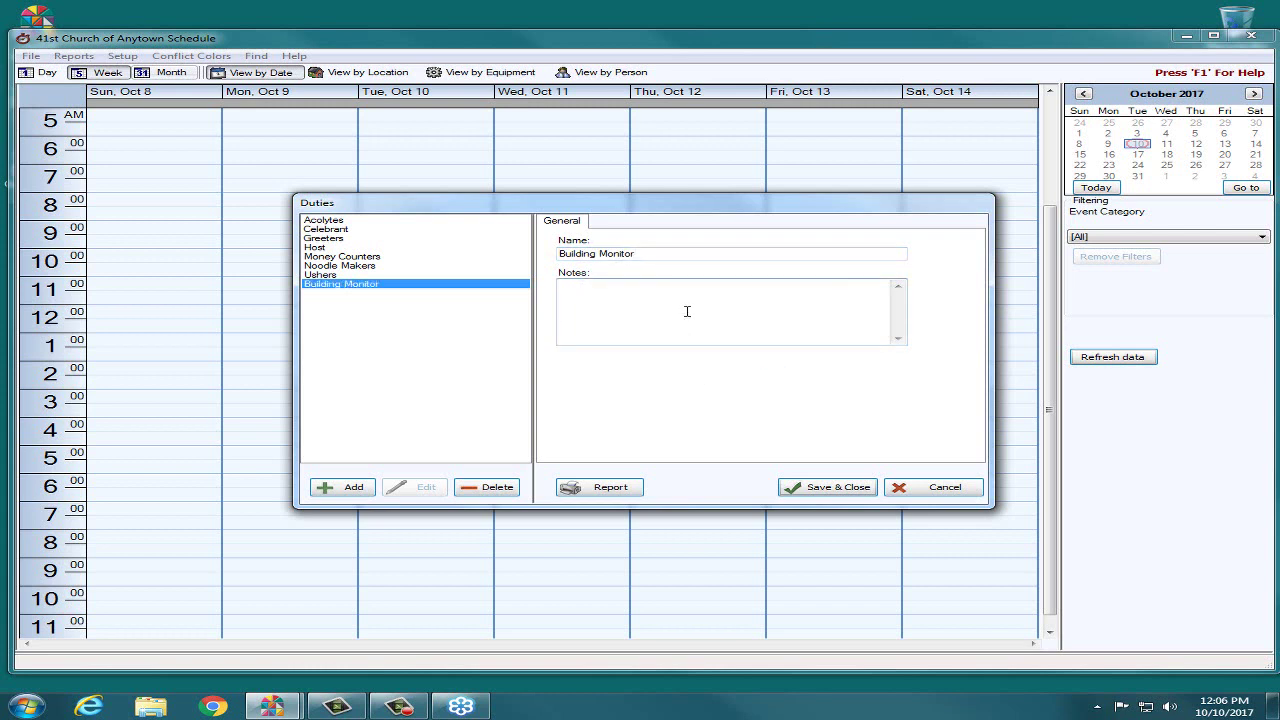
type("Responsible for opening and closing the building")
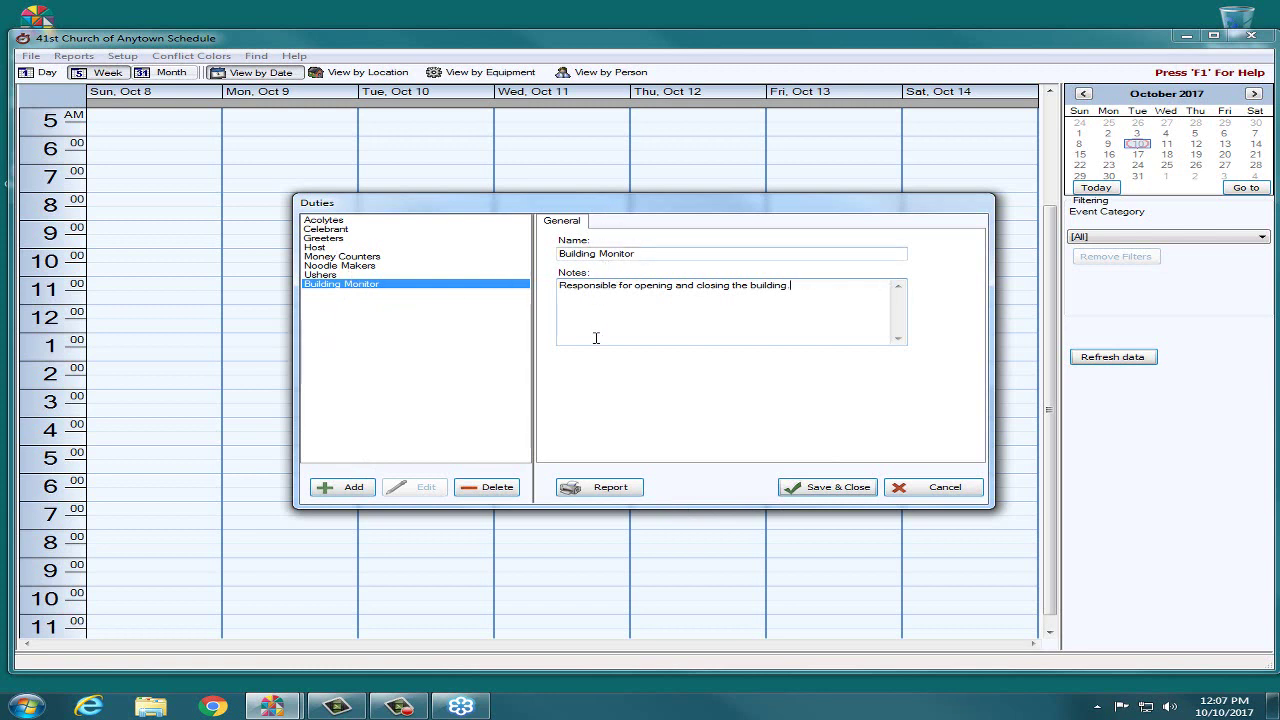
left_click(340, 488)
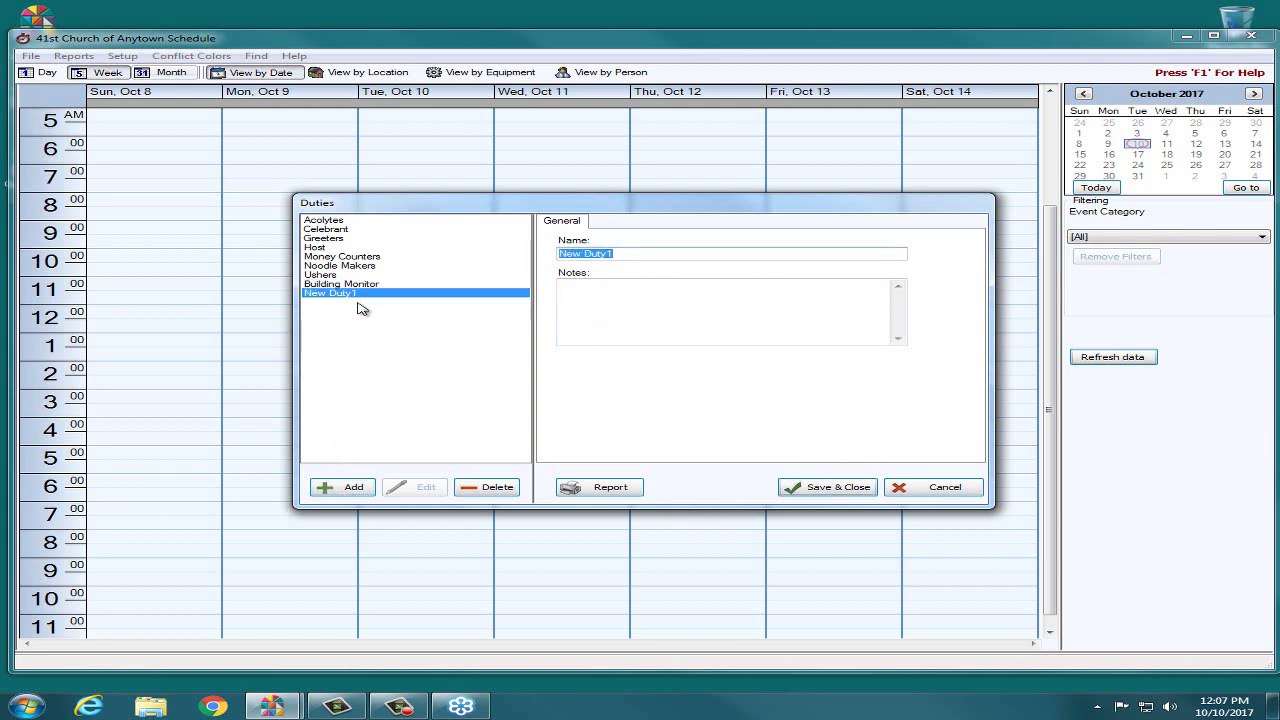
left_click(489, 487)
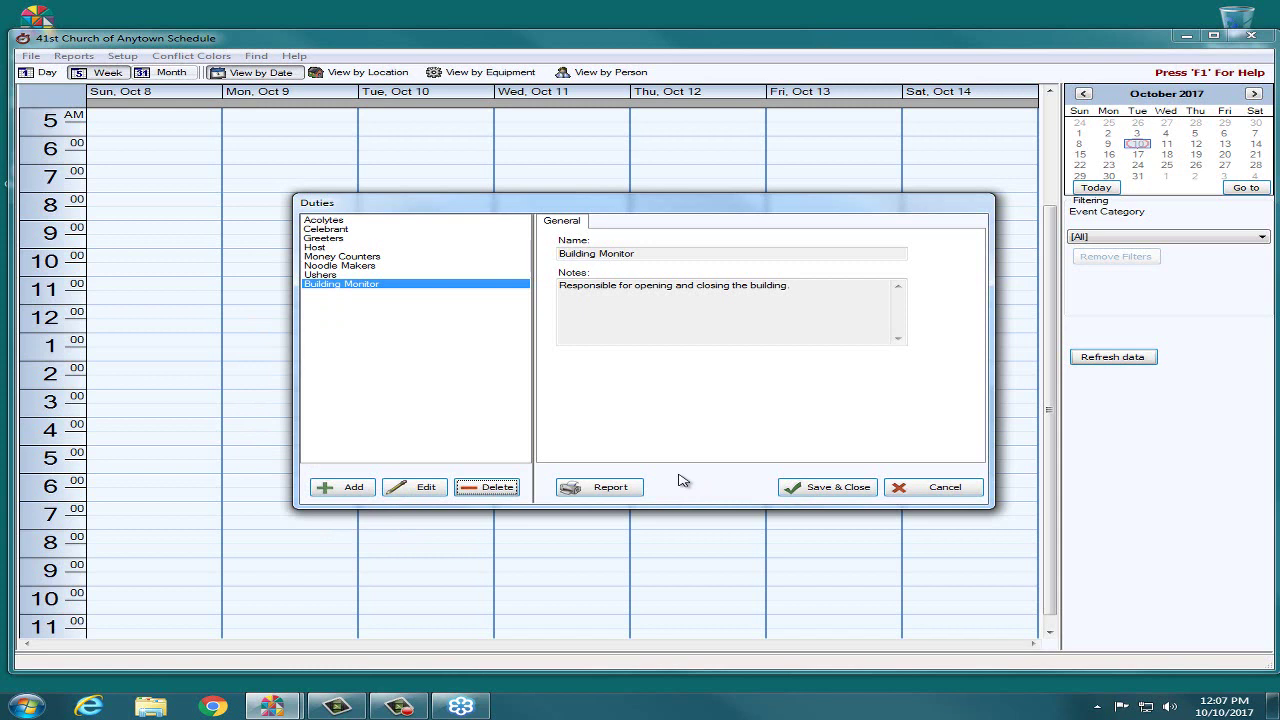
Step: Save the duties by running a Duty Report for all duties without notes, and close the report and the duties setup
left_click(605, 492)
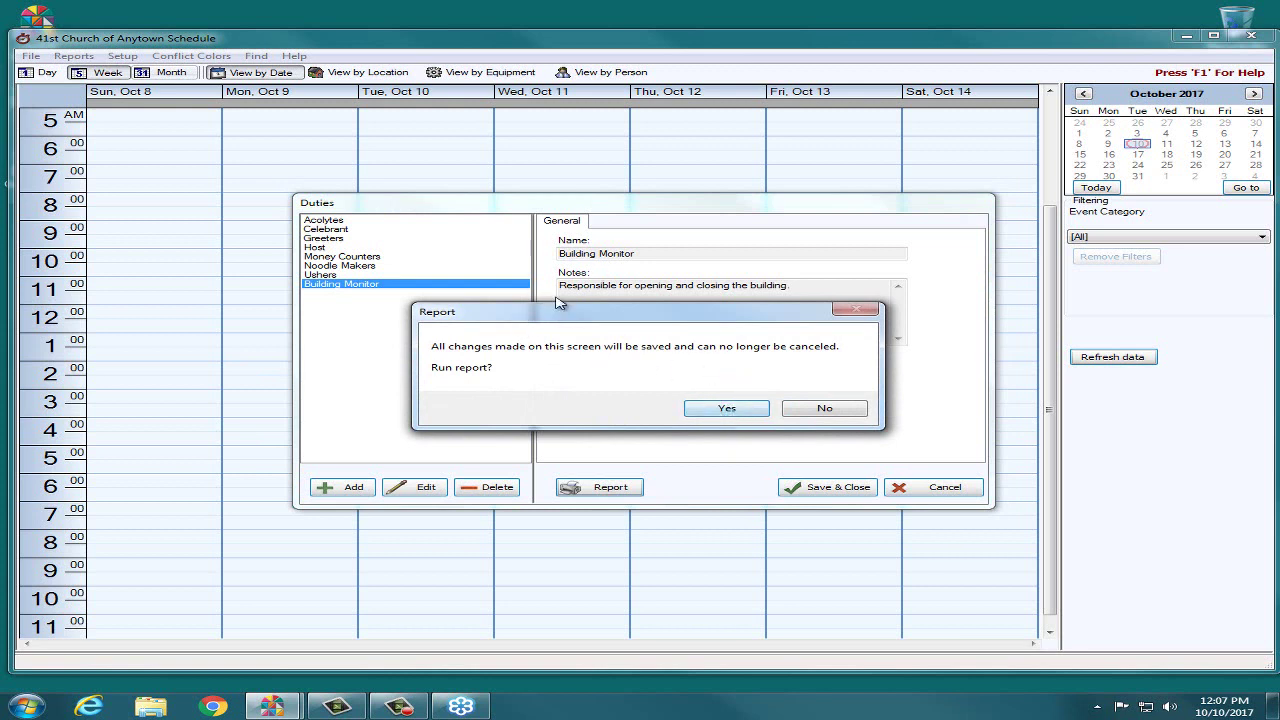
left_click(727, 409)
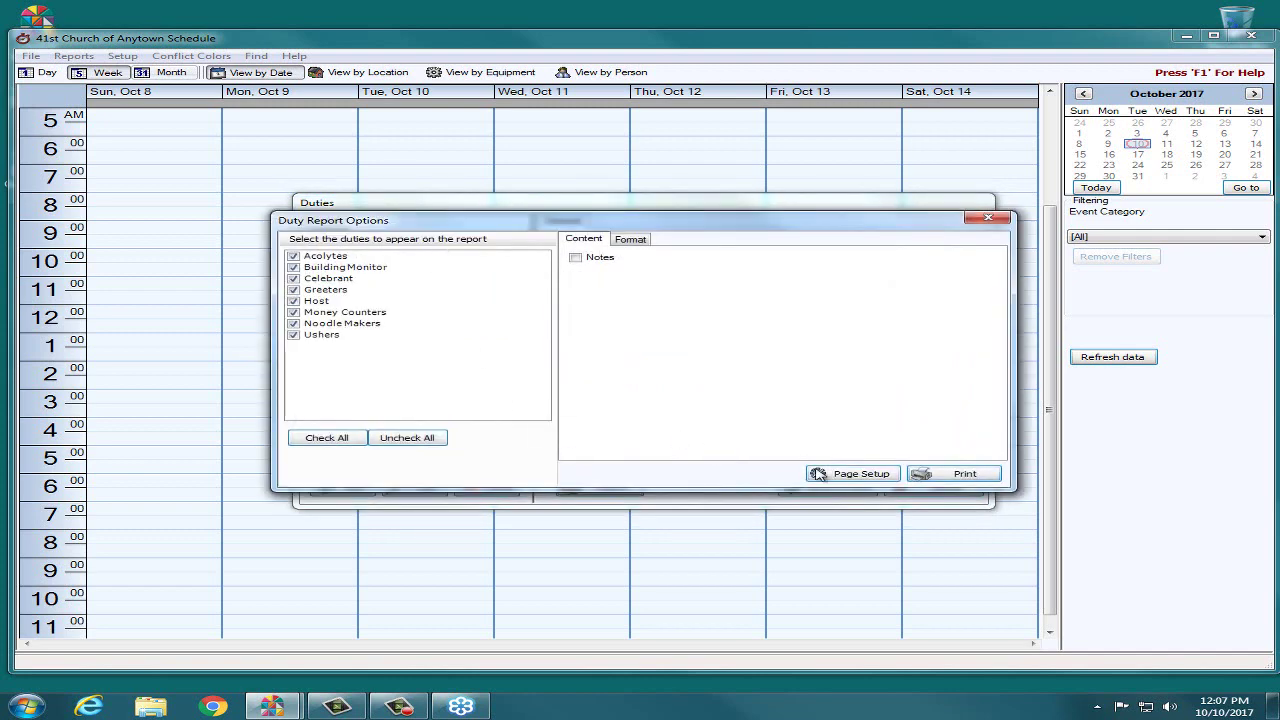
left_click(950, 474)
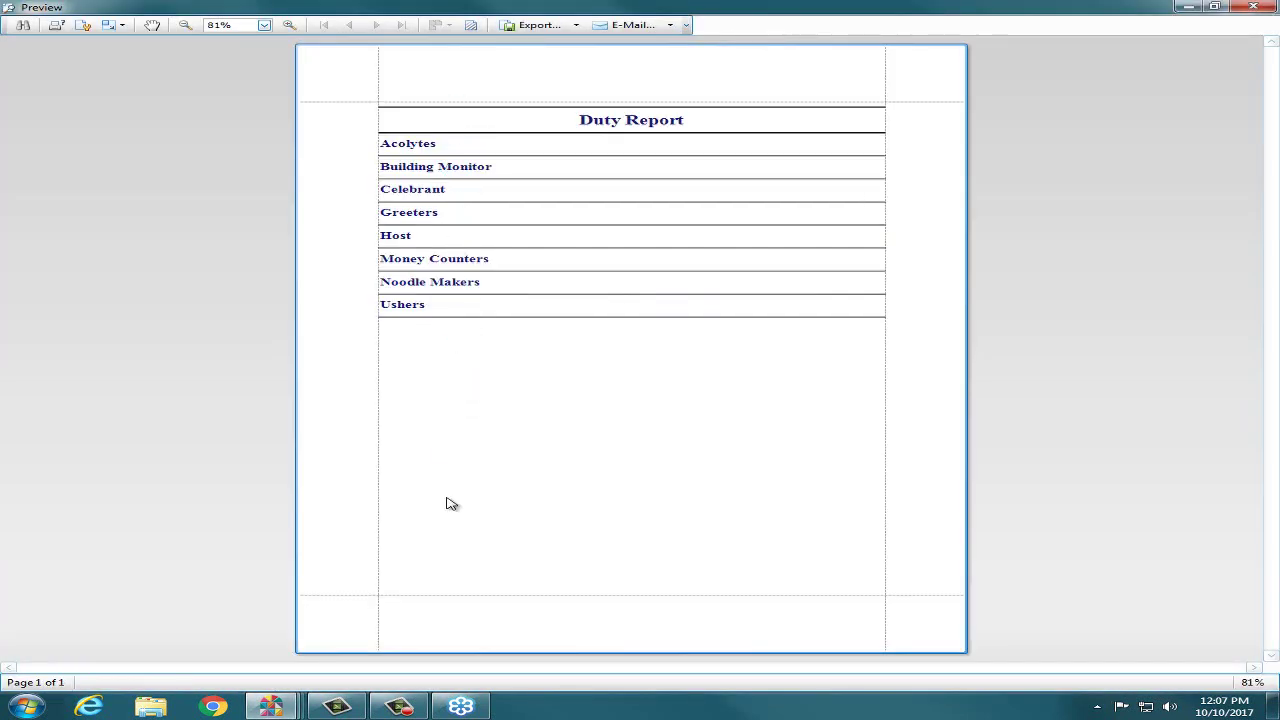
left_click(1253, 7)
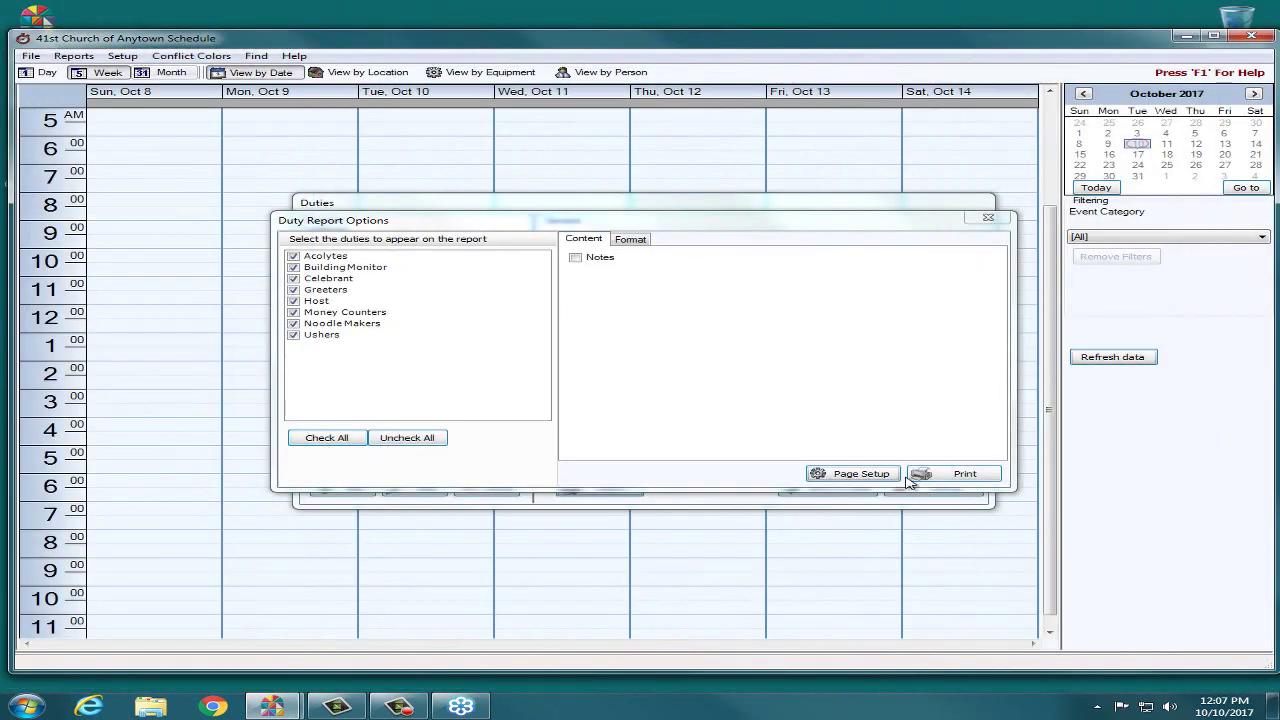
left_click(988, 218)
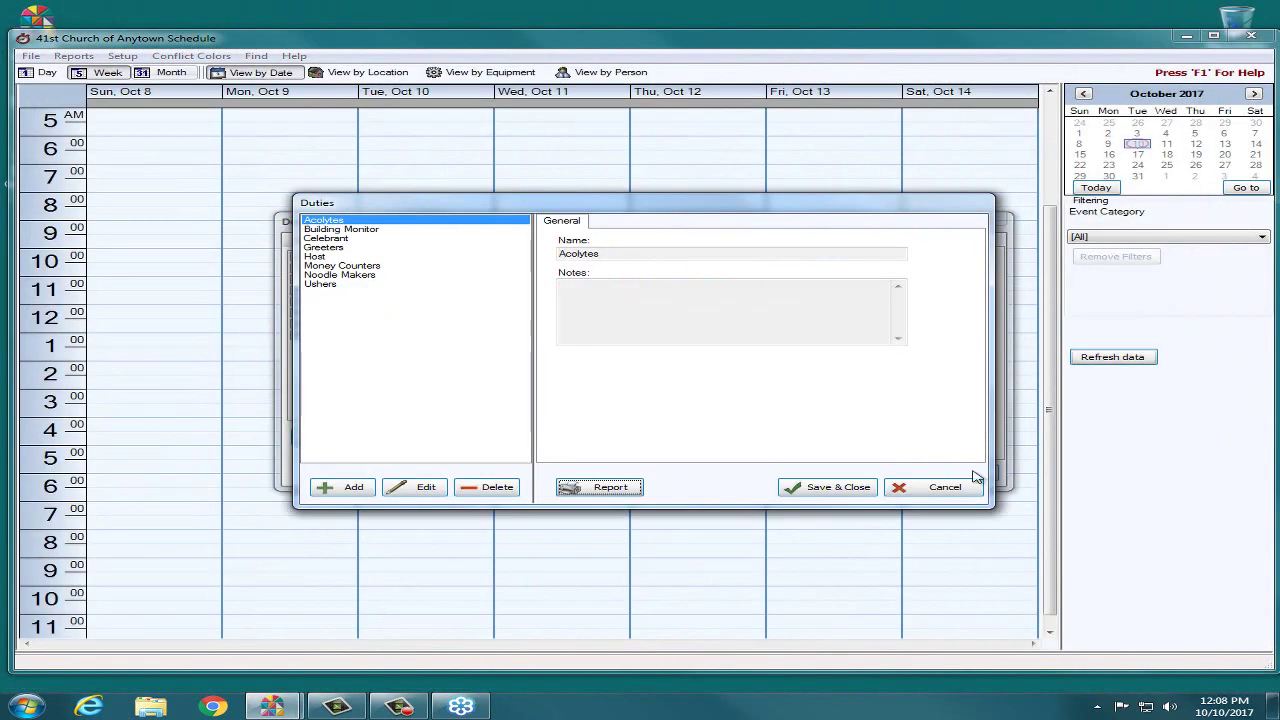
left_click(944, 487)
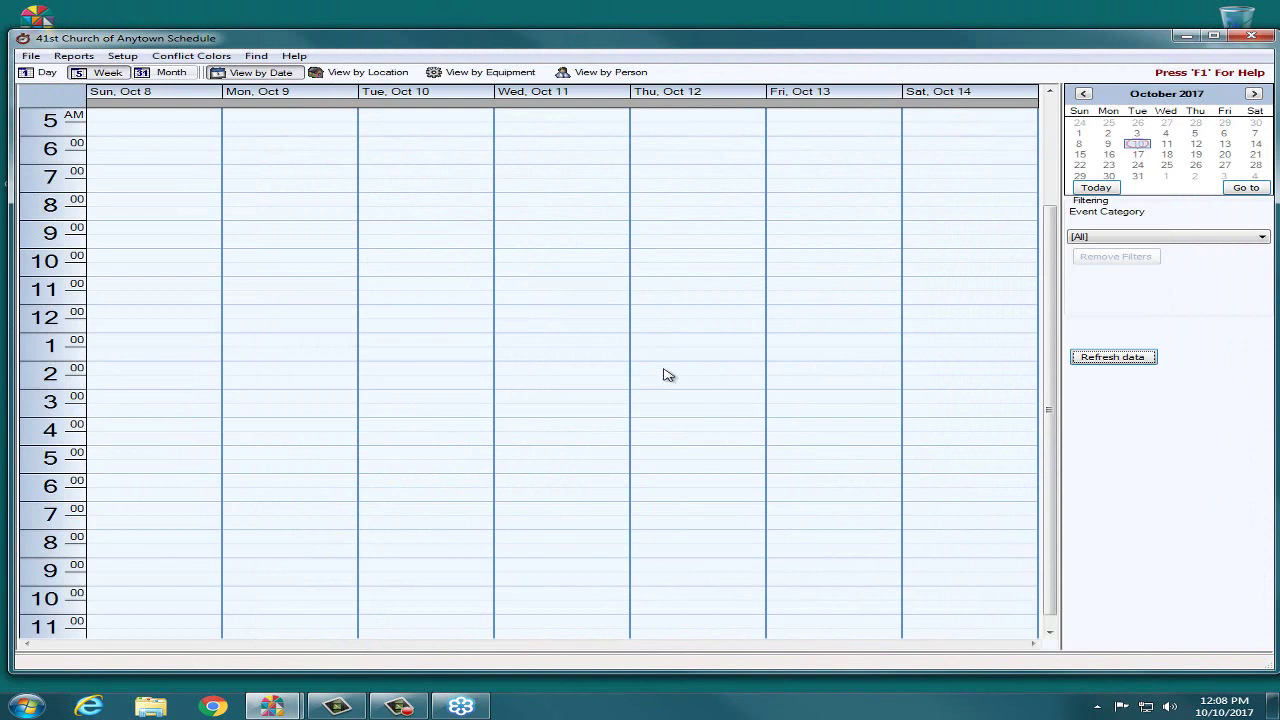
Step: Open the equipment setup and review the notes and locations of Microphone 1 and Piano I
left_click(122, 57)
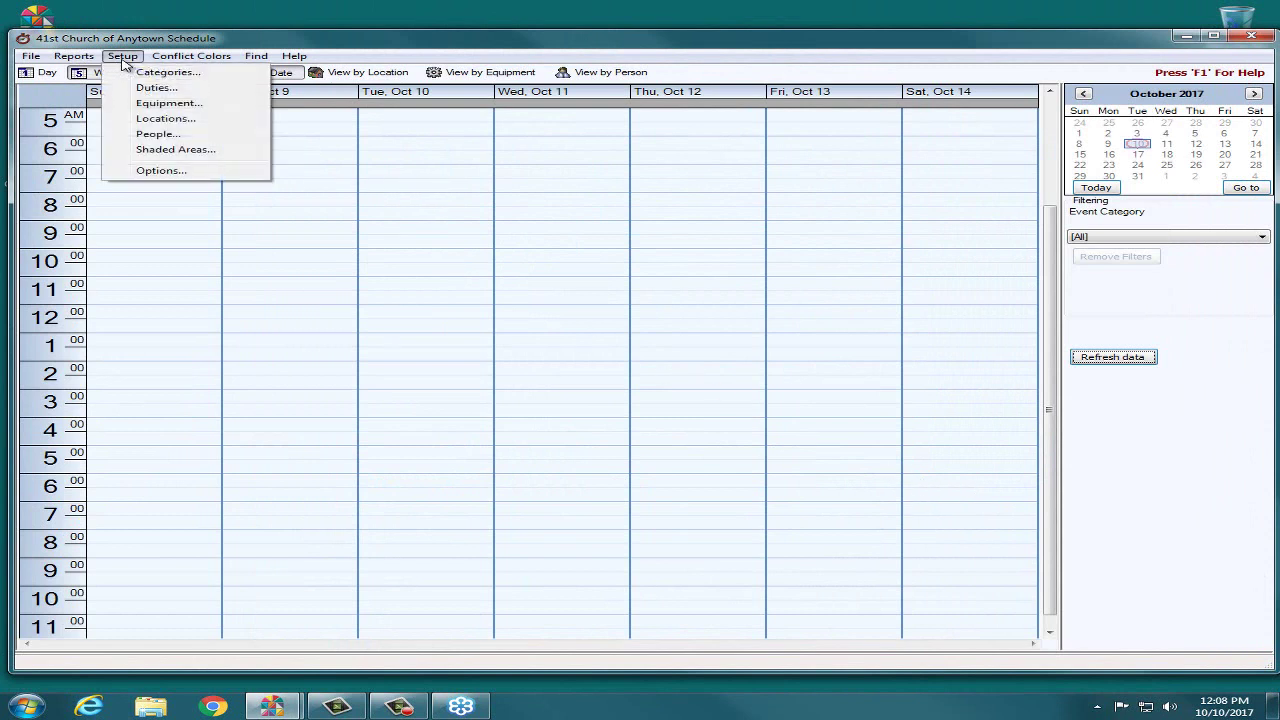
left_click(168, 103)
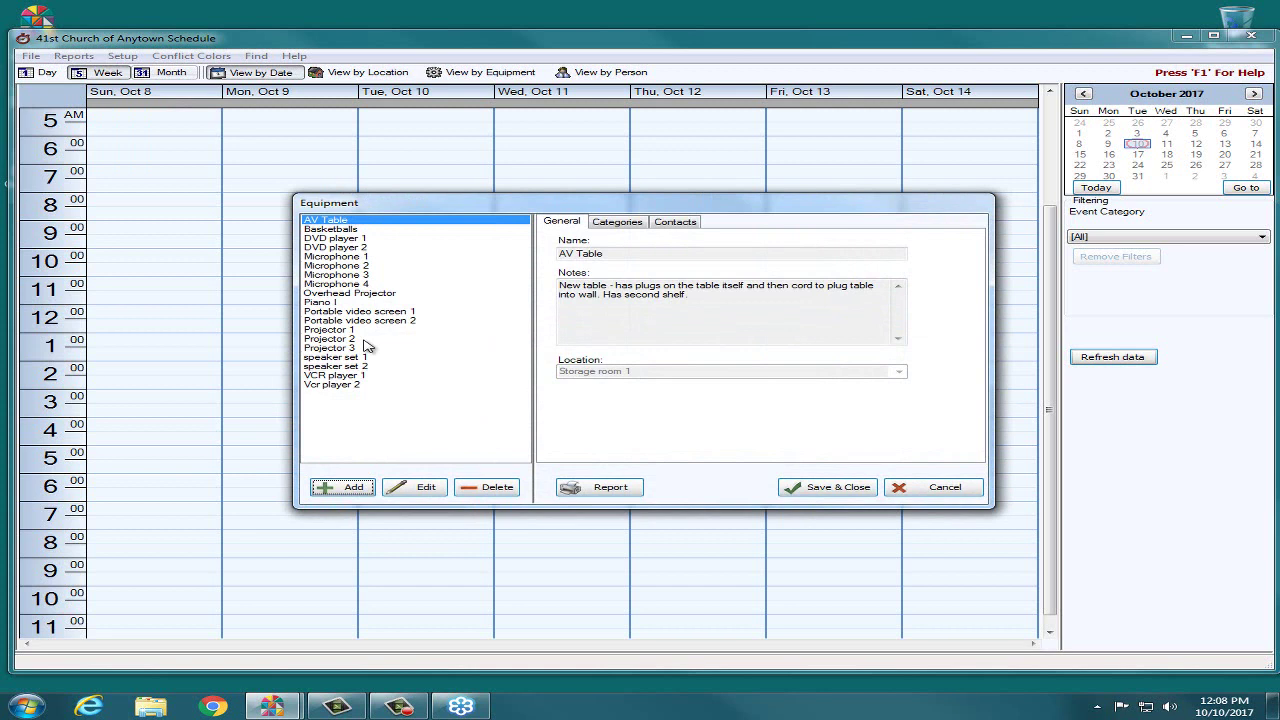
left_click(356, 258)
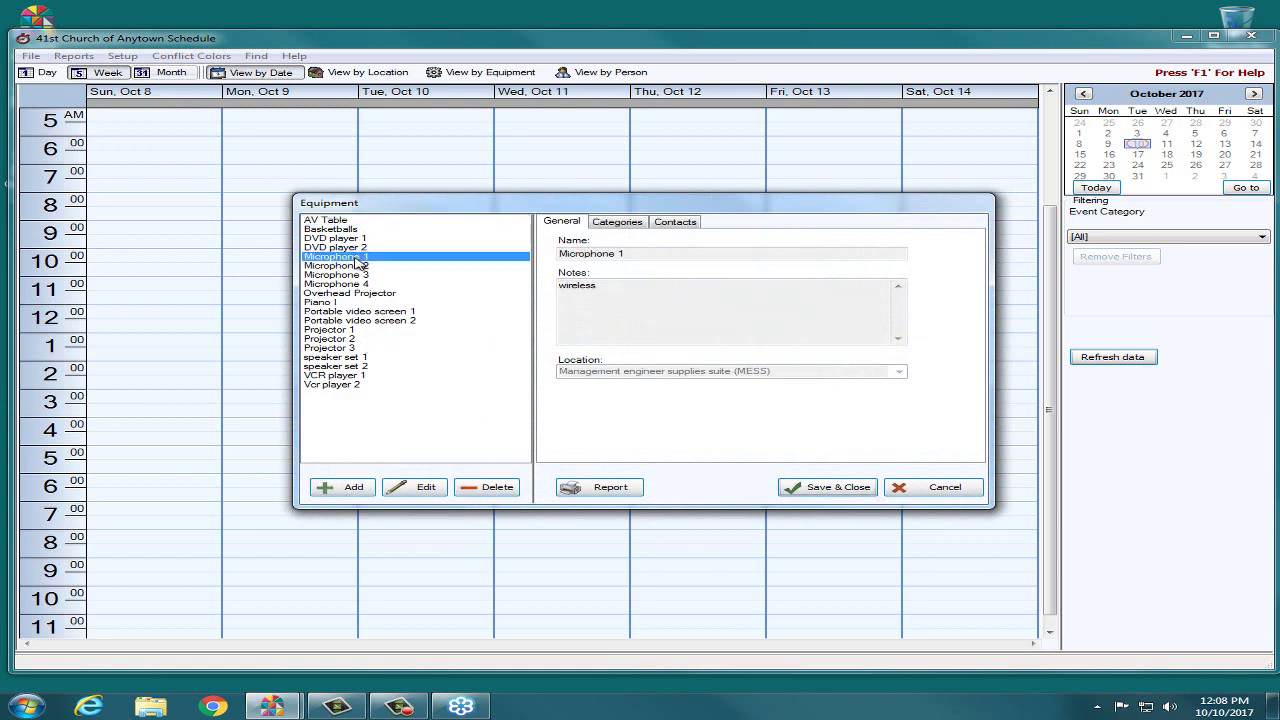
left_click(350, 304)
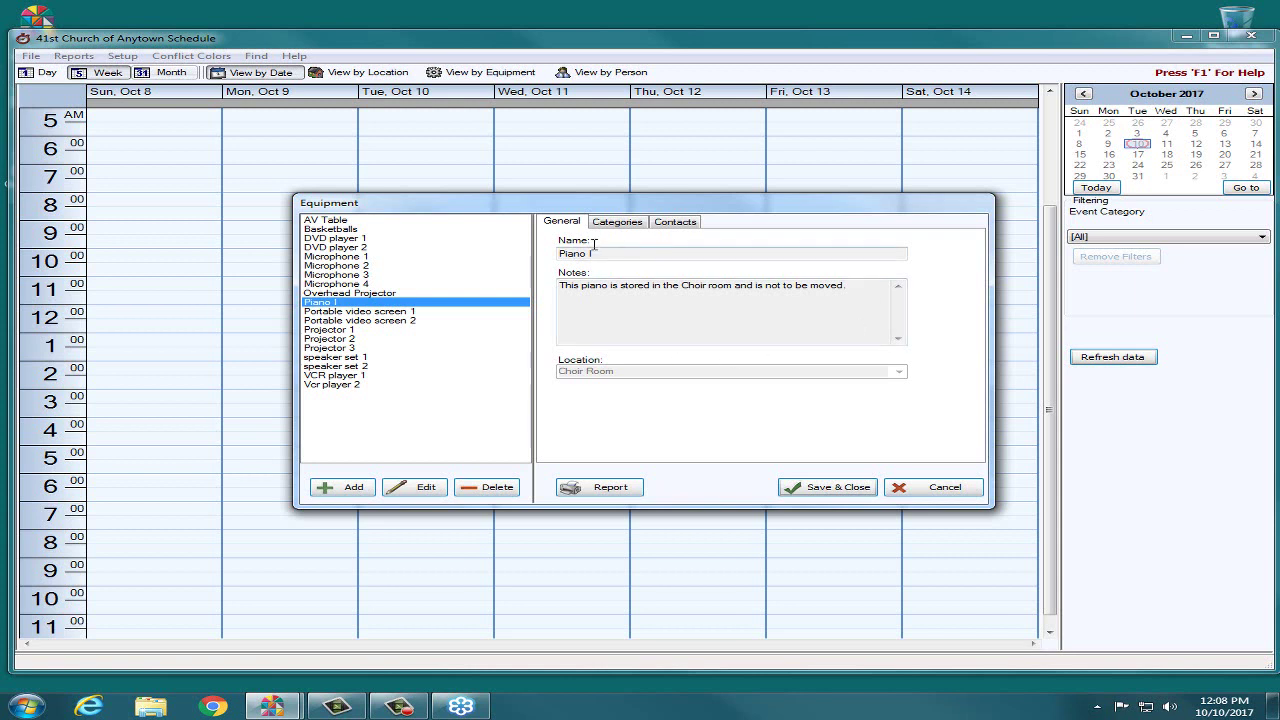
Step: Add an equipment item named AV Table 2 with the note "Just like our other one, just newer!"
left_click(350, 489)
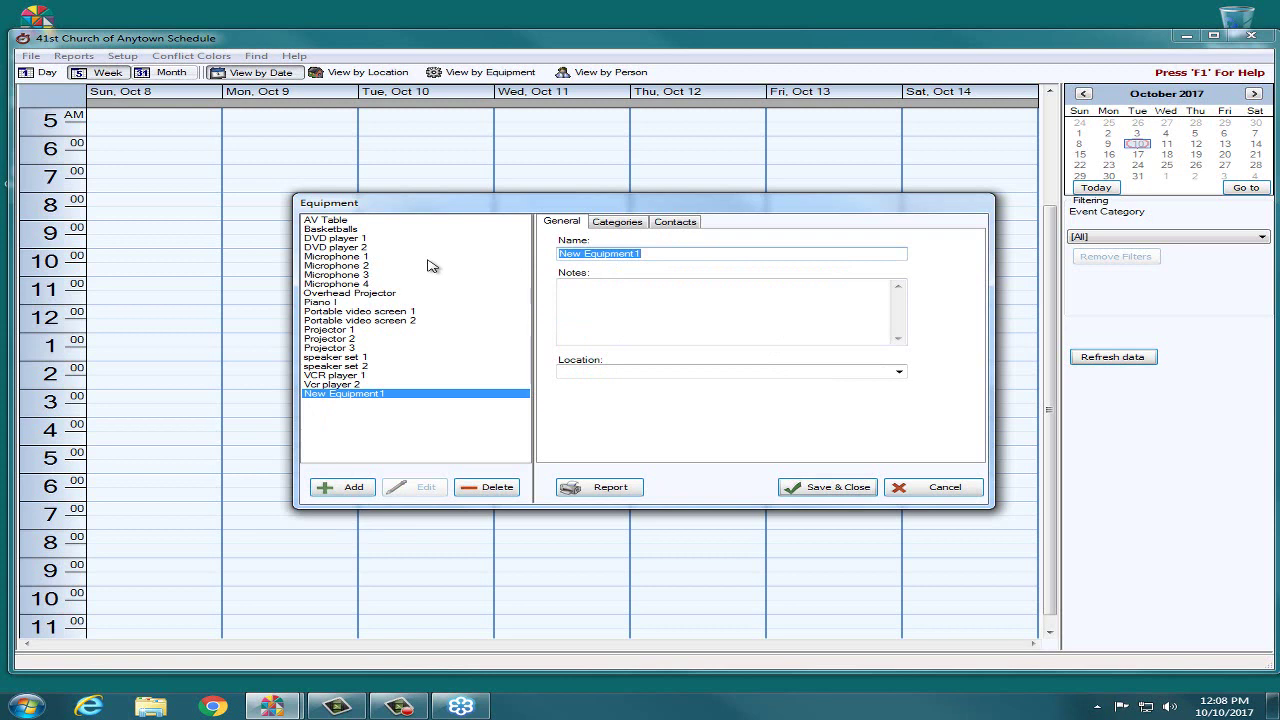
type("AV")
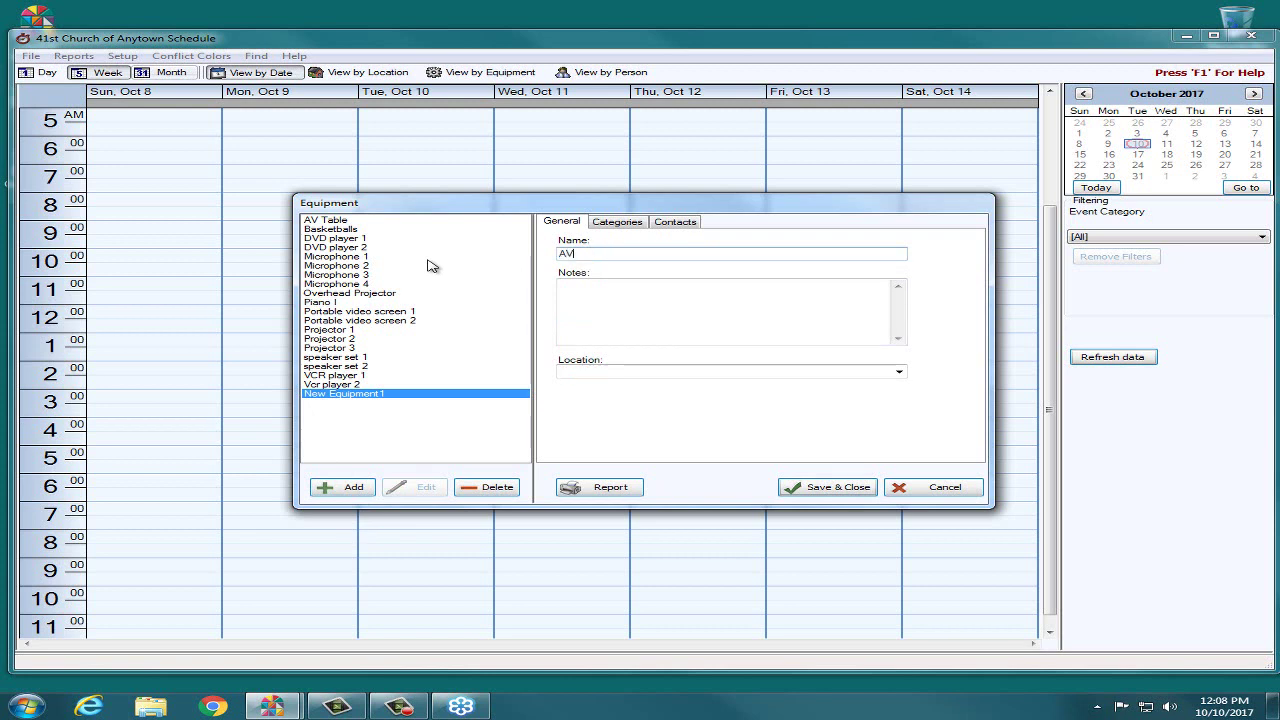
type(" Table 2")
left_click(563, 330)
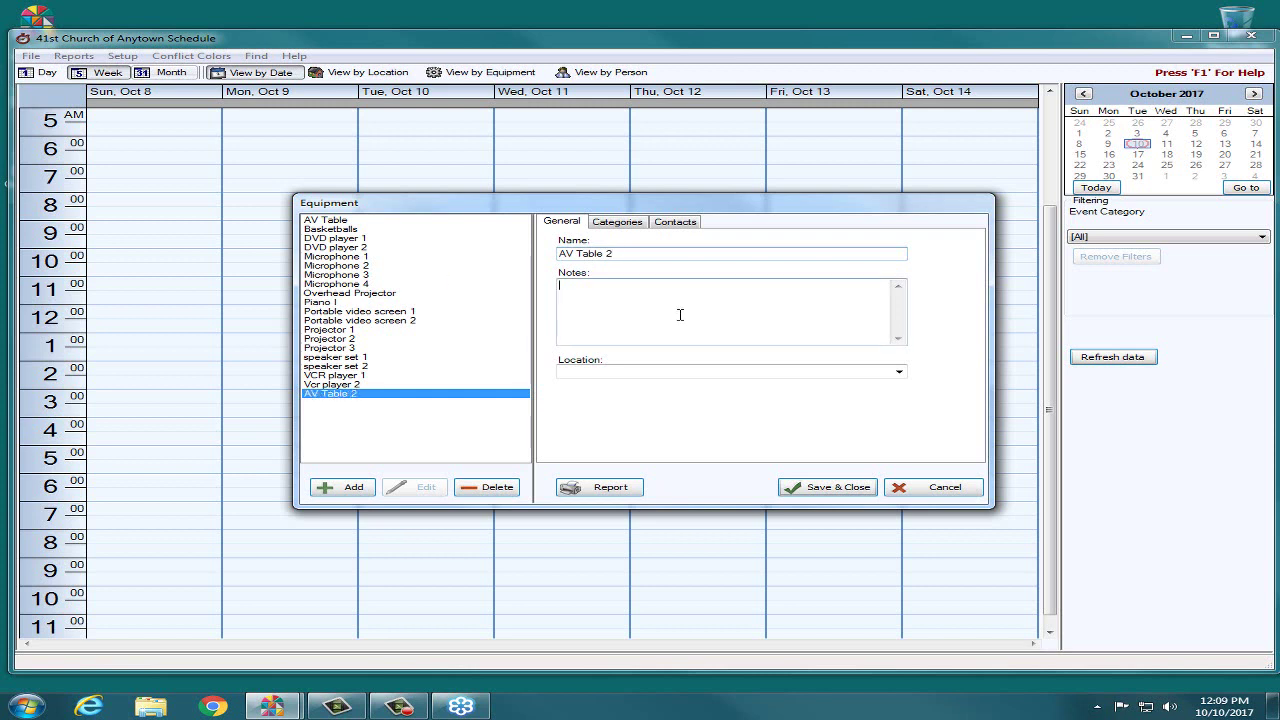
type("Ju")
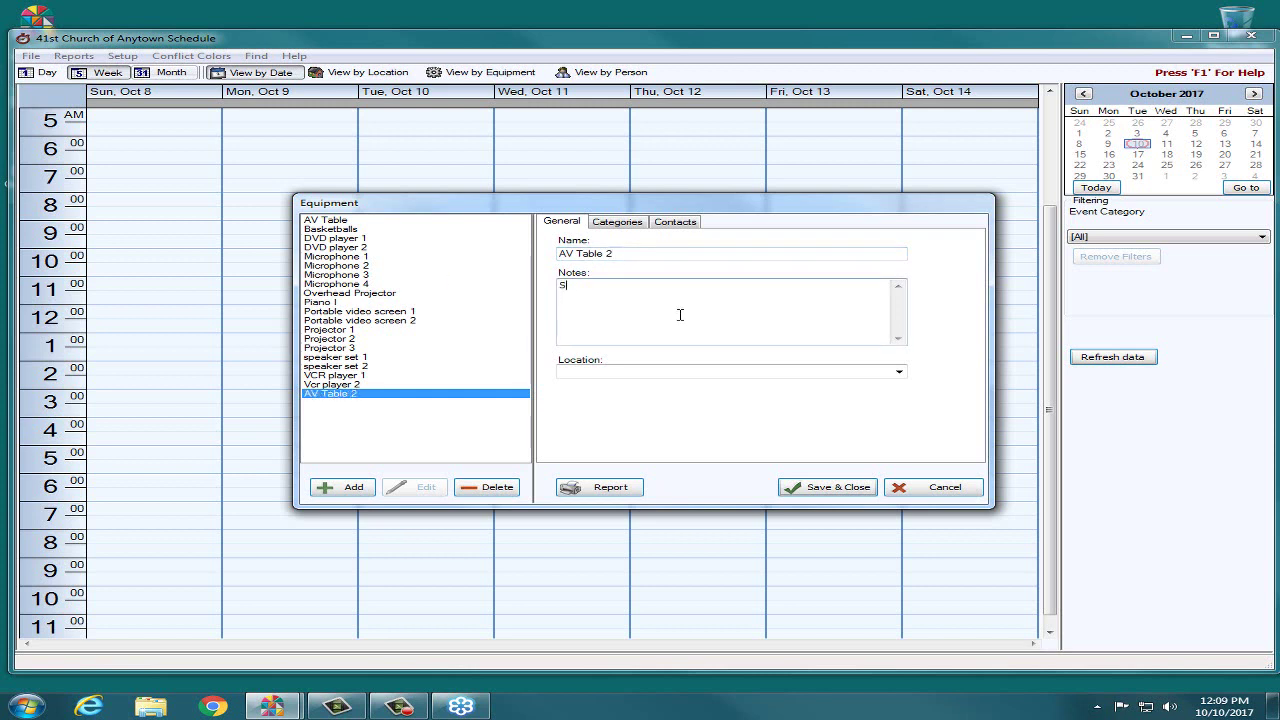
key("BackSpace")
key("BackSpace")
type("Just like our other one, just newer!")
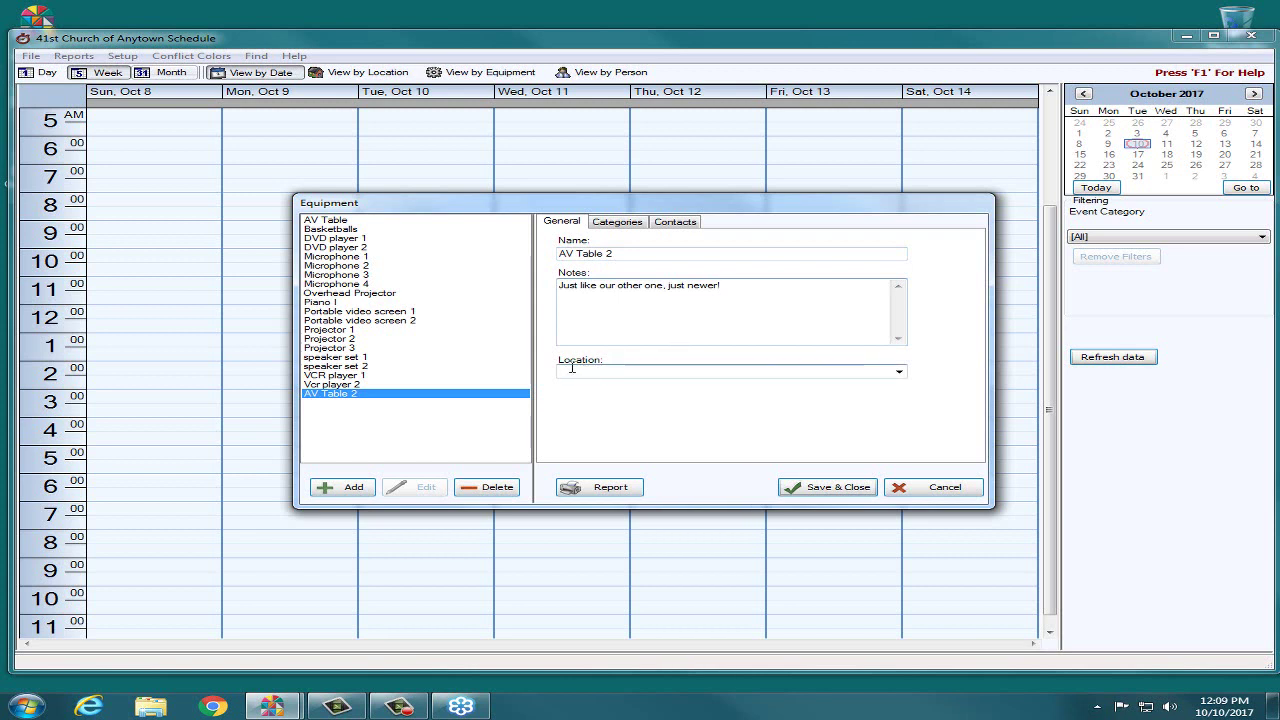
Step: Set AV Table 2's location to Storage room 1 and assign it to the Adult Education, Sunday School and Committee Meetings categories
left_click(899, 372)
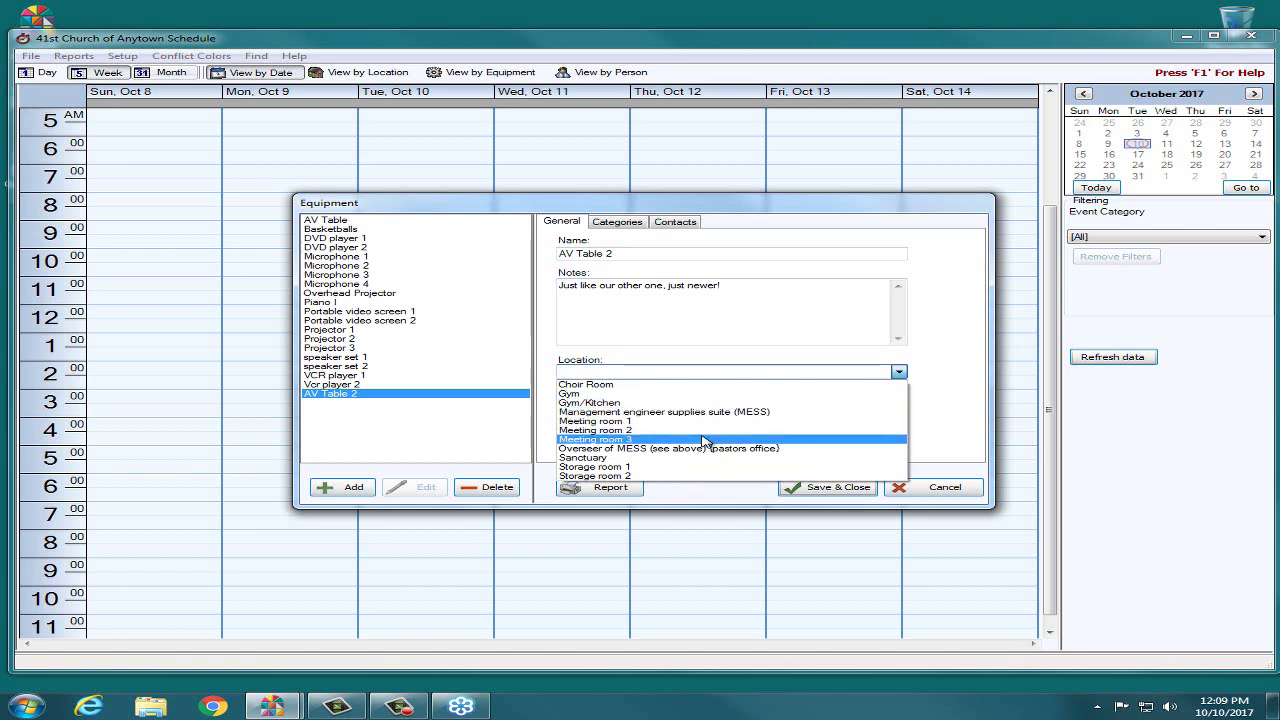
left_click(650, 466)
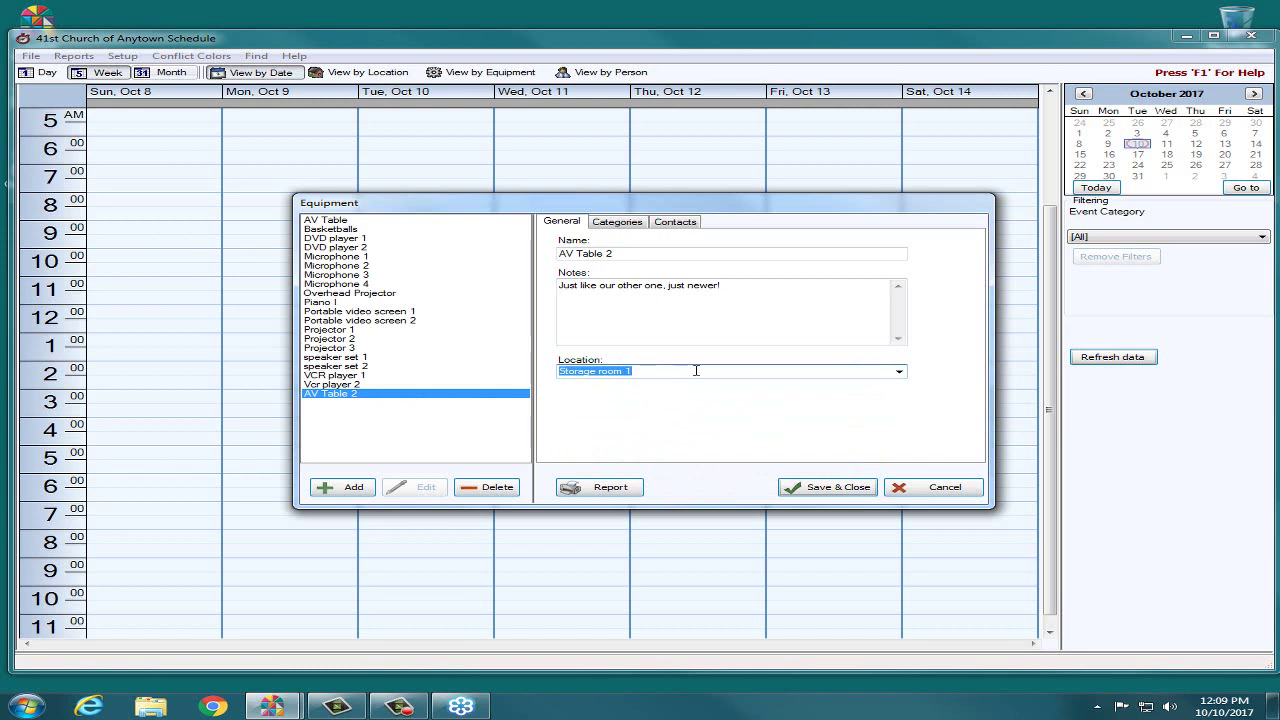
left_click(629, 226)
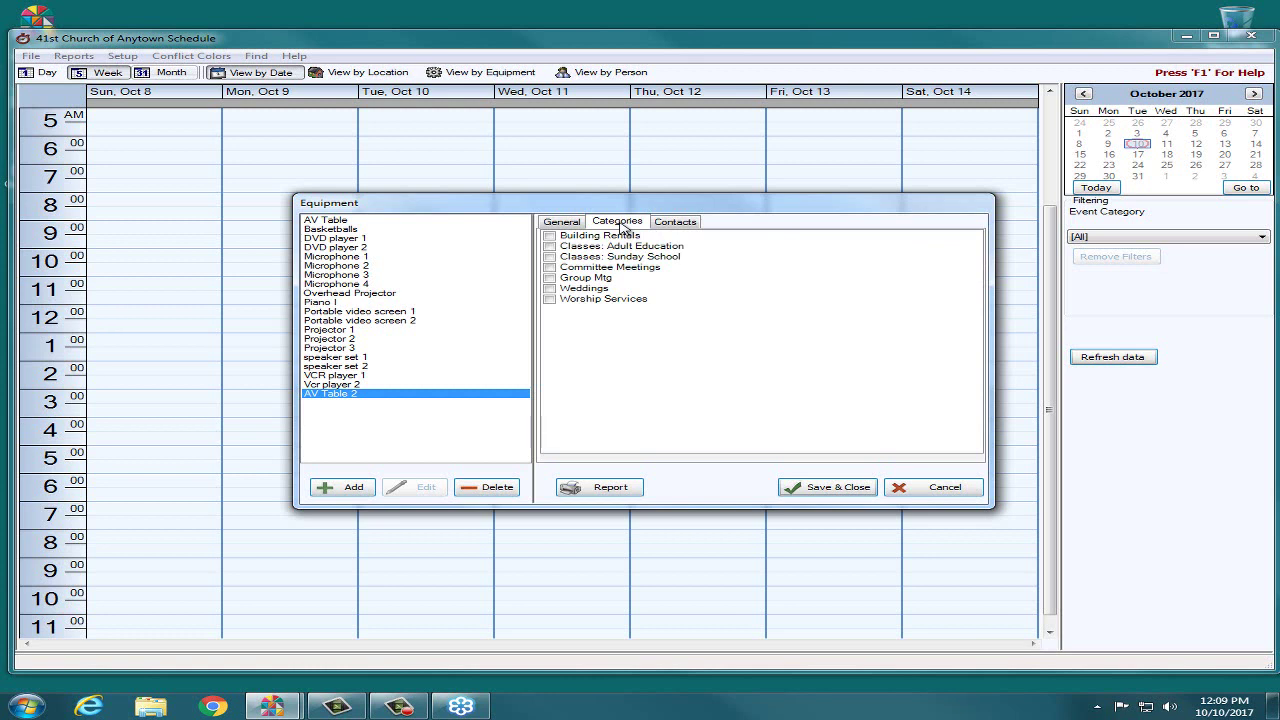
left_click(549, 246)
left_click(549, 256)
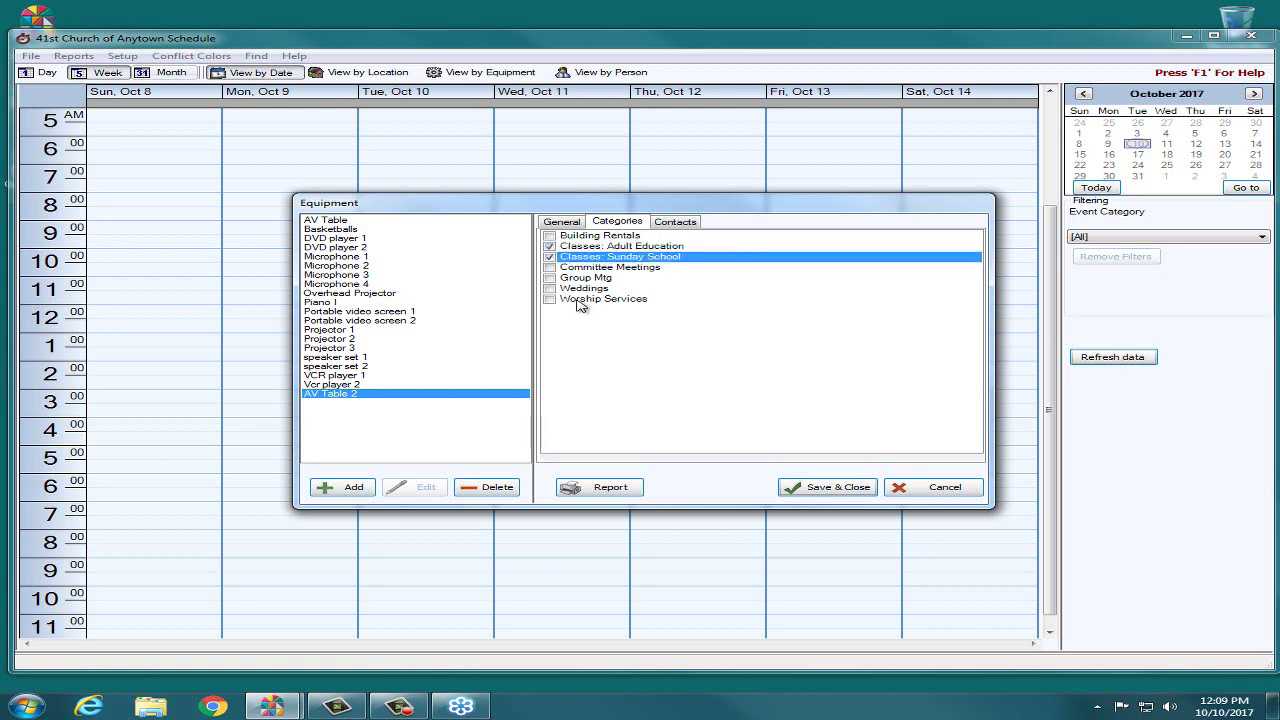
left_click(549, 267)
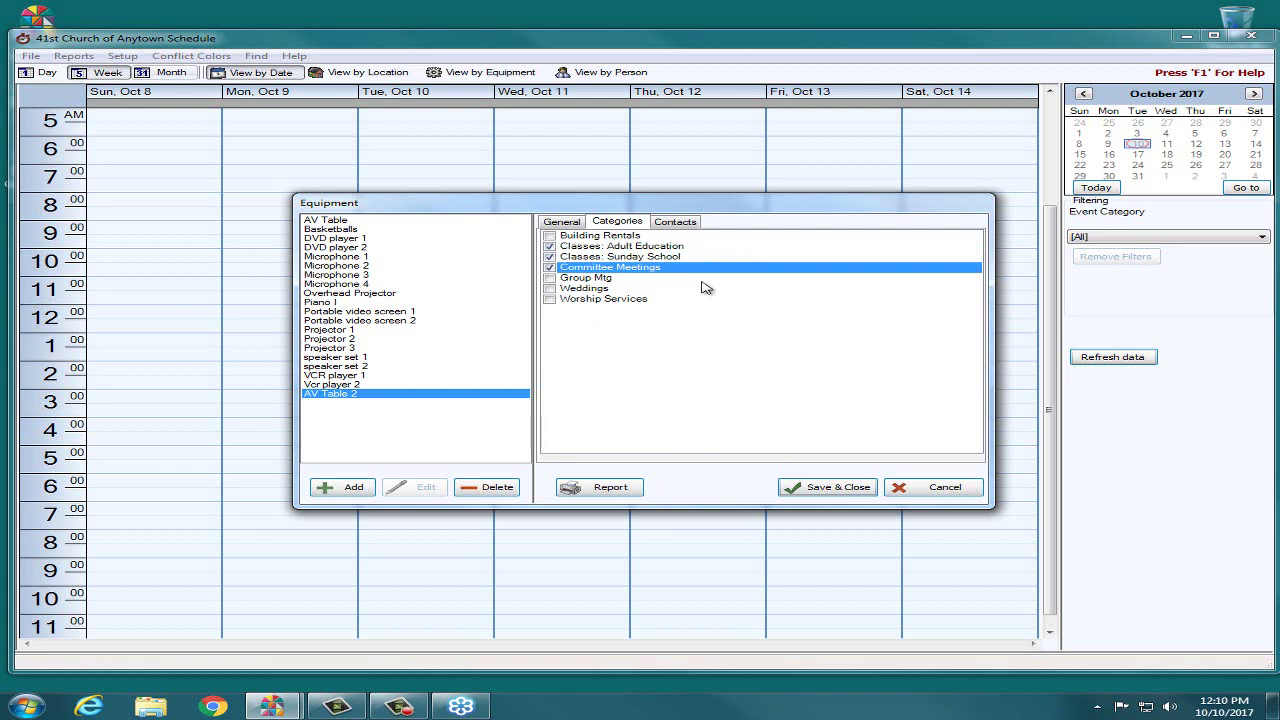
Step: Add a person from the people list as the contact for AV Table 2 and save the equipment changes
left_click(687, 225)
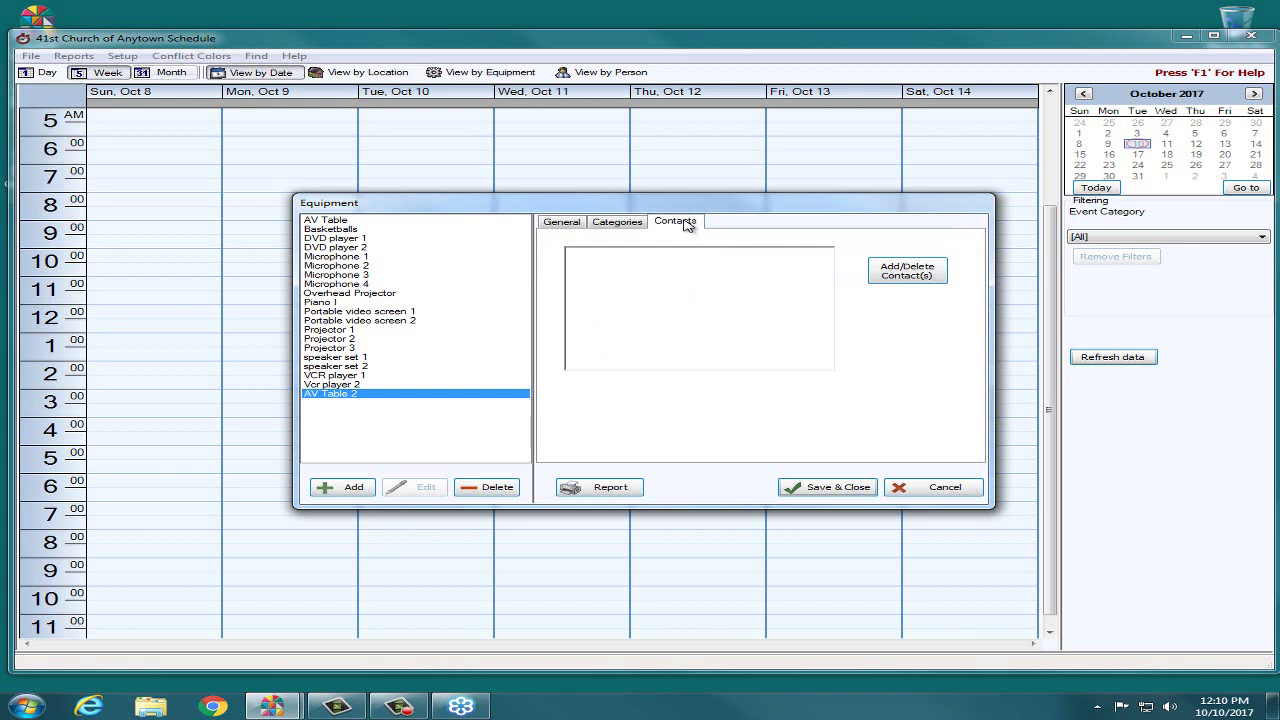
left_click(920, 278)
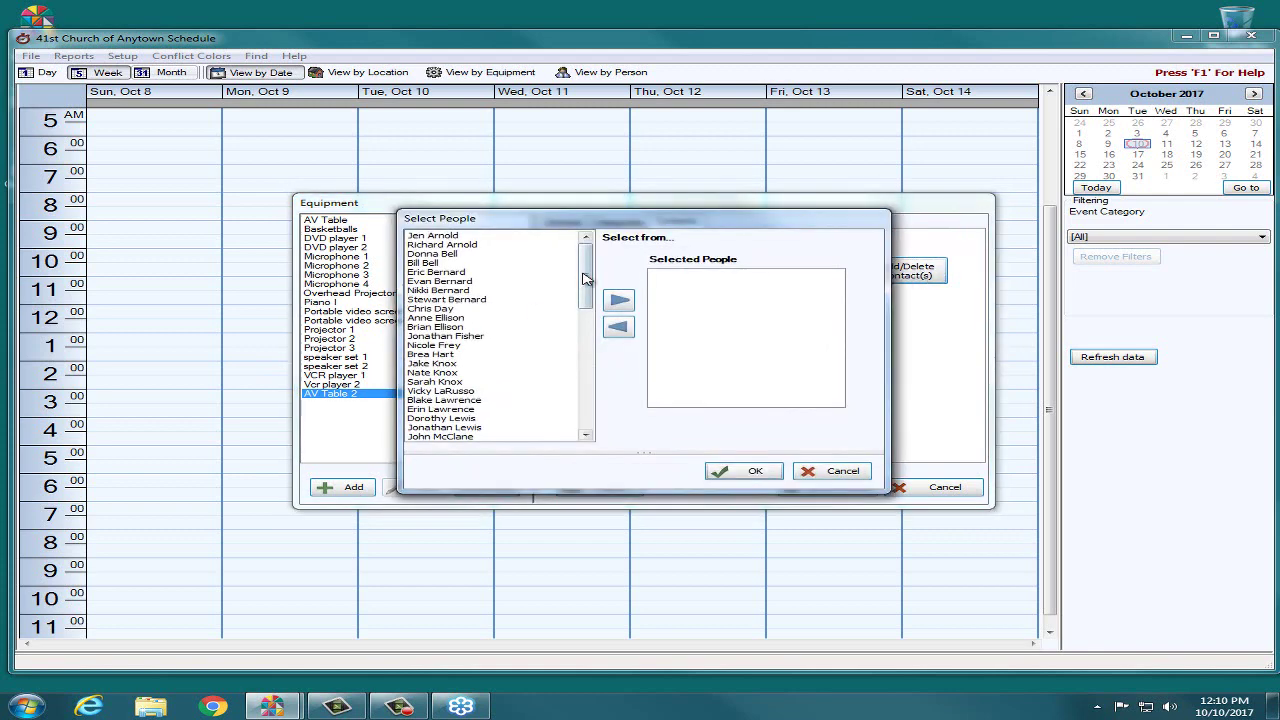
left_click_drag(579, 294, 580, 350)
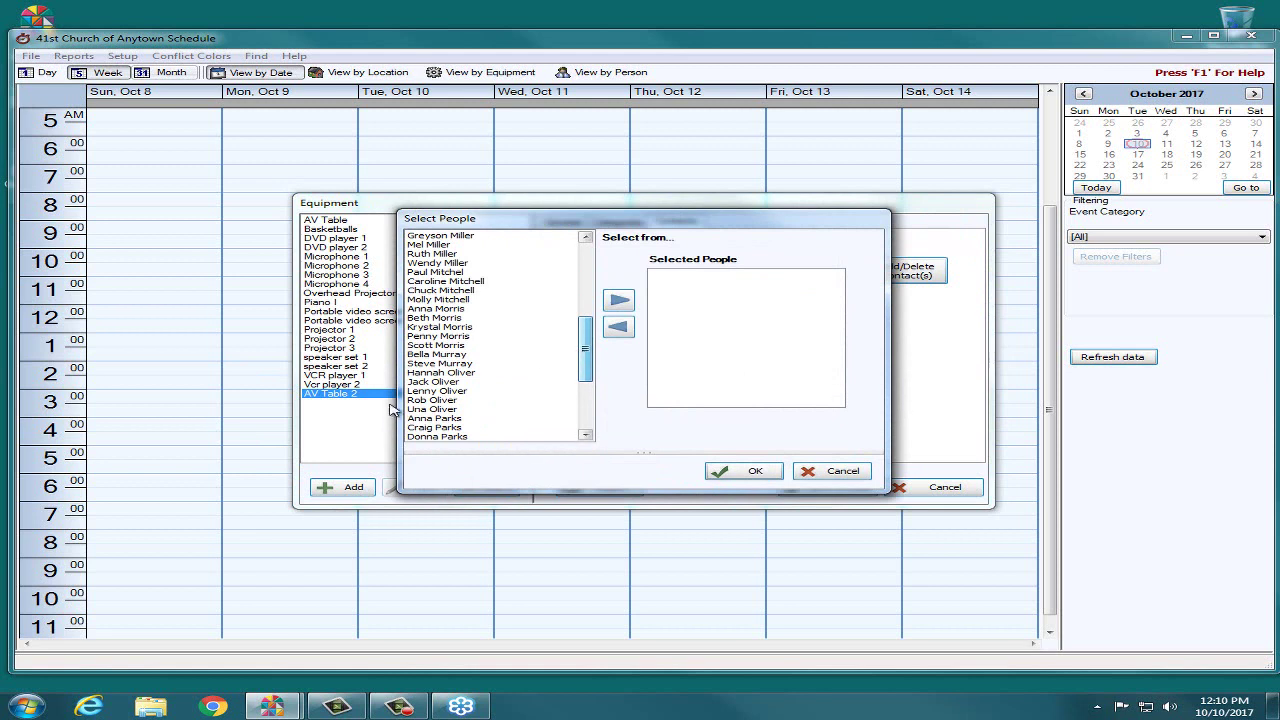
left_click(428, 383)
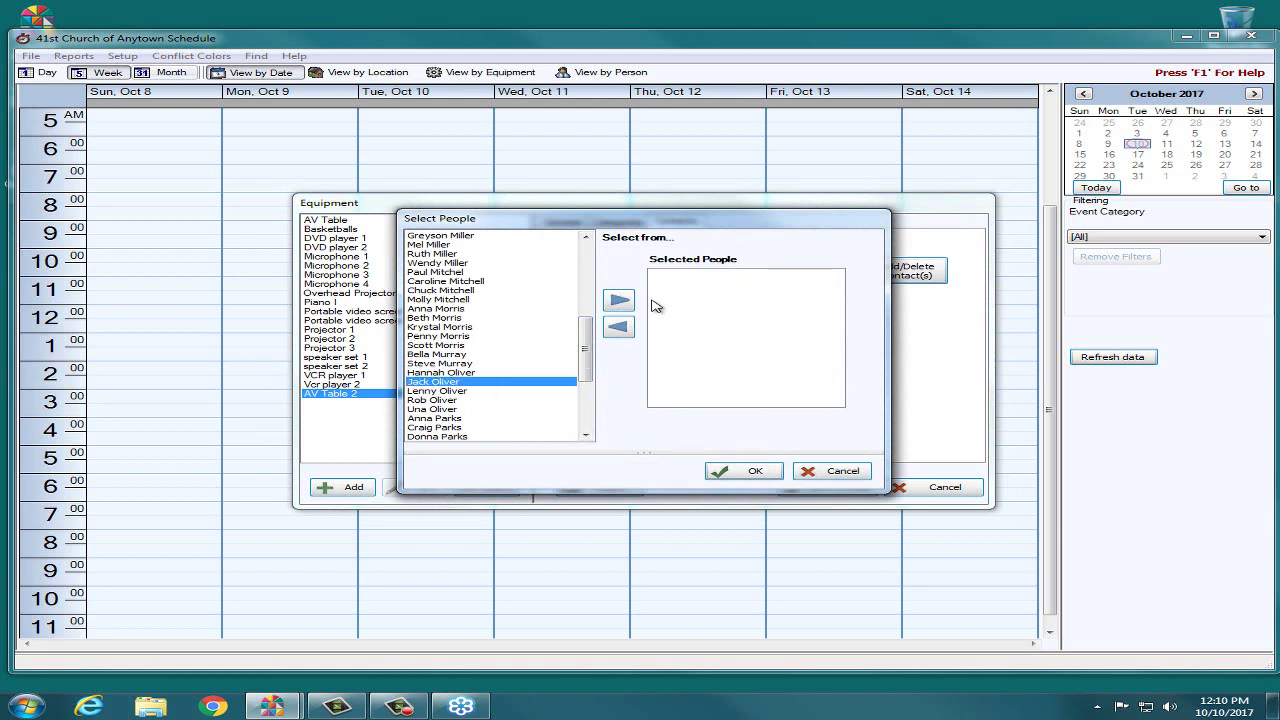
left_click(619, 300)
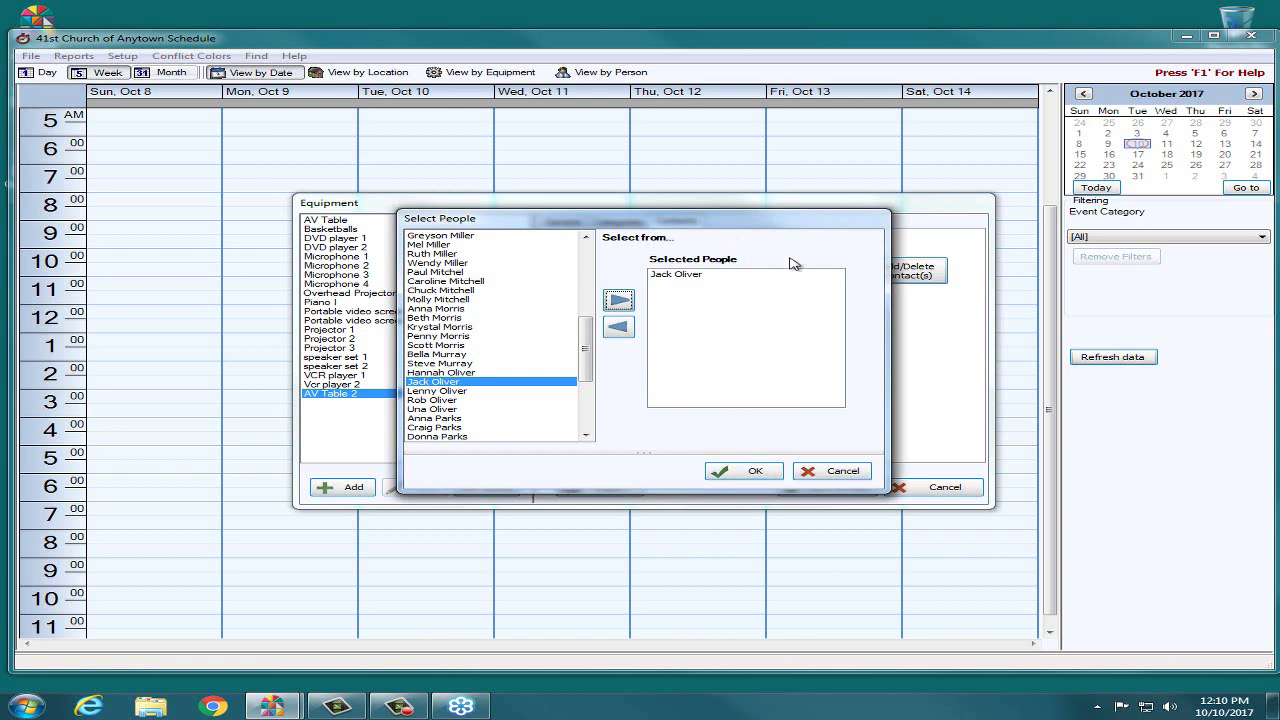
left_click(742, 472)
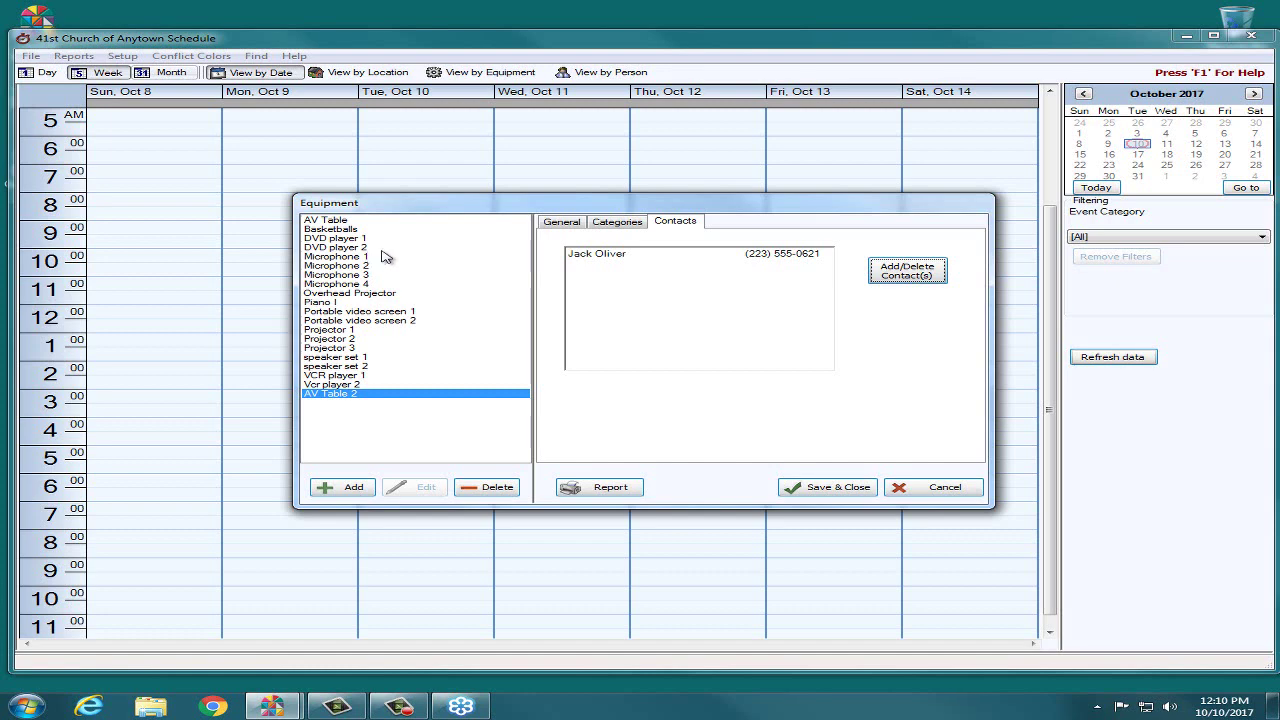
left_click(838, 489)
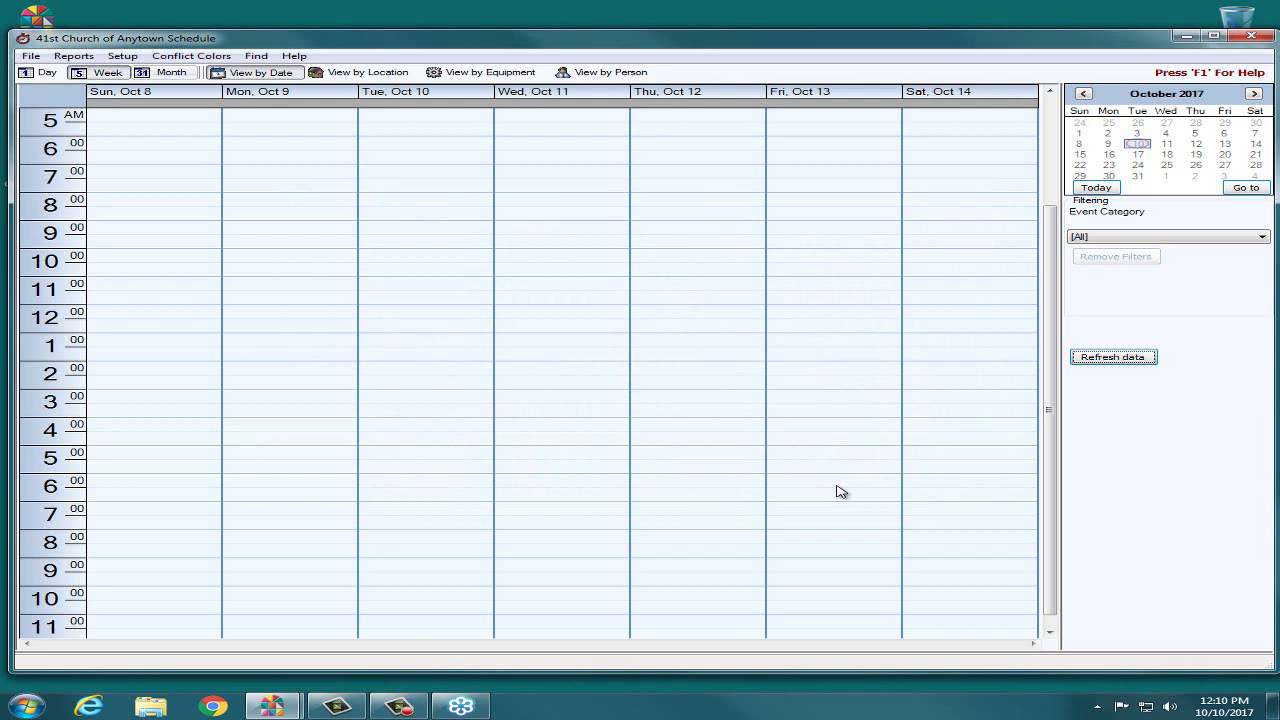
Step: Add a location named Meeting room 4 with the note "Smaller room by the kitchen."
left_click(122, 56)
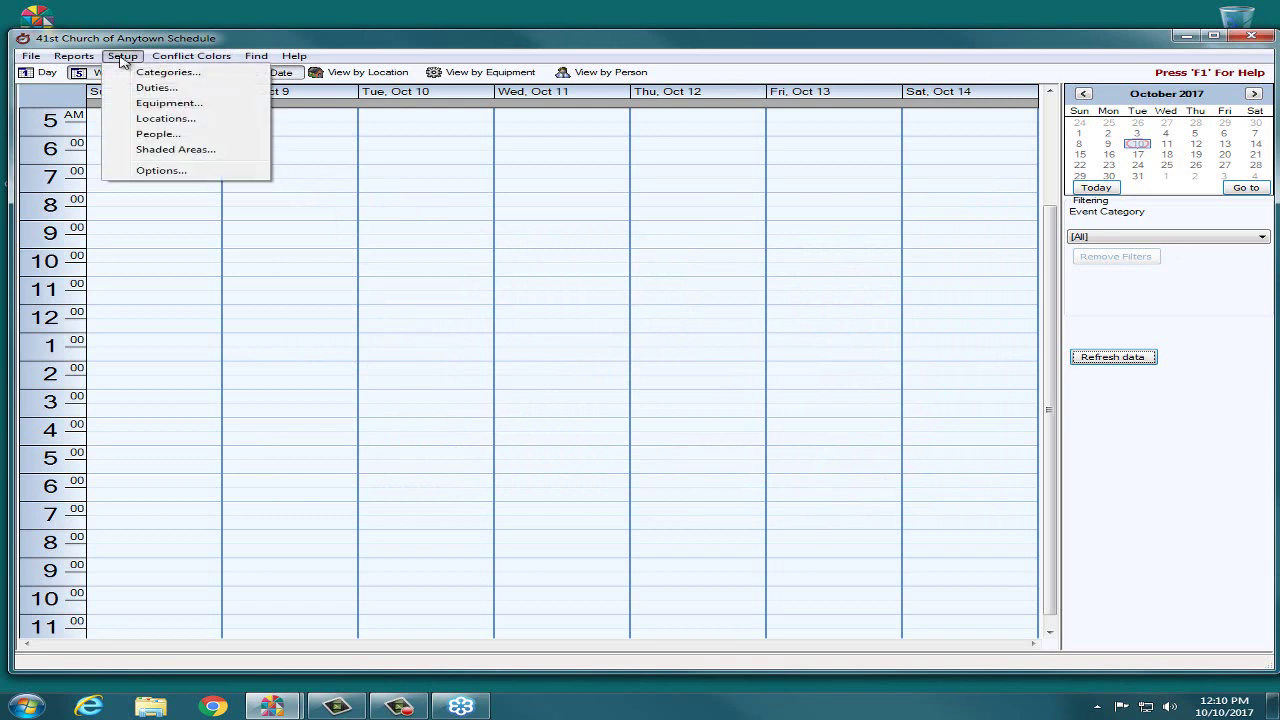
left_click(199, 122)
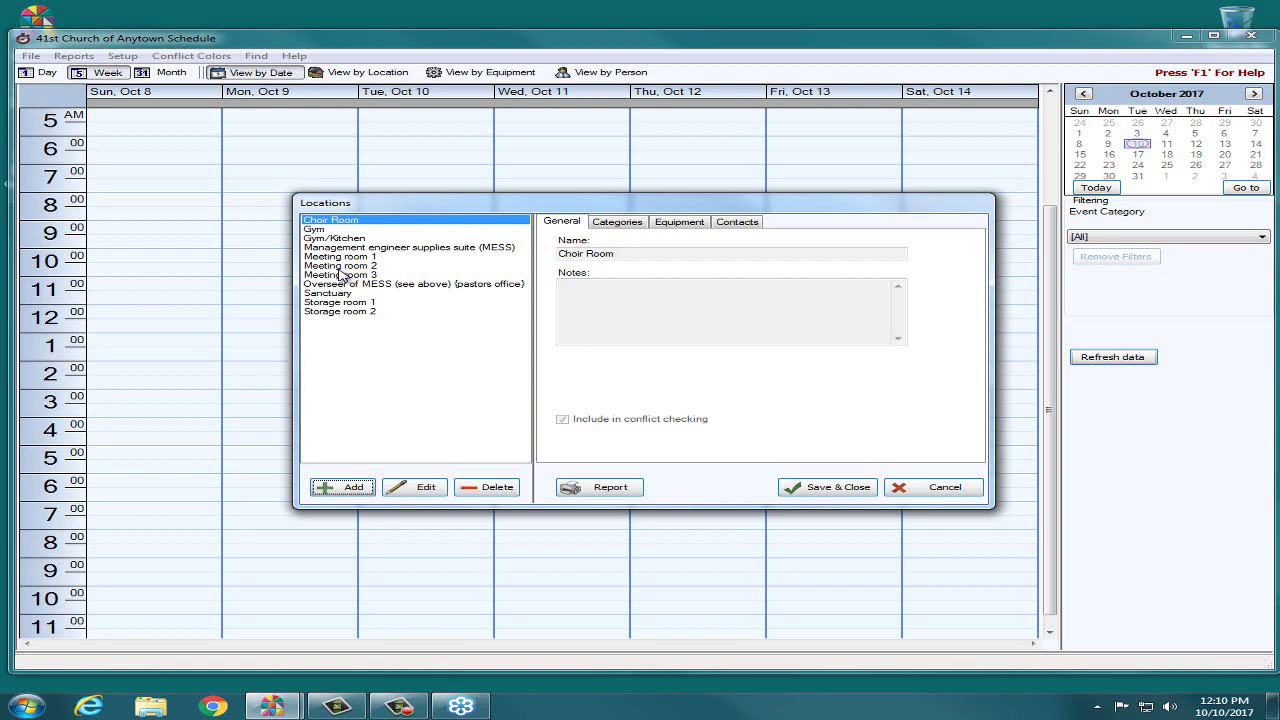
left_click(350, 487)
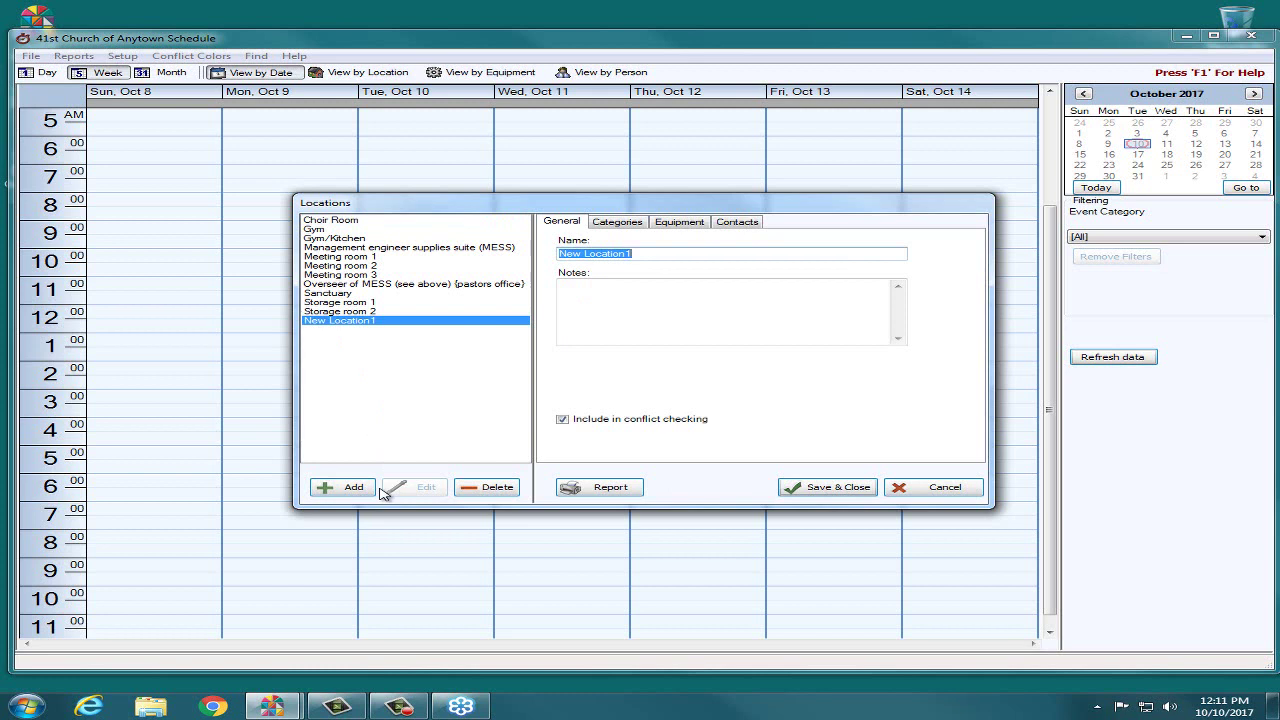
type("Meeting room 4")
left_click(586, 308)
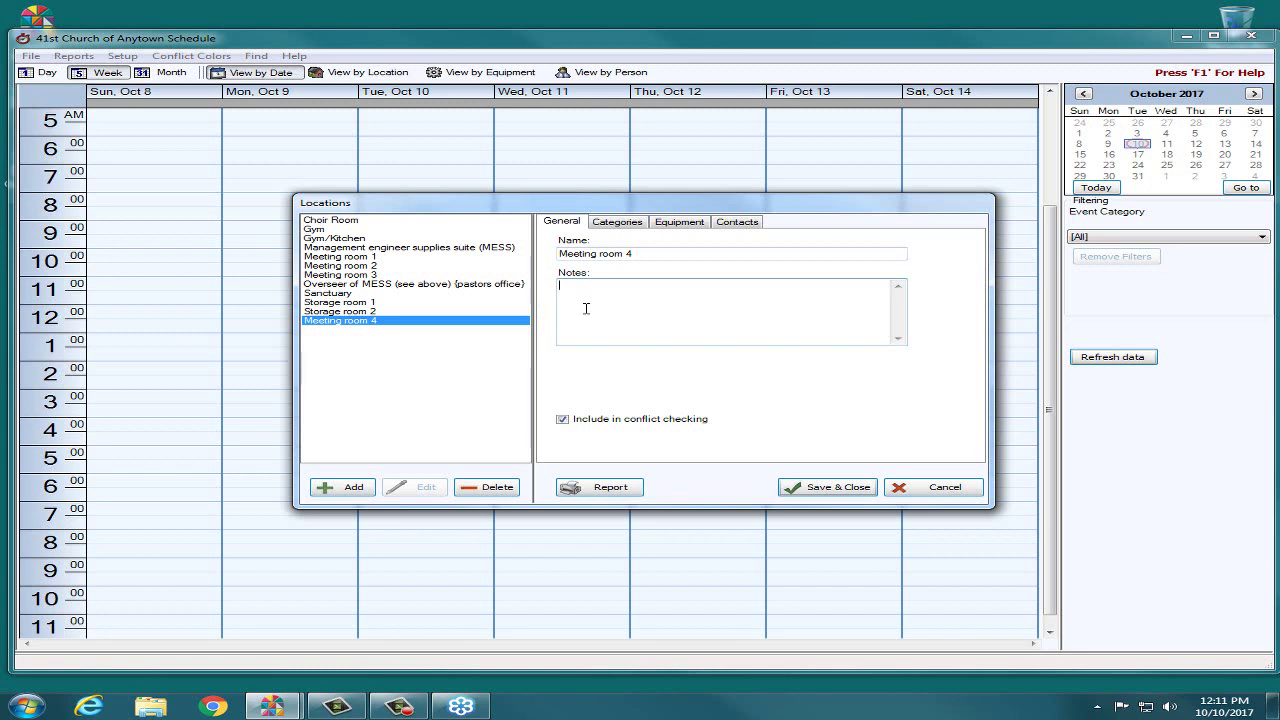
type("Smaller room by the kitchen.")
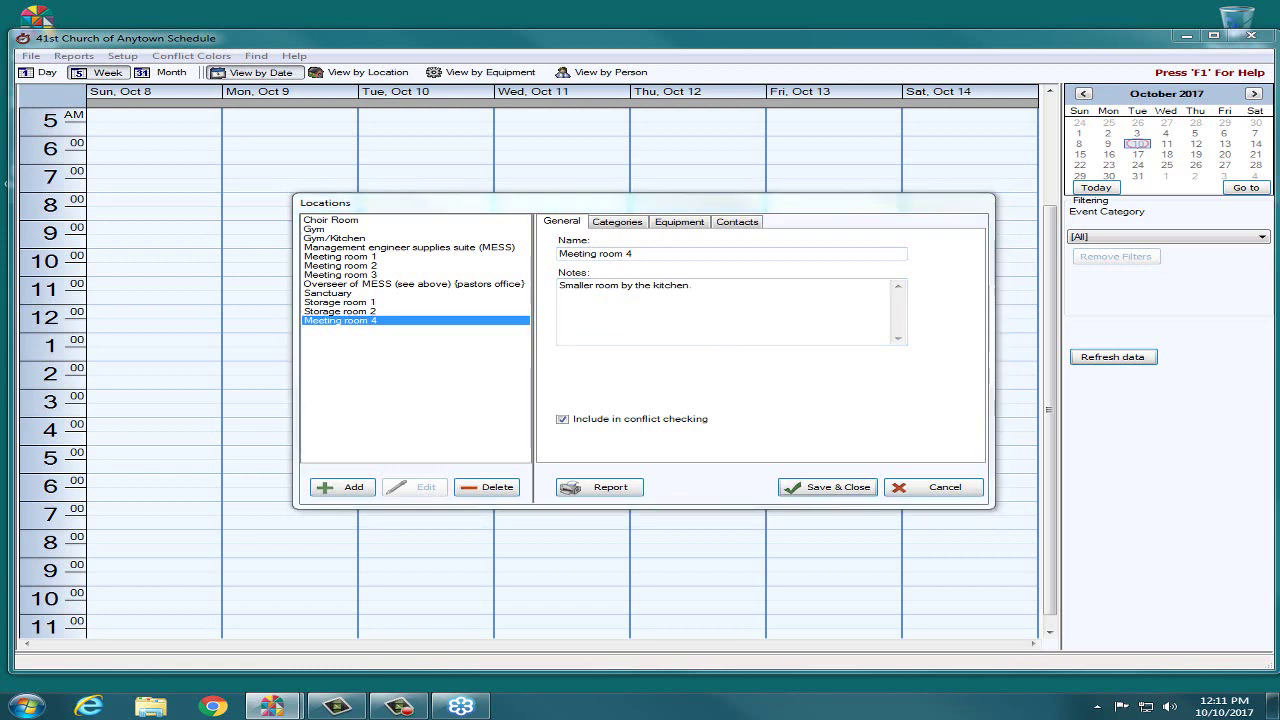
left_click_drag(561, 419, 719, 418)
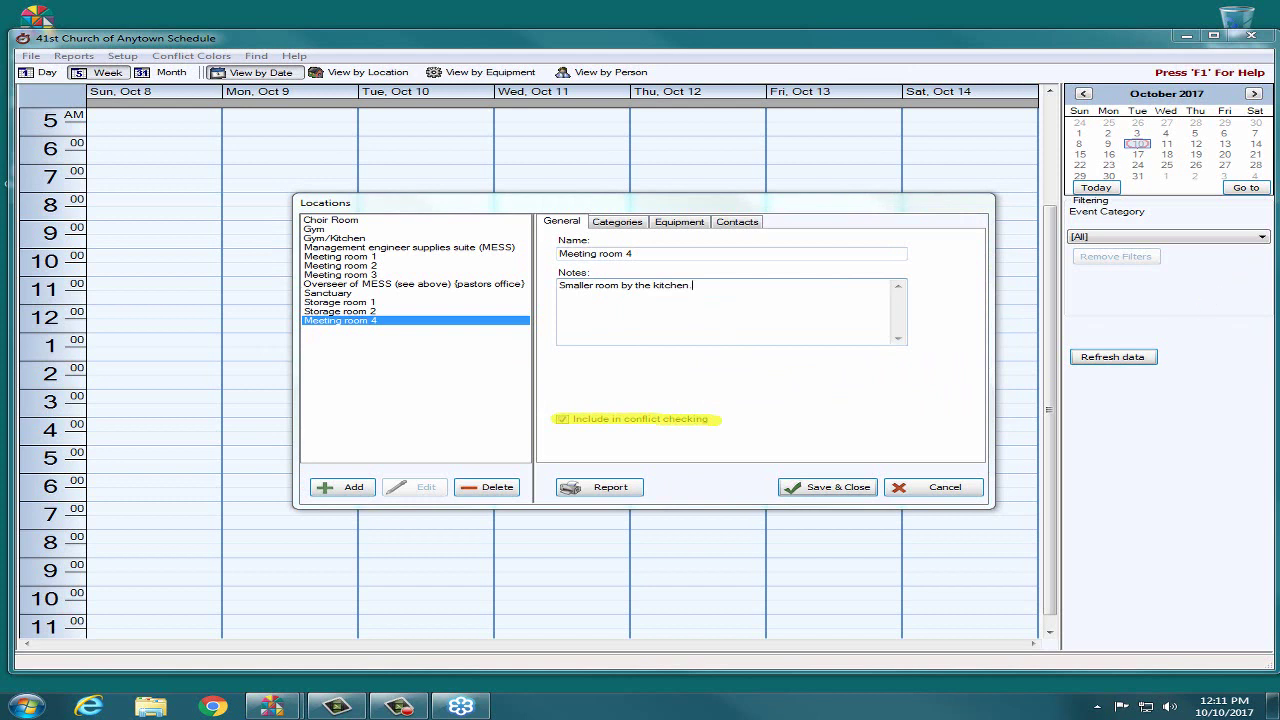
key("Escape")
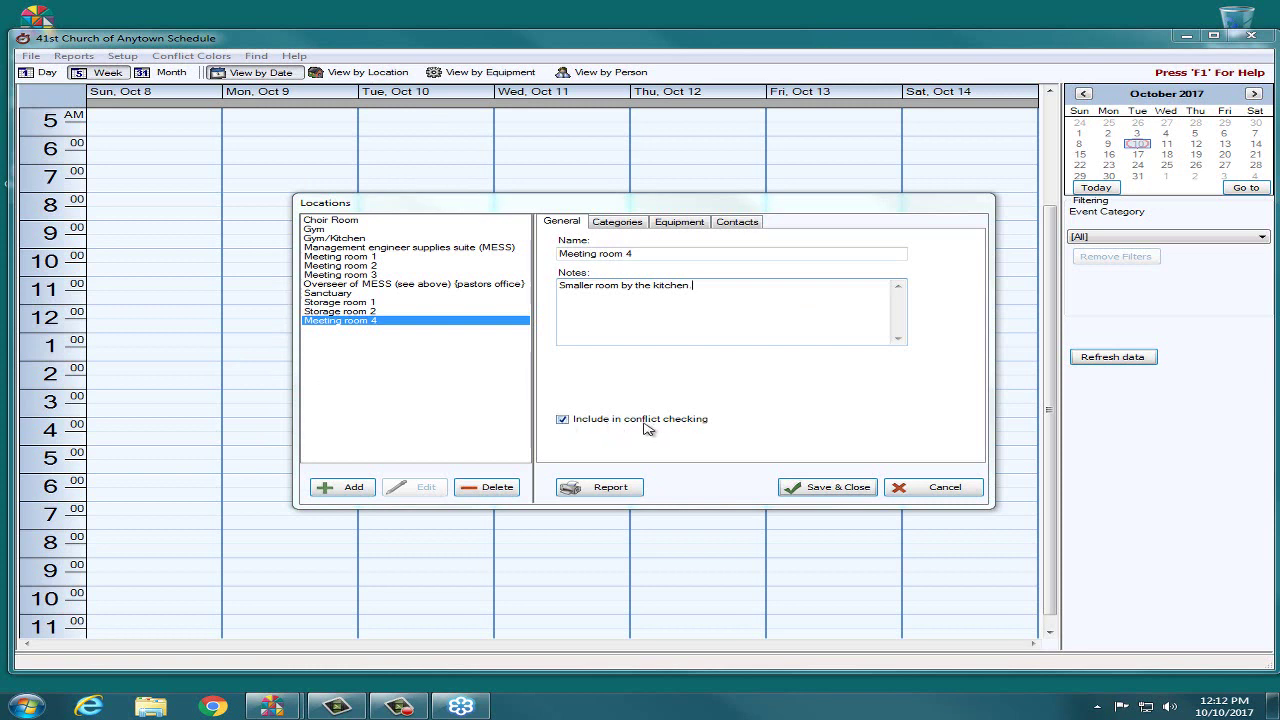
left_click(562, 421)
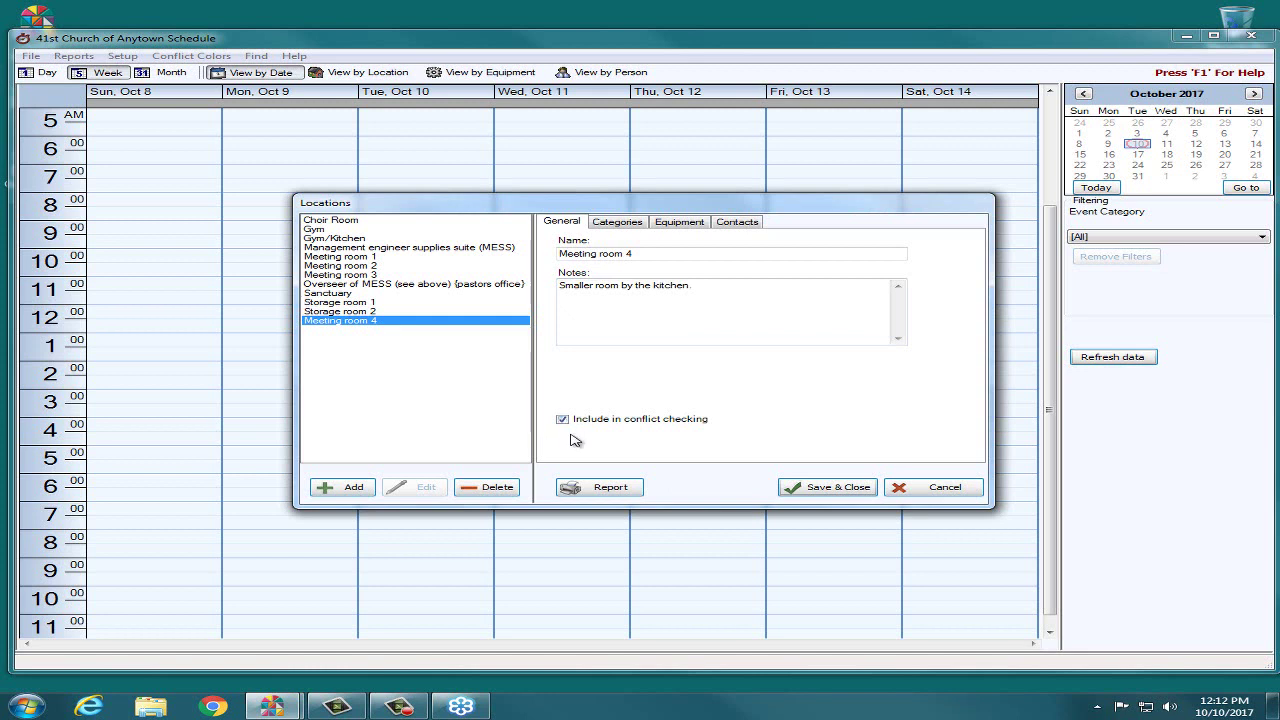
Step: Assign Meeting room 4 to the Adult Education, Sunday School, Group Mtg and Committee Meetings categories
left_click(629, 227)
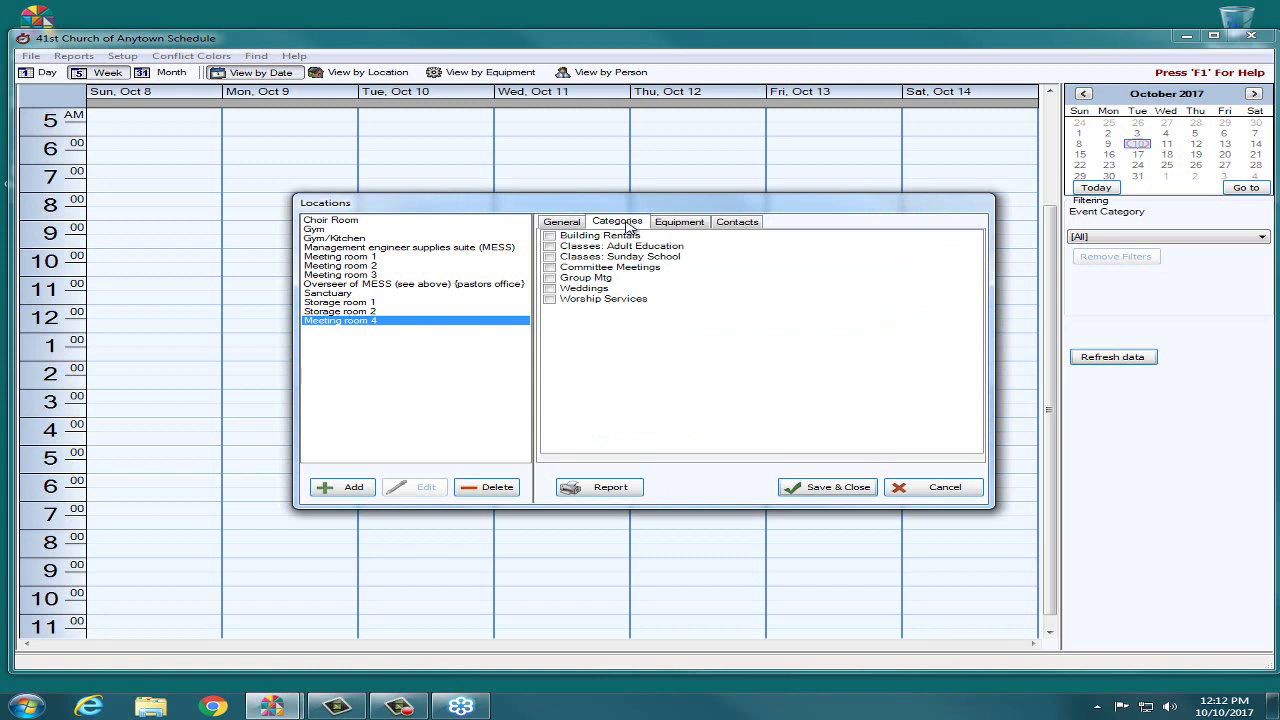
left_click(549, 246)
left_click(549, 257)
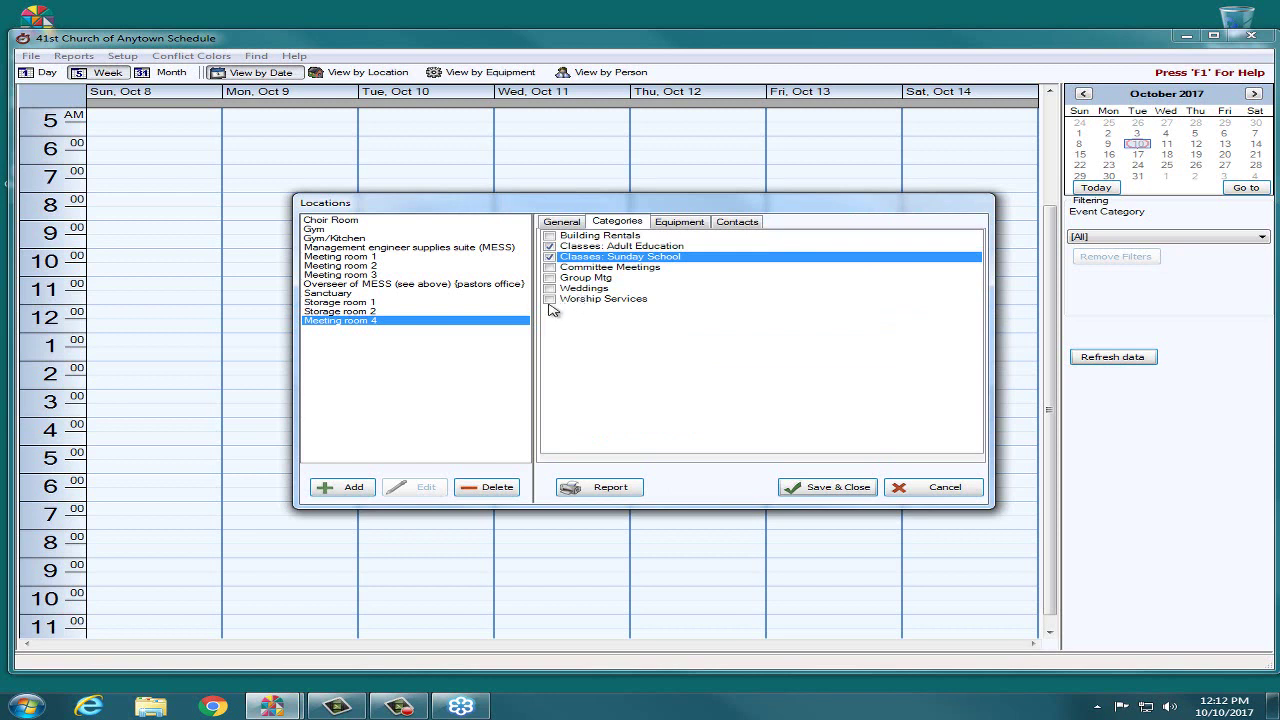
left_click(555, 301)
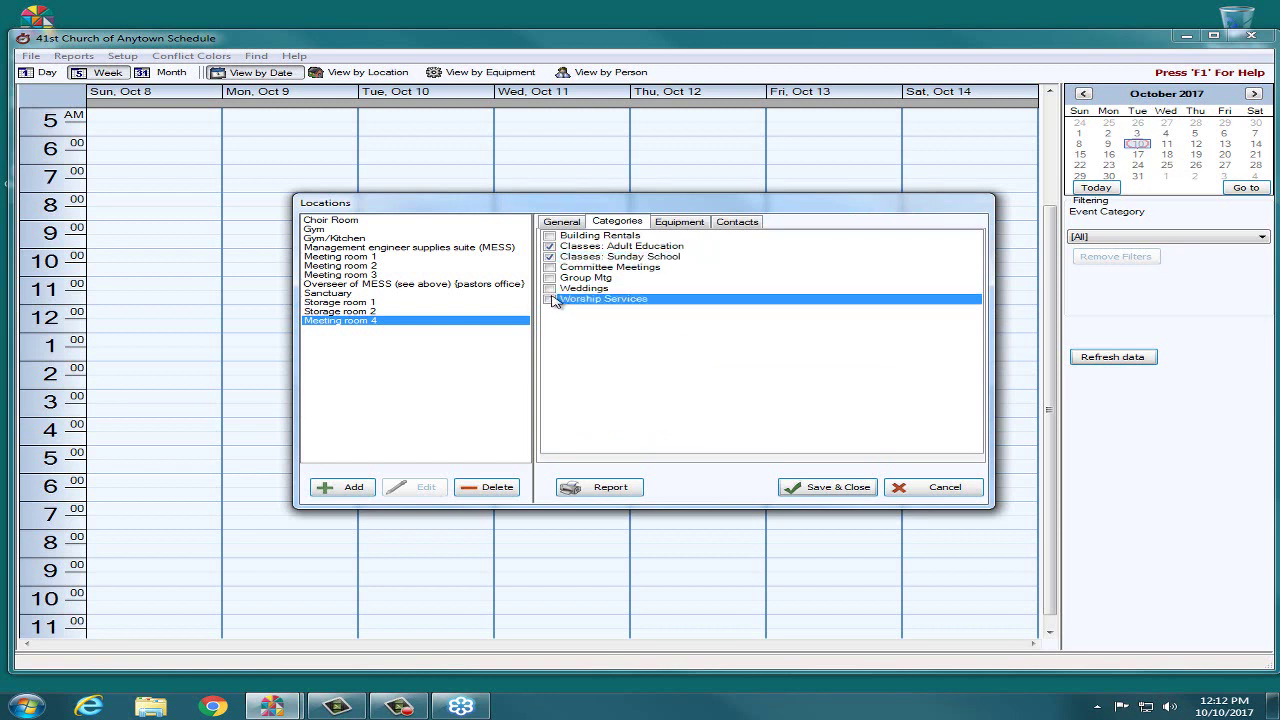
left_click(549, 278)
left_click(549, 267)
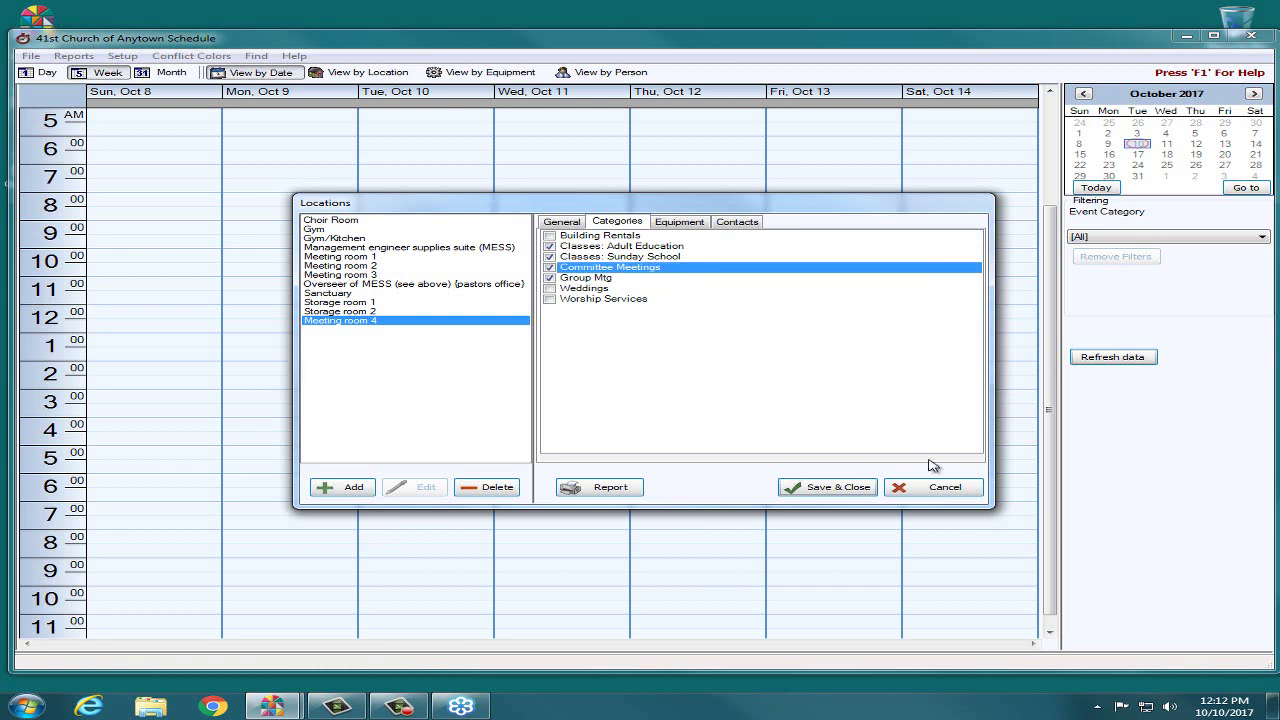
Step: Review the equipment and contacts assigned to Storage room 1 and save the location changes
left_click(680, 224)
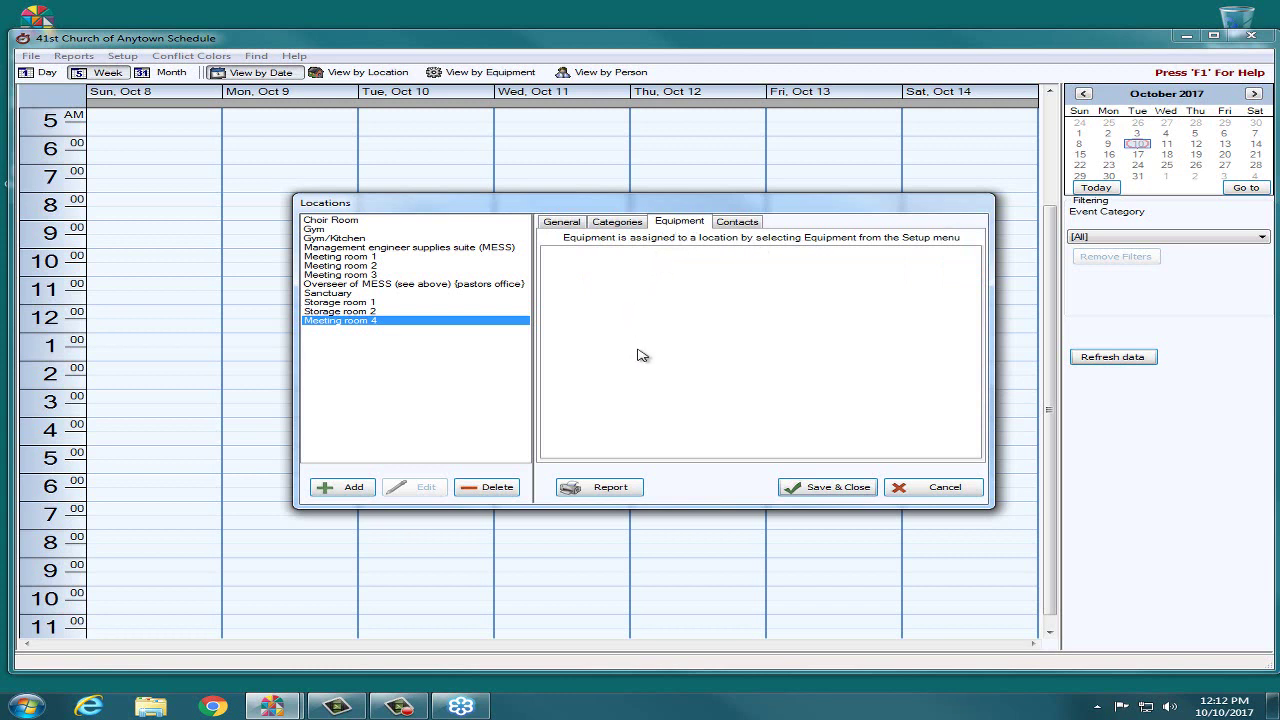
left_click(375, 303)
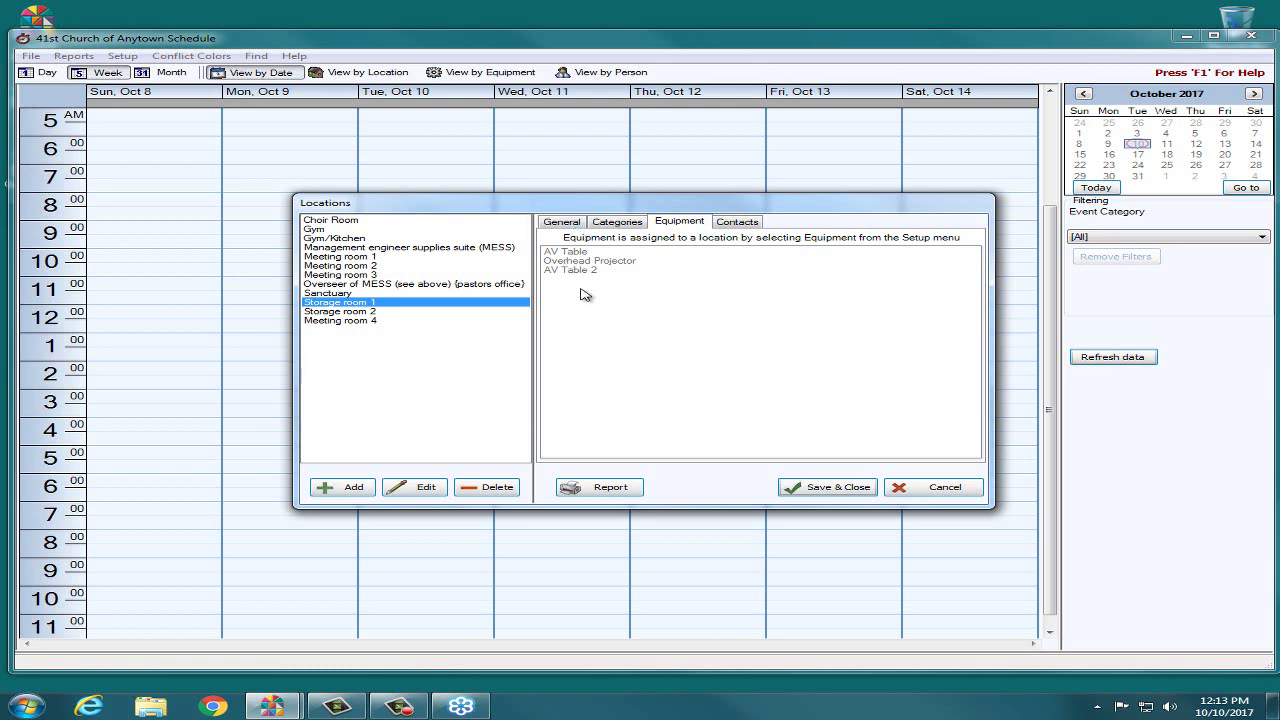
left_click(737, 222)
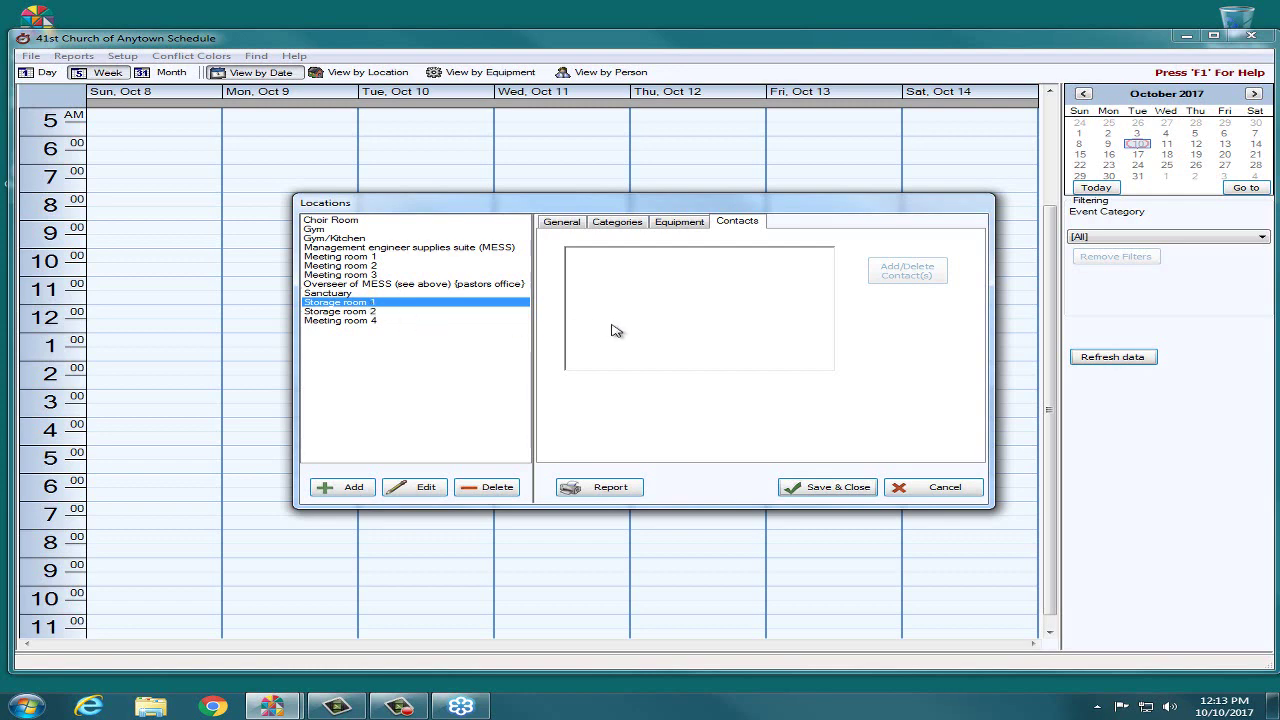
left_click(838, 489)
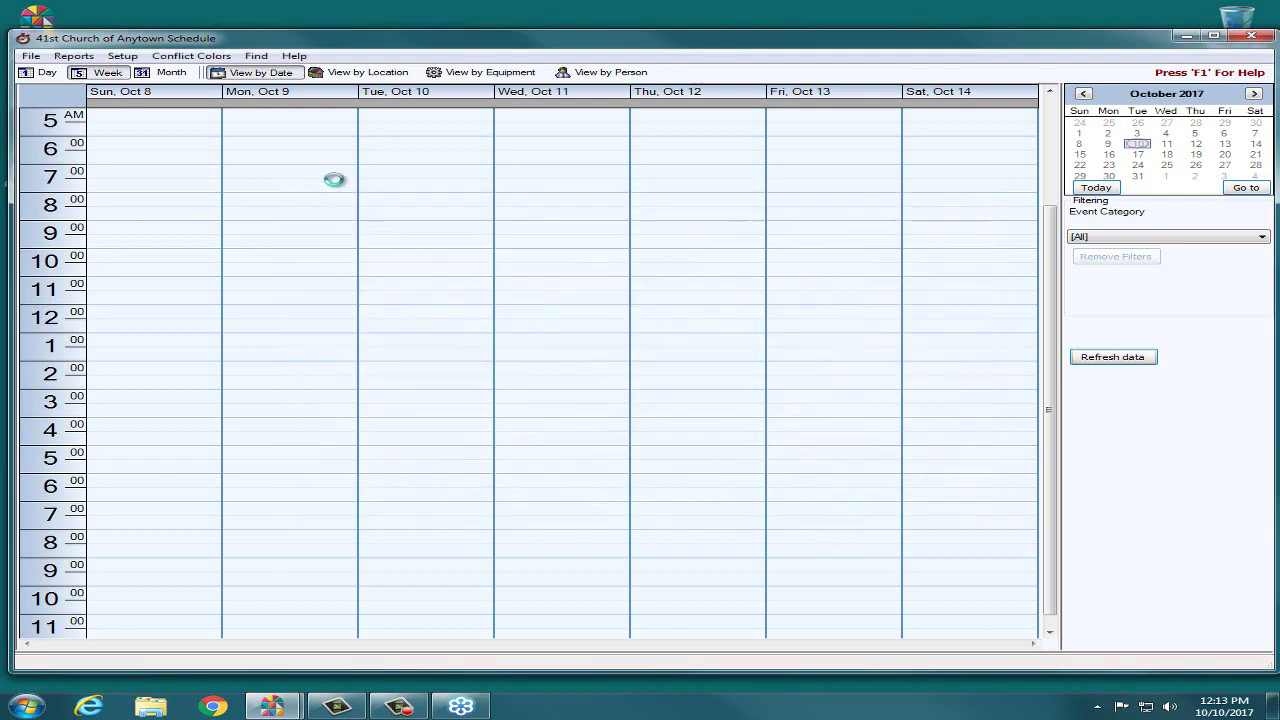
Step: Add a shaded area named Lunch Hour for Monday to Friday, running from 12:30 AM to 01:30 AM
left_click(122, 56)
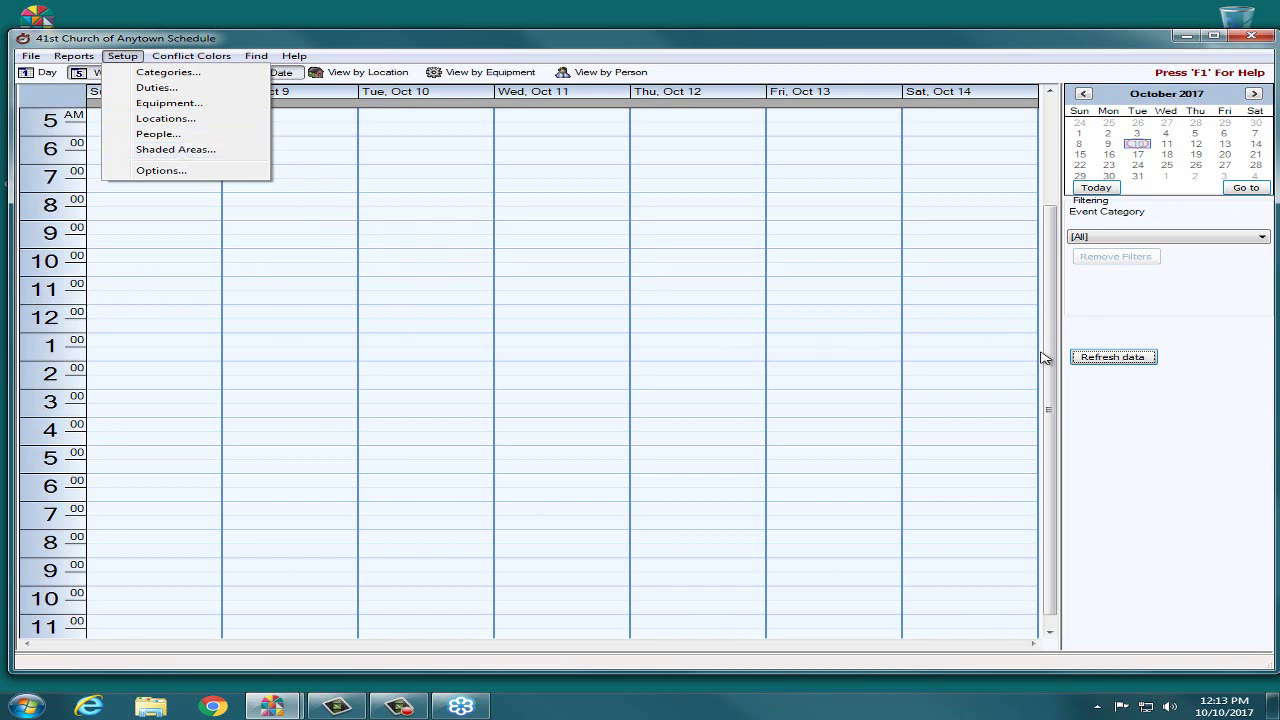
left_click(180, 152)
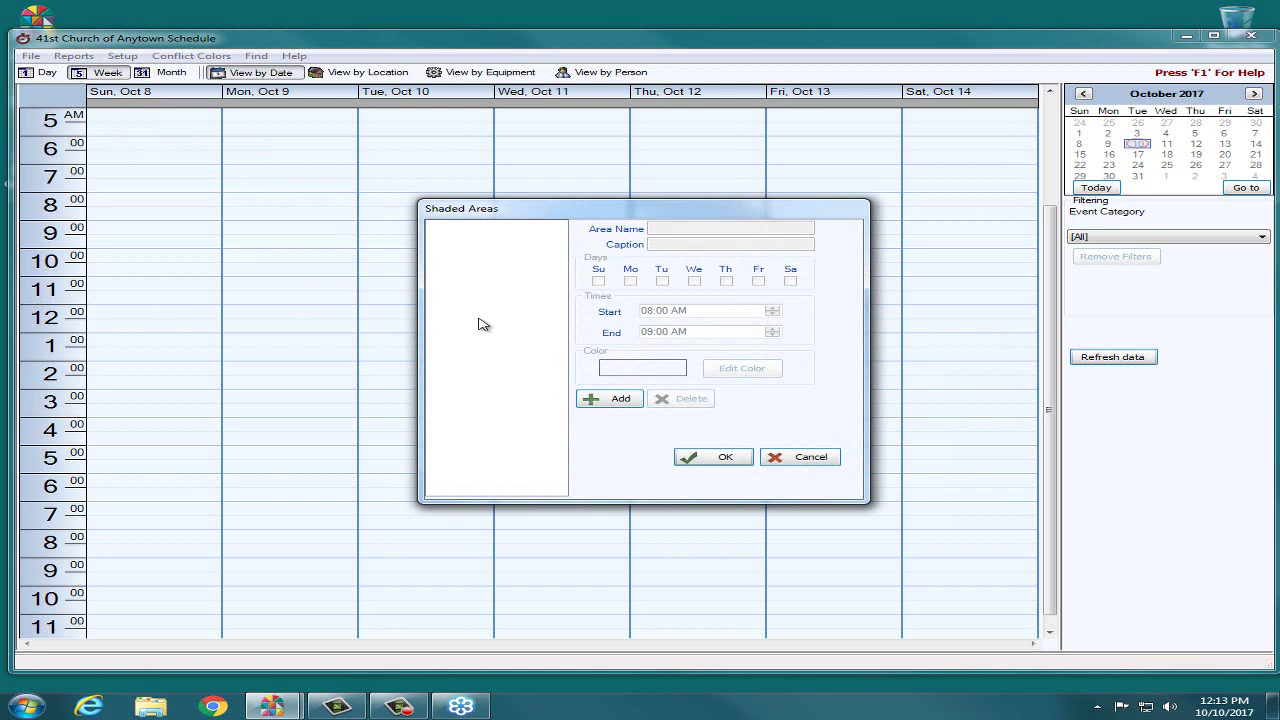
left_click(621, 400)
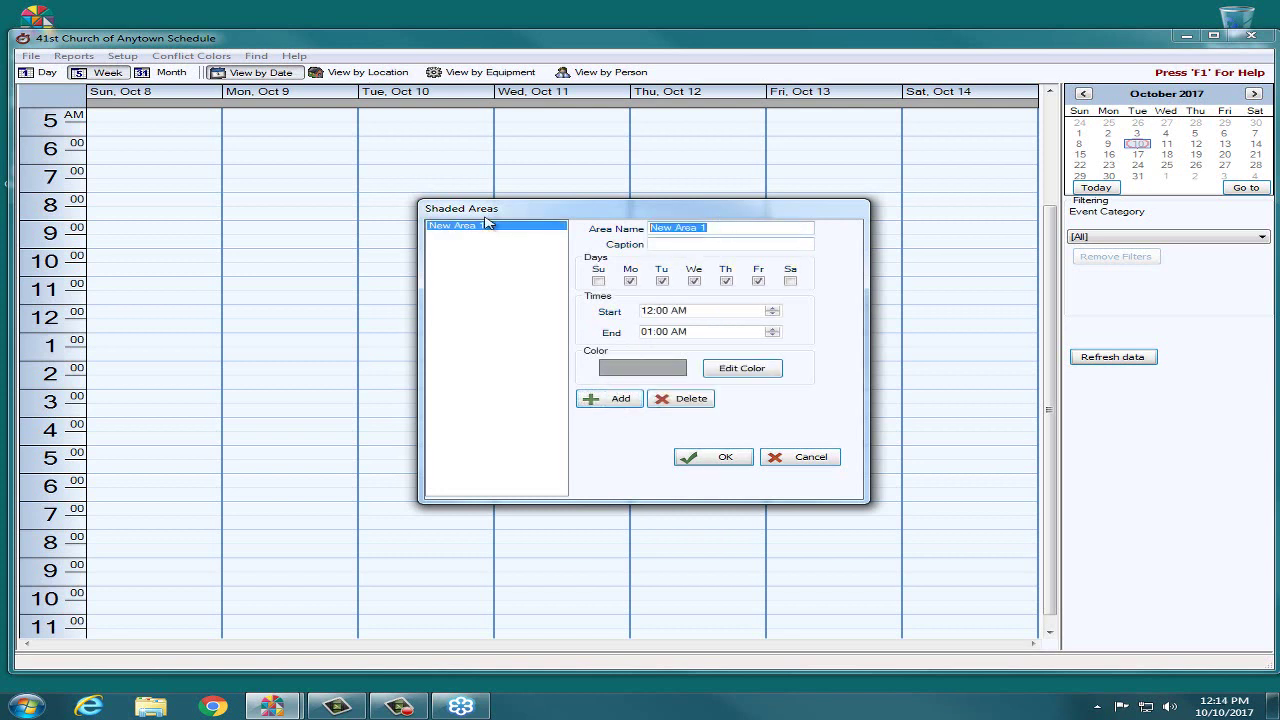
type("Lunch Hour")
left_click(776, 309)
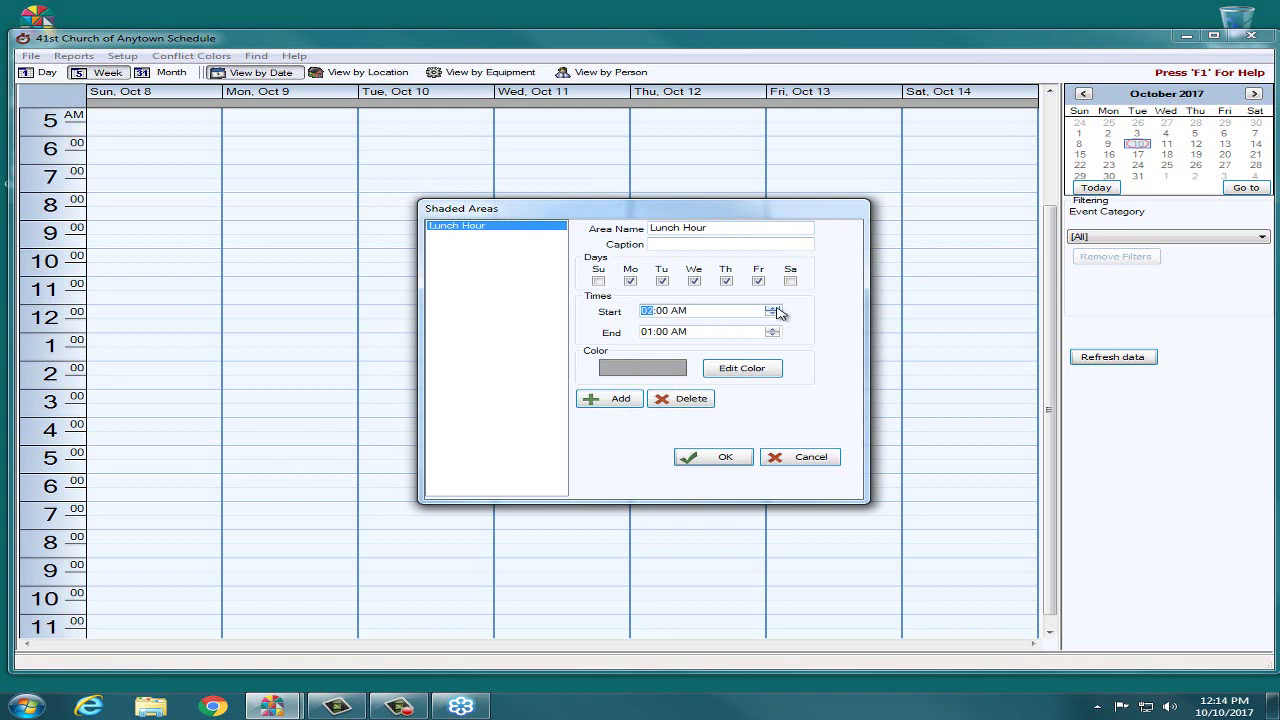
left_click(666, 316)
left_click(666, 333)
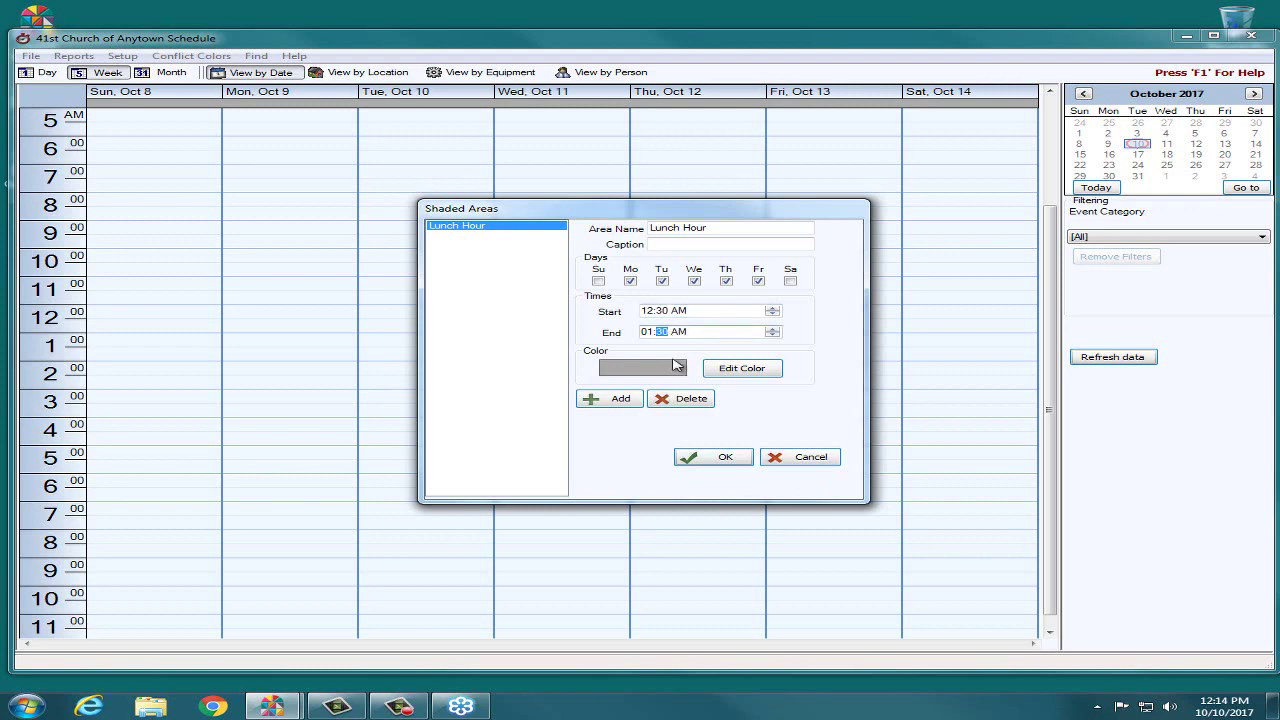
Step: Set the Lunch Hour area's shading color to the basic light green
left_click(740, 368)
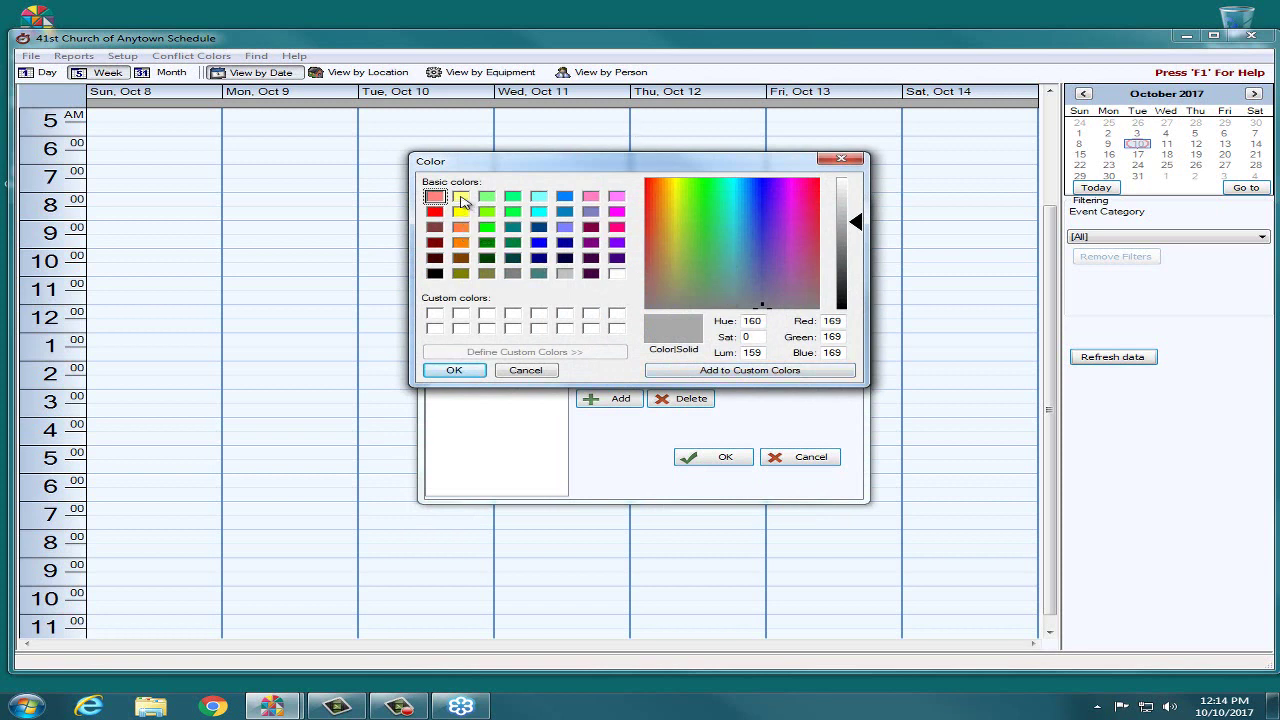
left_click(486, 197)
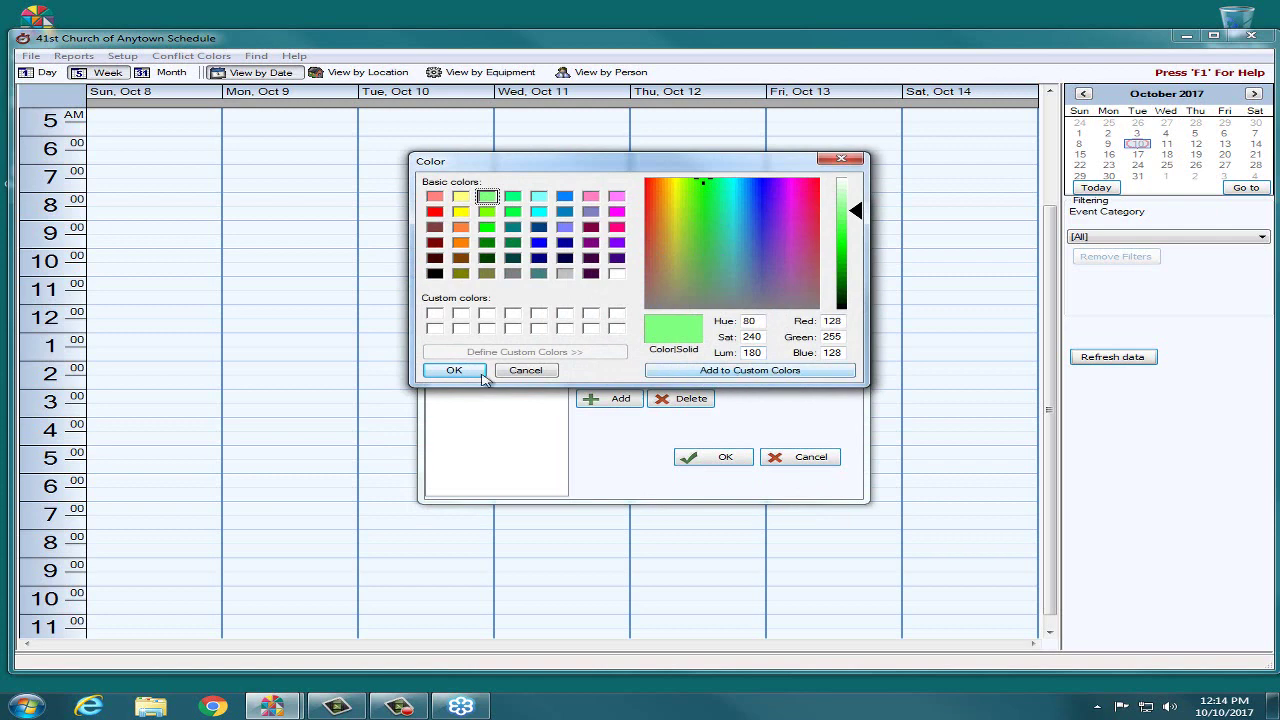
left_click(450, 368)
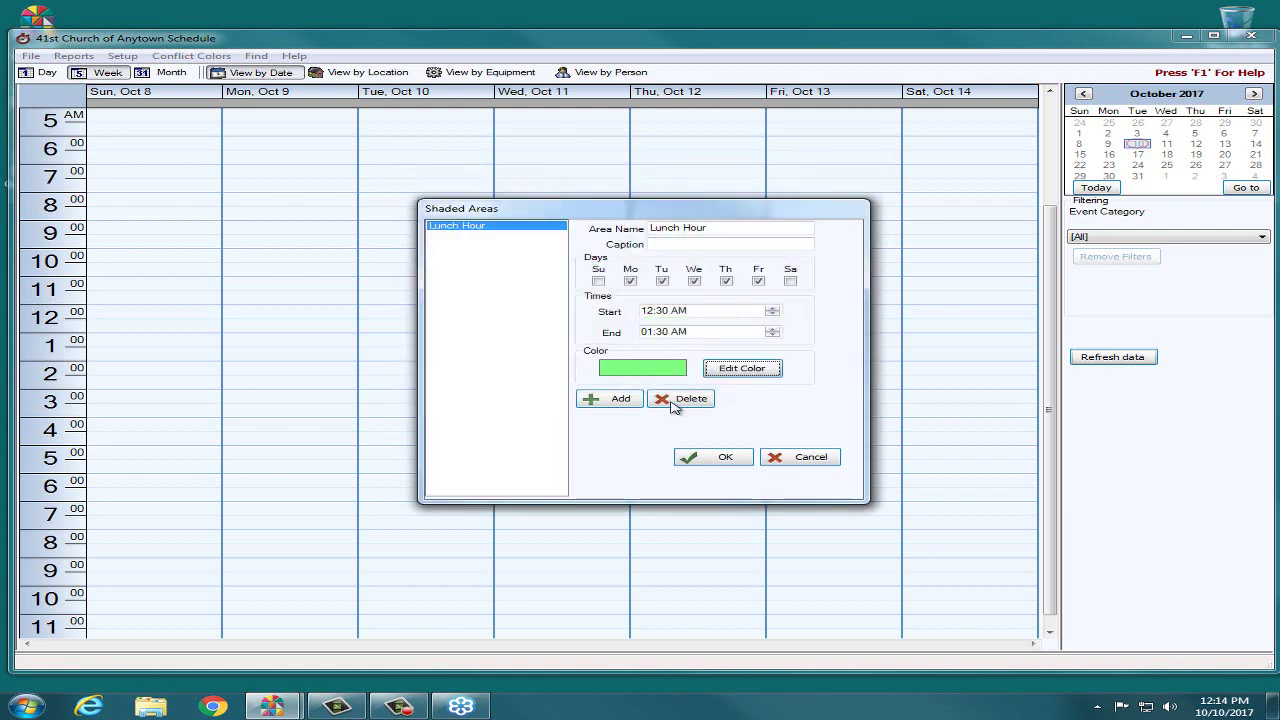
Step: Add a second shaded area, delete it again, and save the shaded areas
left_click(612, 399)
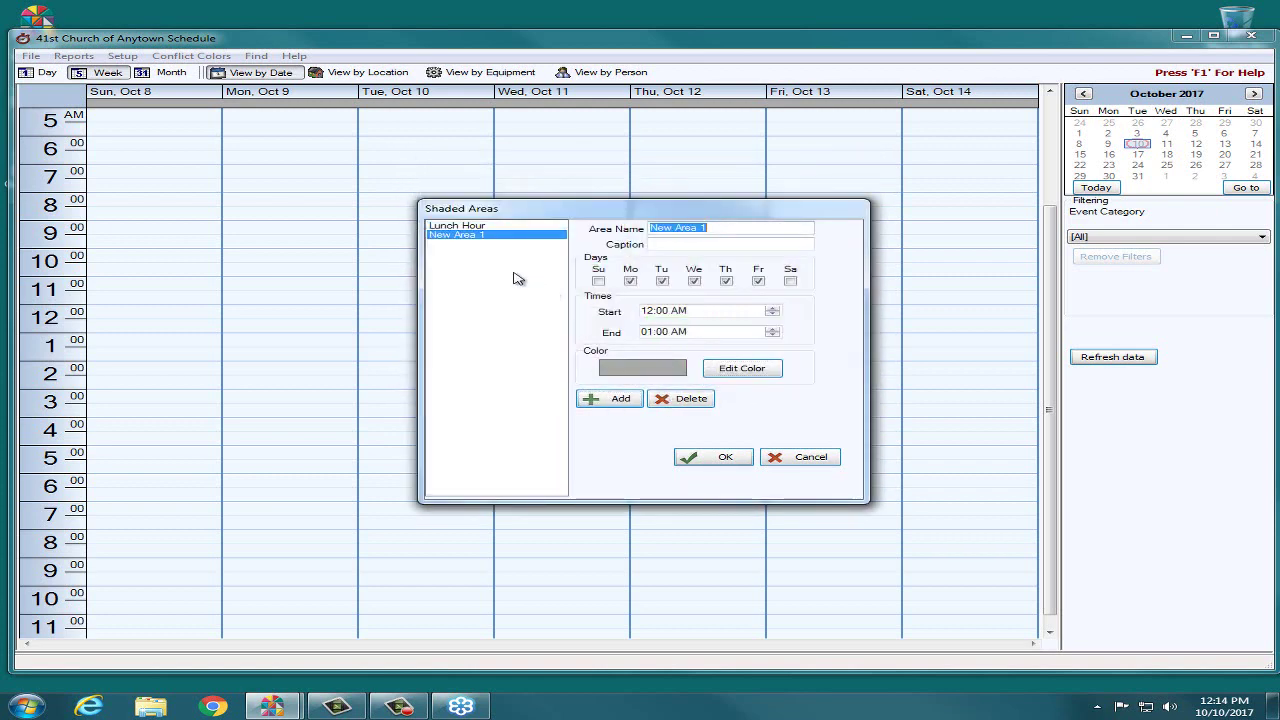
left_click(692, 403)
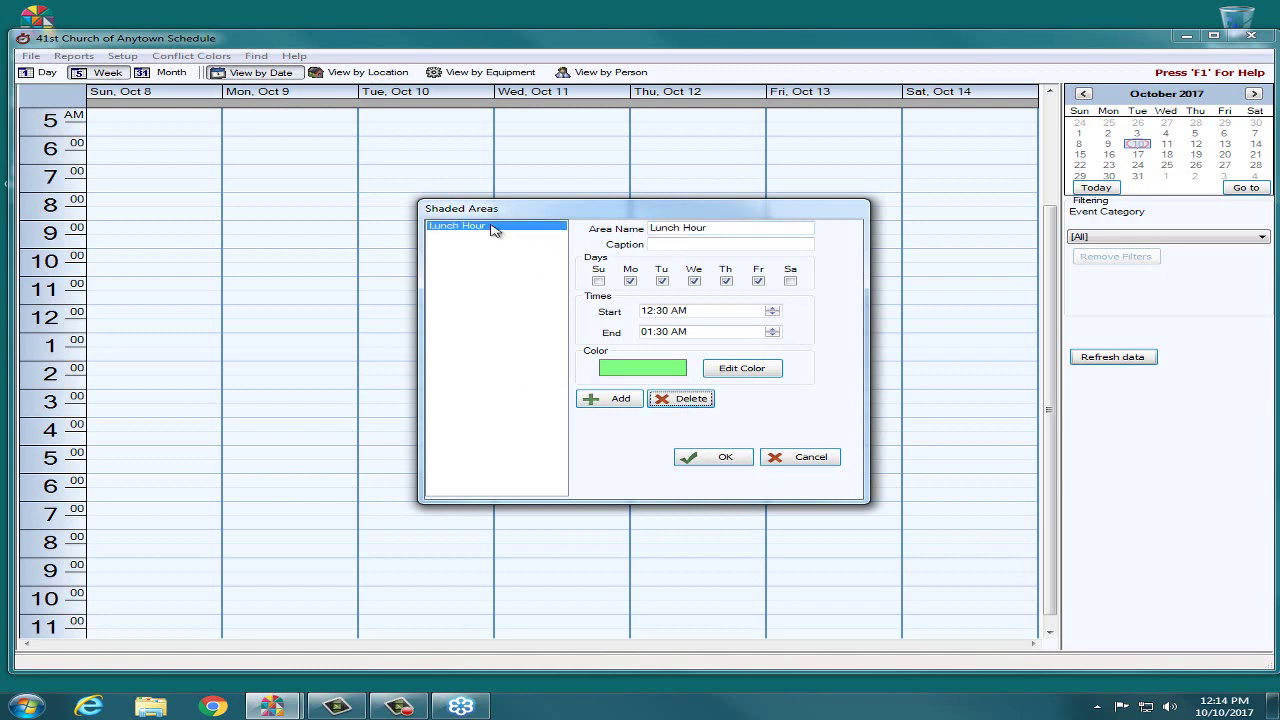
left_click(708, 456)
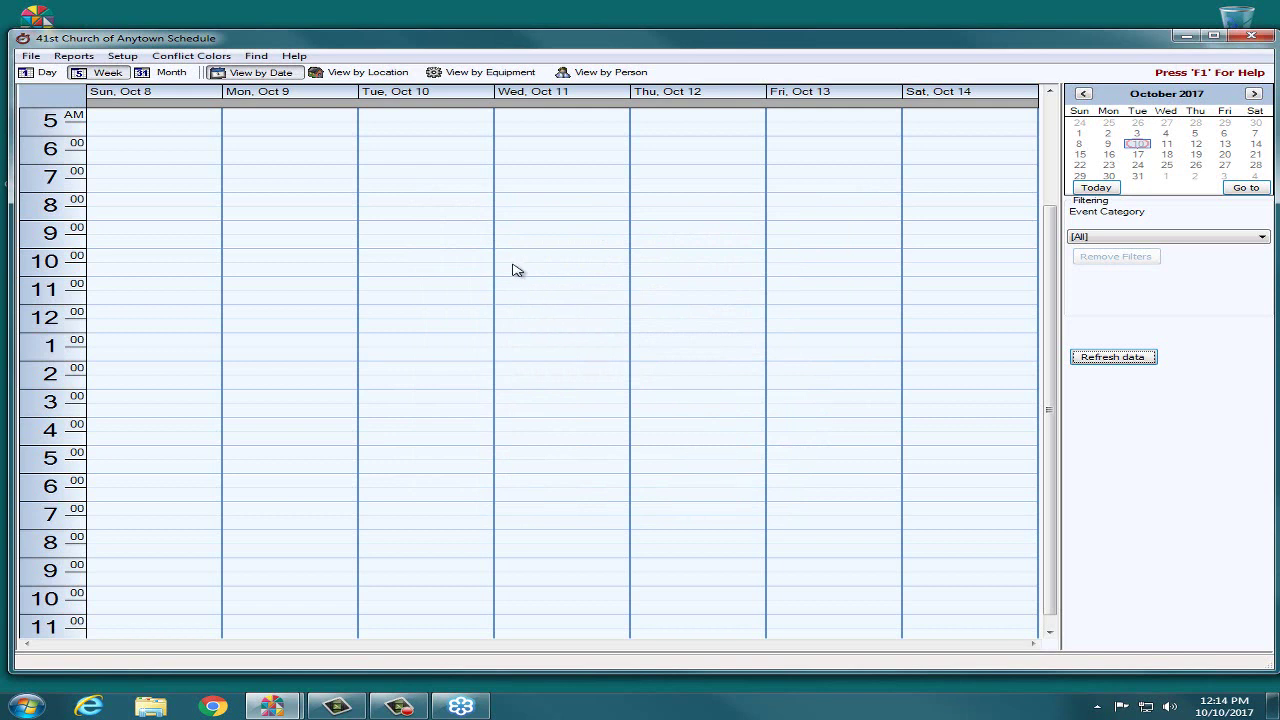
left_click_drag(514, 269, 534, 383)
left_click(533, 384)
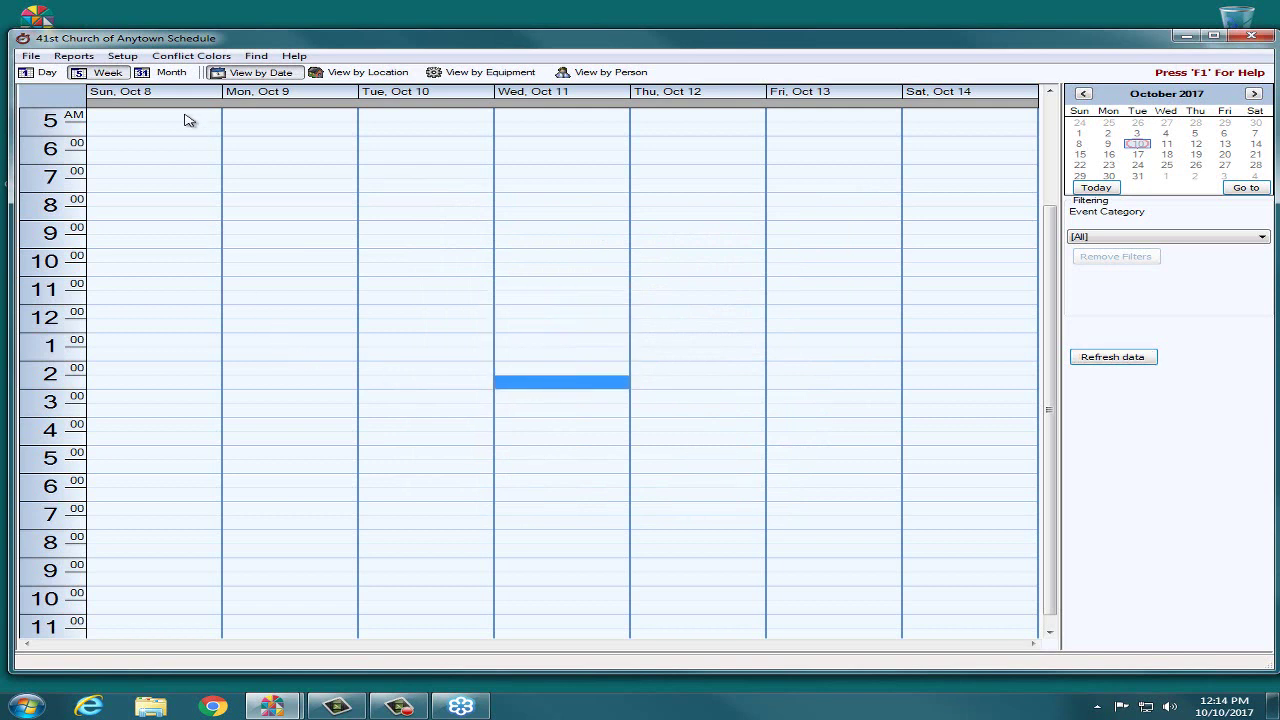
Step: Change the Lunch Hour shaded area's times to 12:30 PM through 01:30 PM and save it
left_click(122, 56)
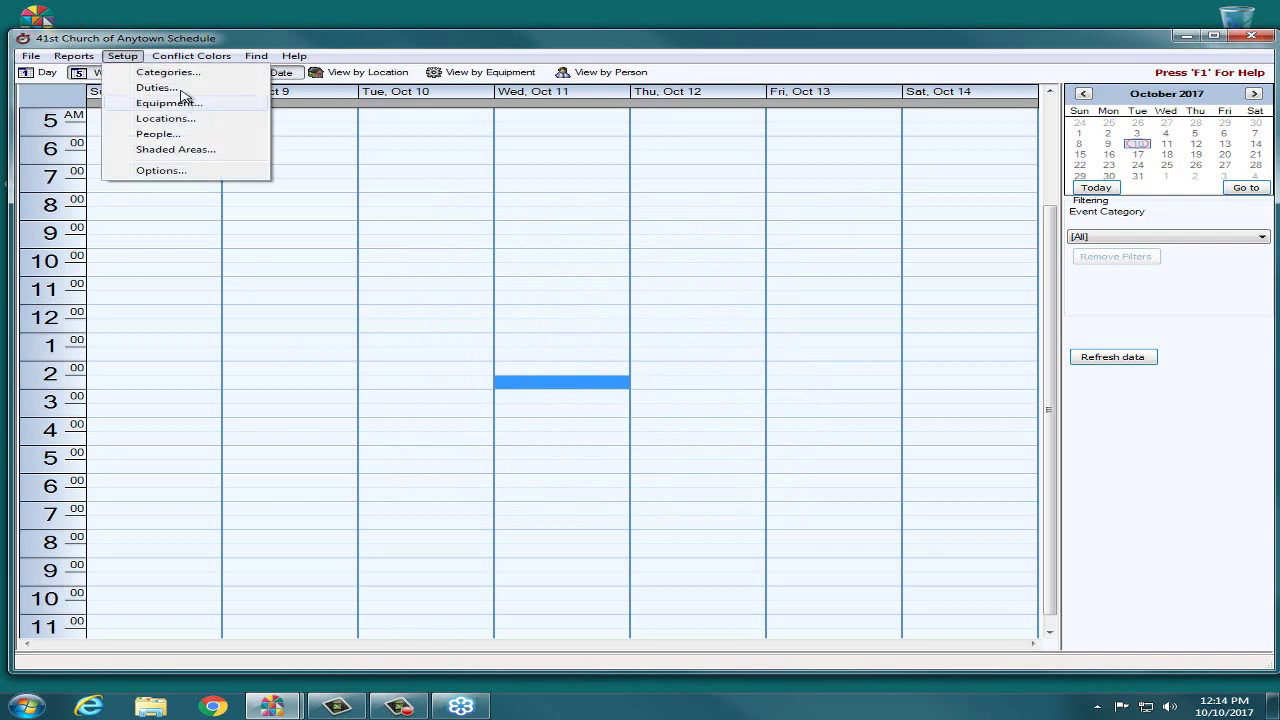
left_click(176, 150)
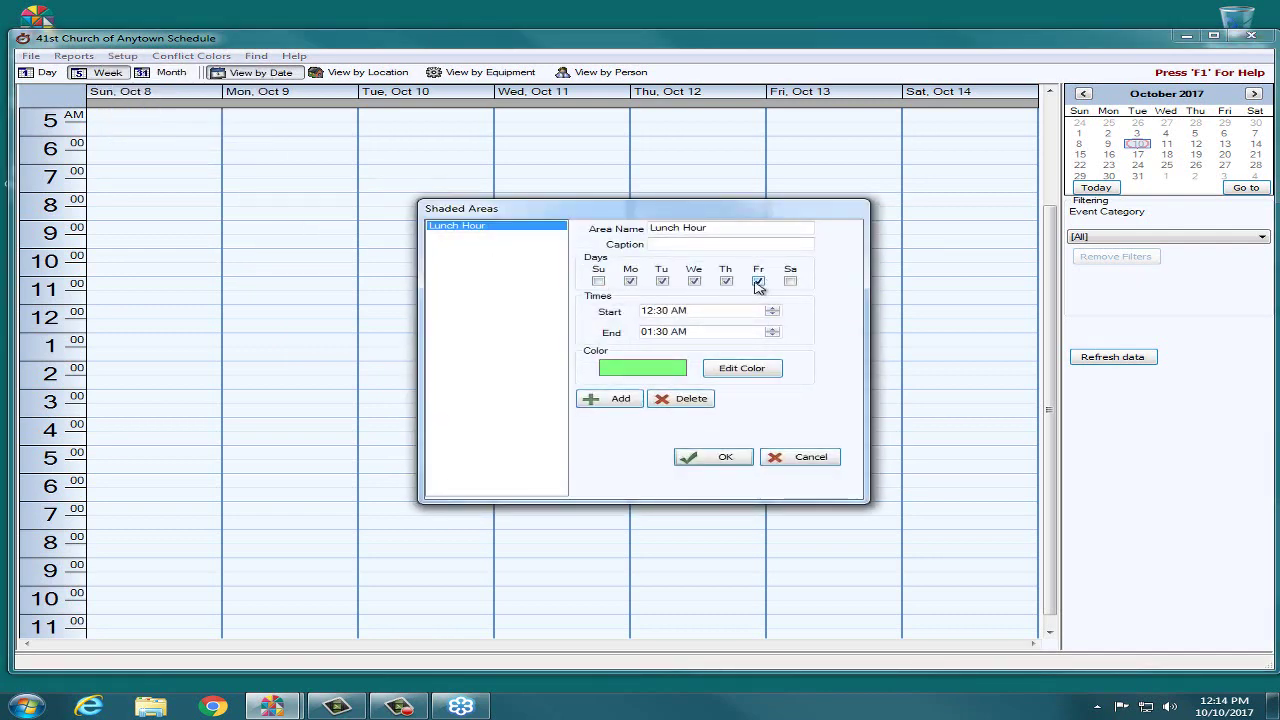
left_click(686, 314)
left_click(773, 308)
left_click(686, 333)
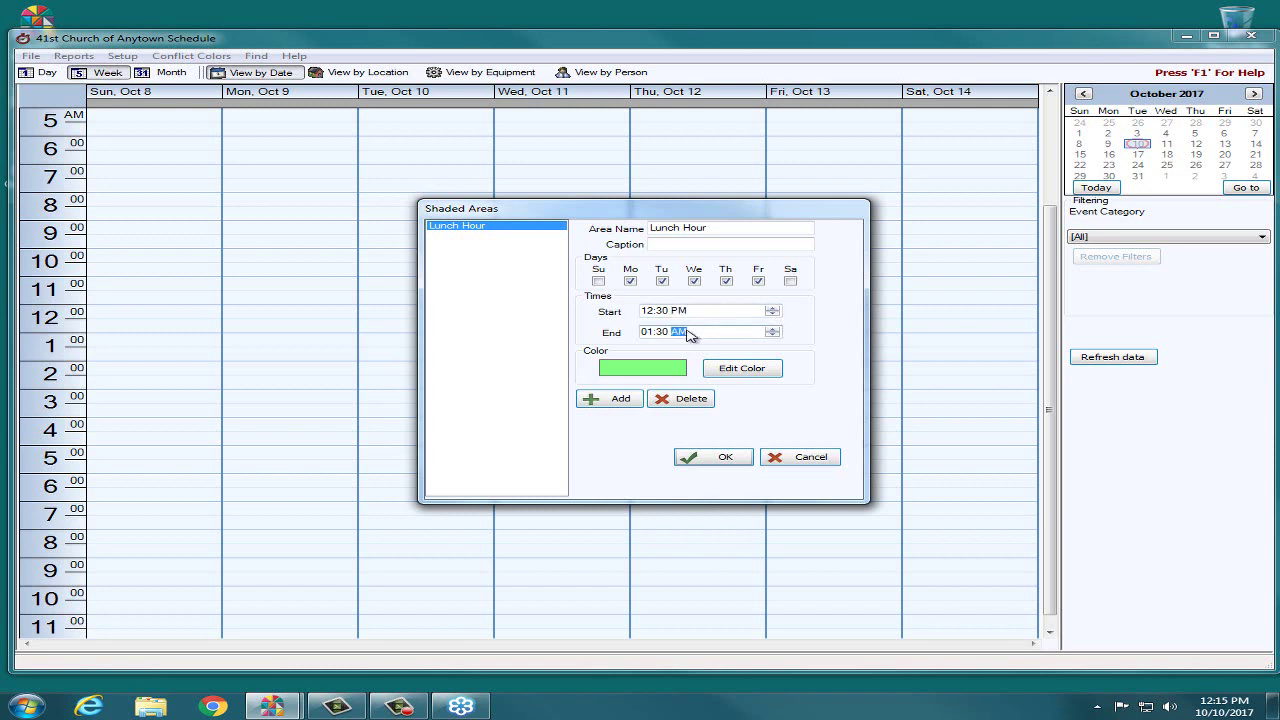
left_click(772, 329)
left_click(722, 459)
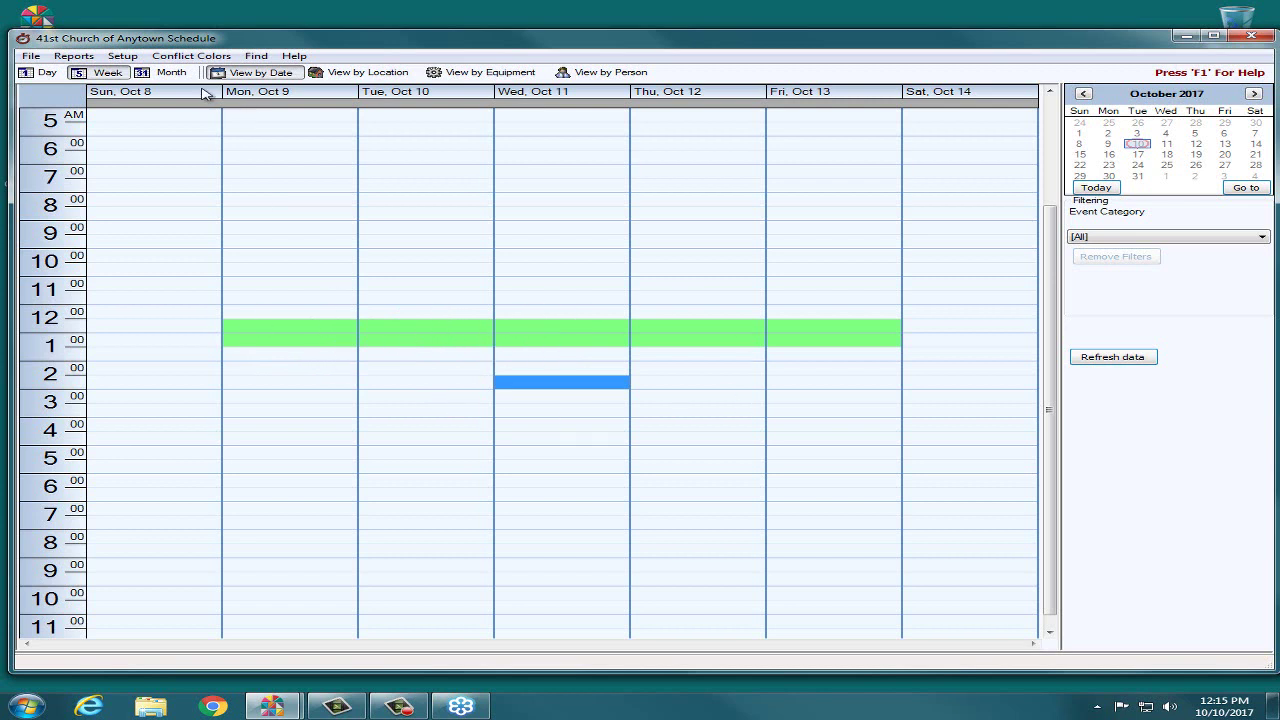
Step: Give the Lunch Hour shaded area the caption "Lunch" and save it
left_click(122, 56)
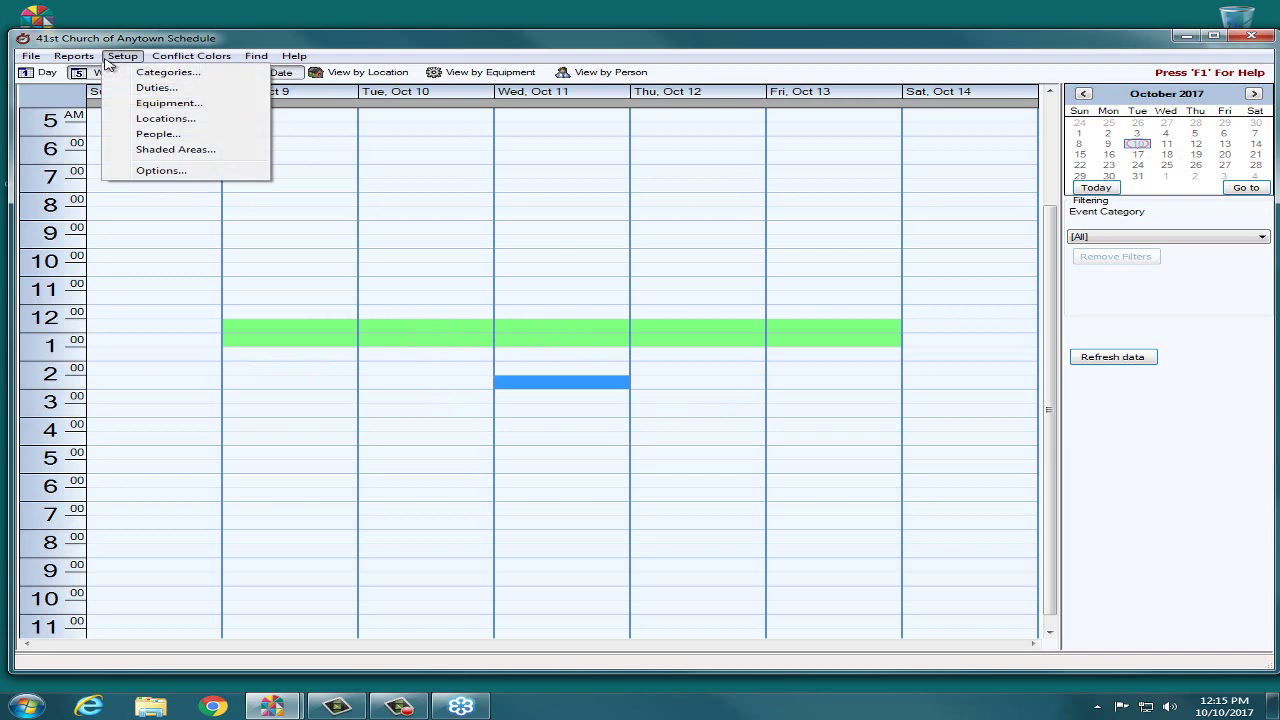
left_click(153, 150)
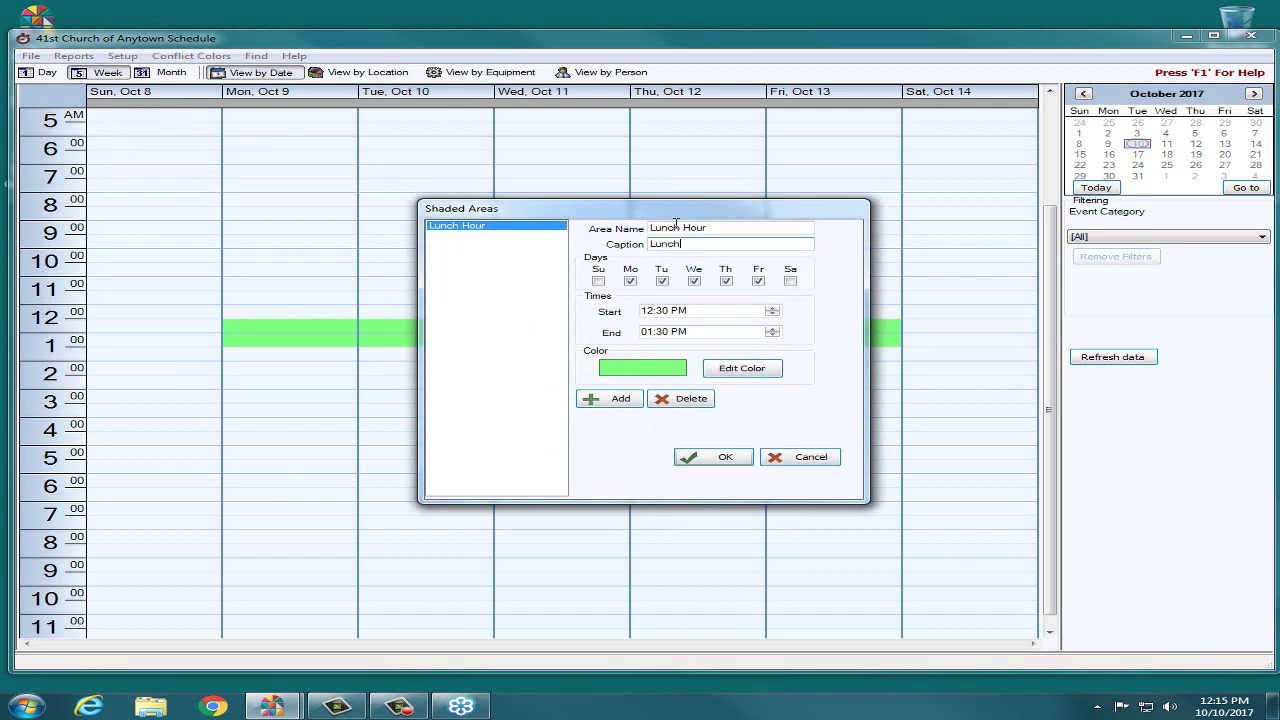
left_click(704, 459)
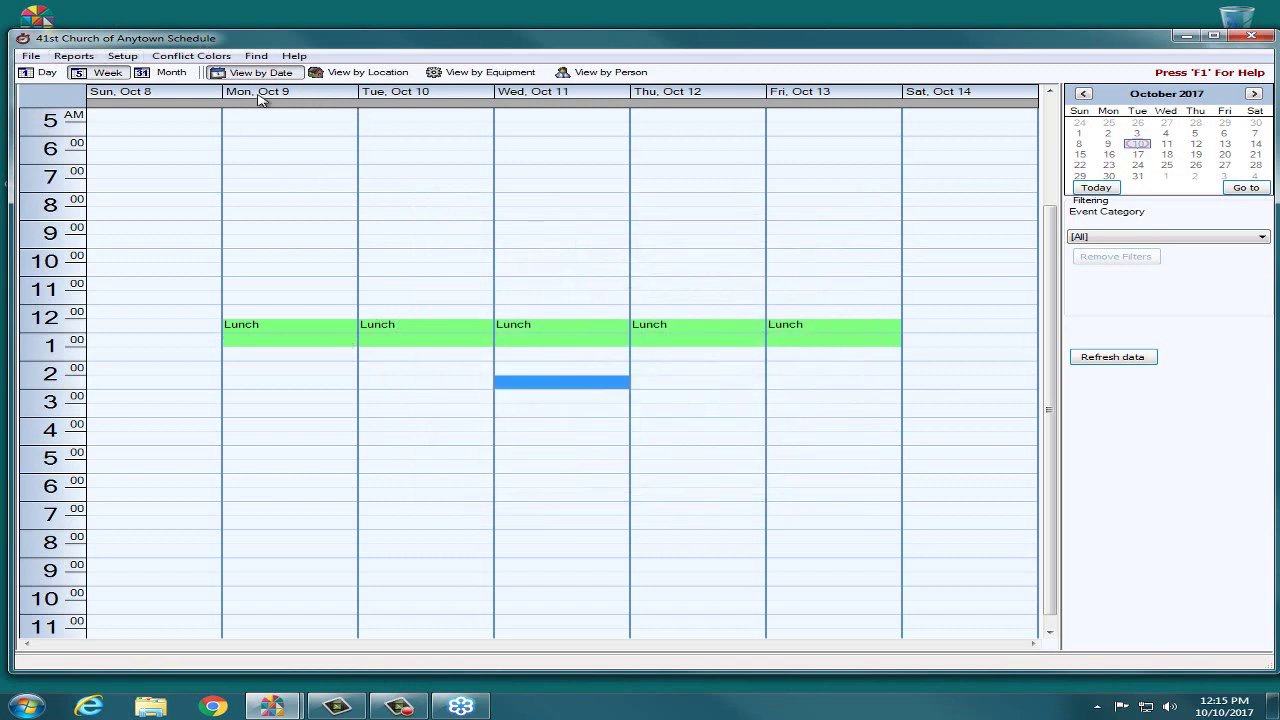
Step: Add a new shaded area named "Coffee break" with the caption "Coffee"
left_click(134, 60)
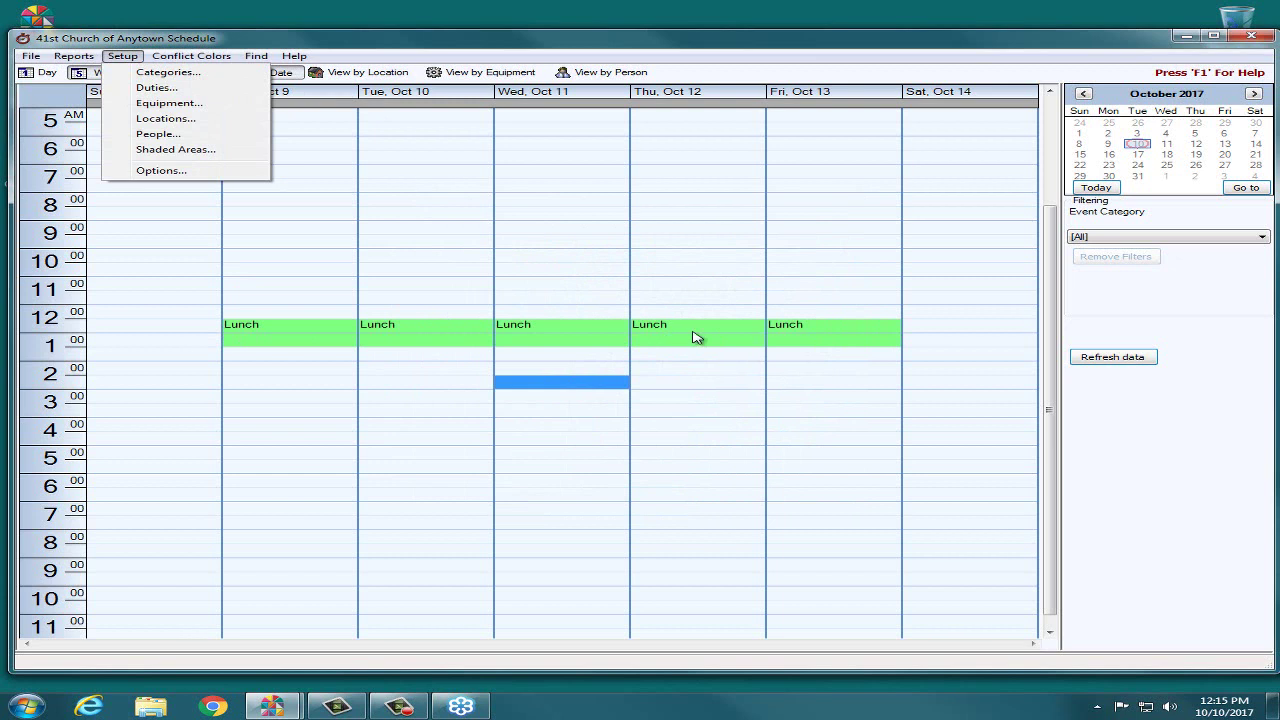
left_click(182, 150)
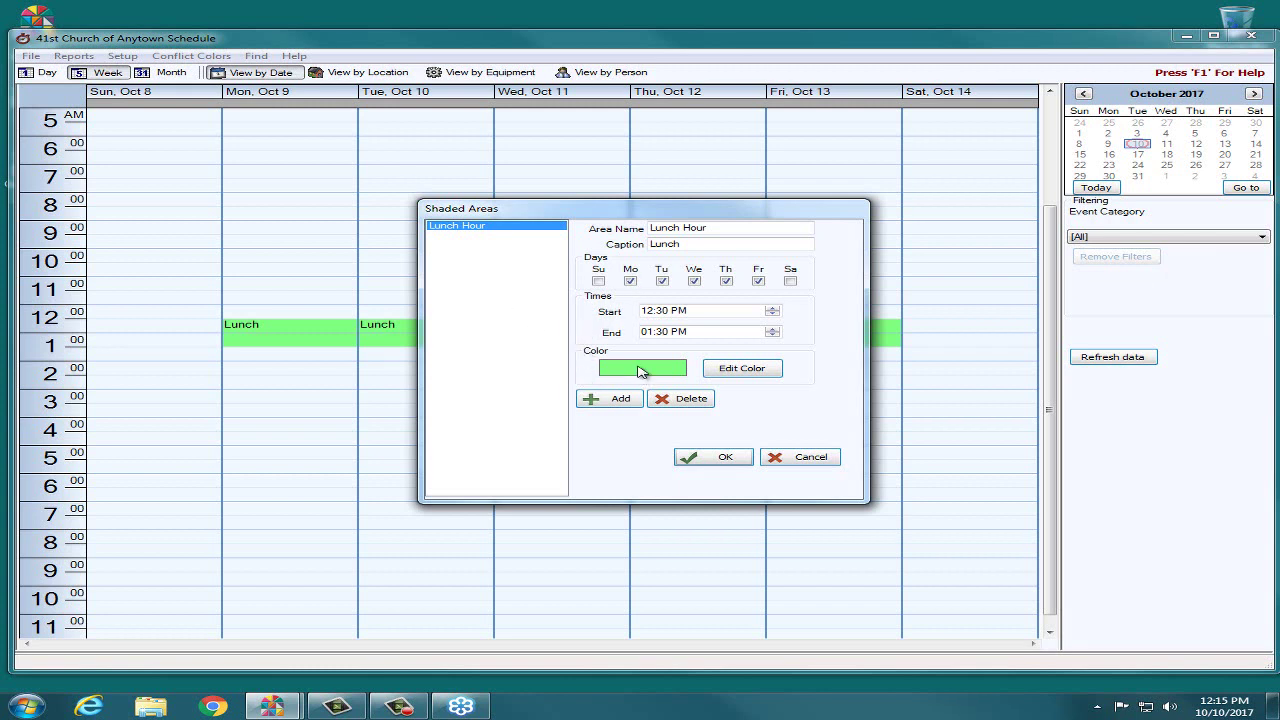
left_click(617, 400)
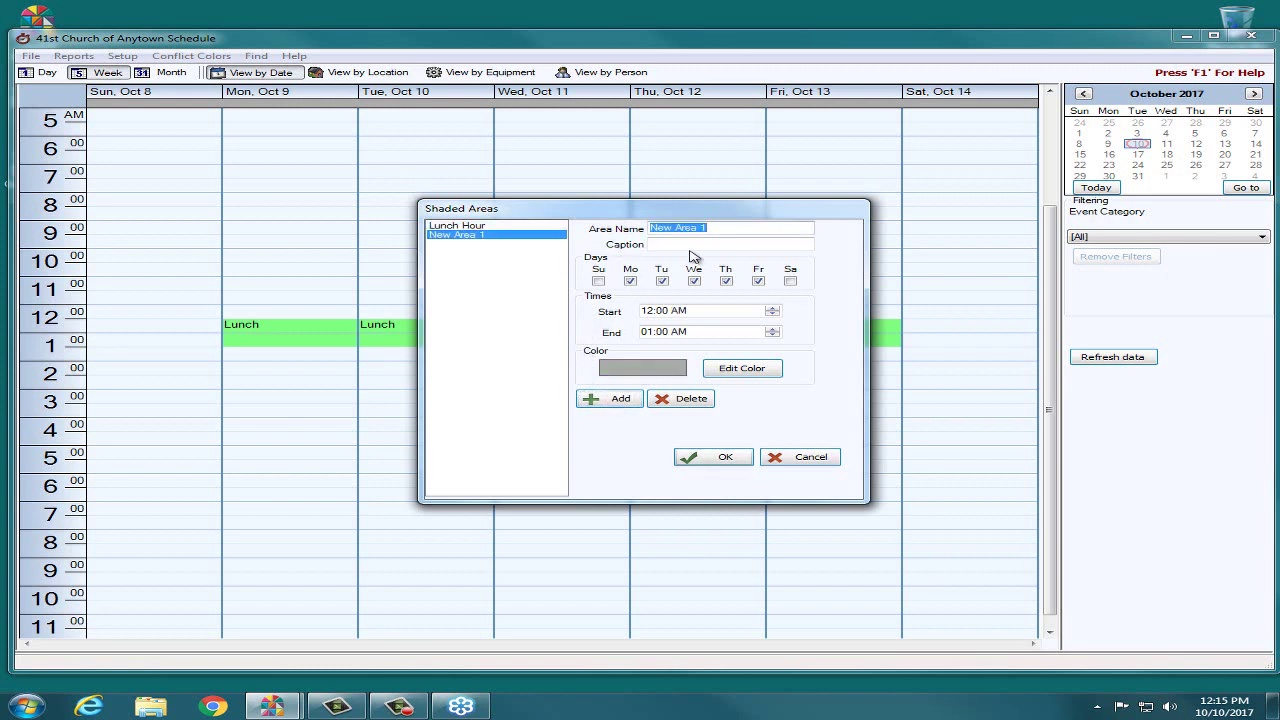
type("Cof")
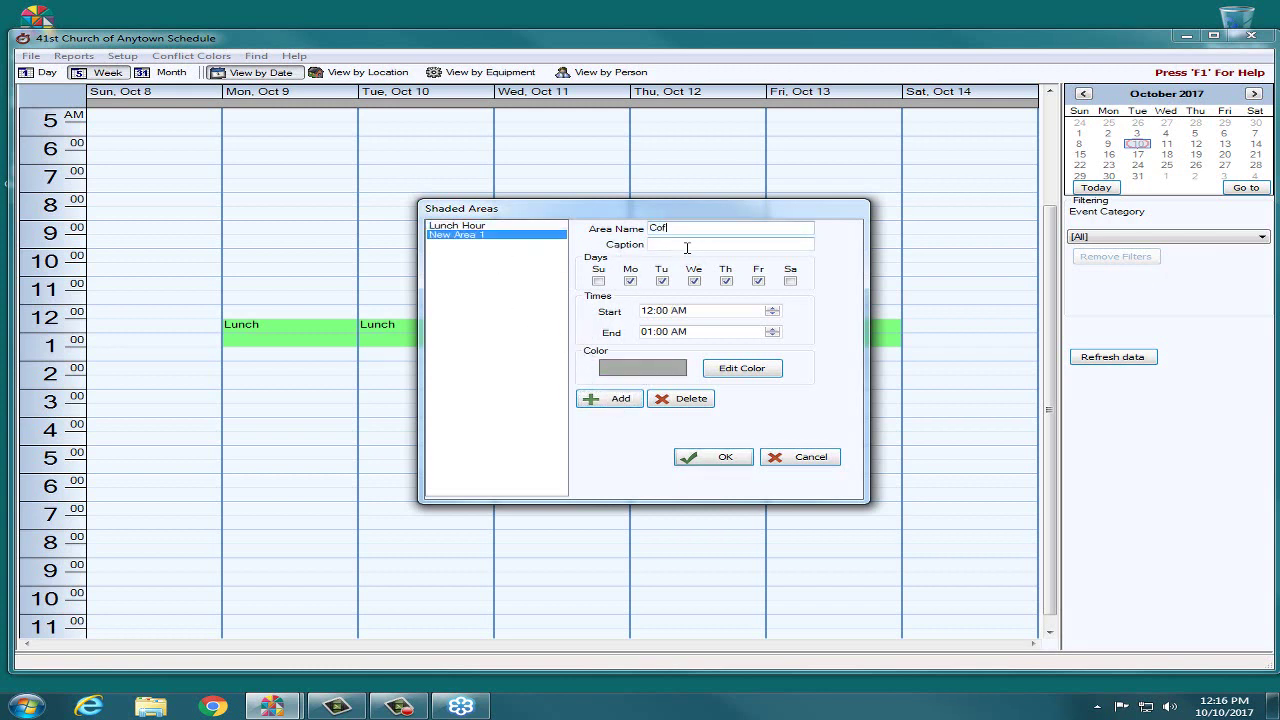
type("fee break")
left_click(687, 245)
type("Coffee")
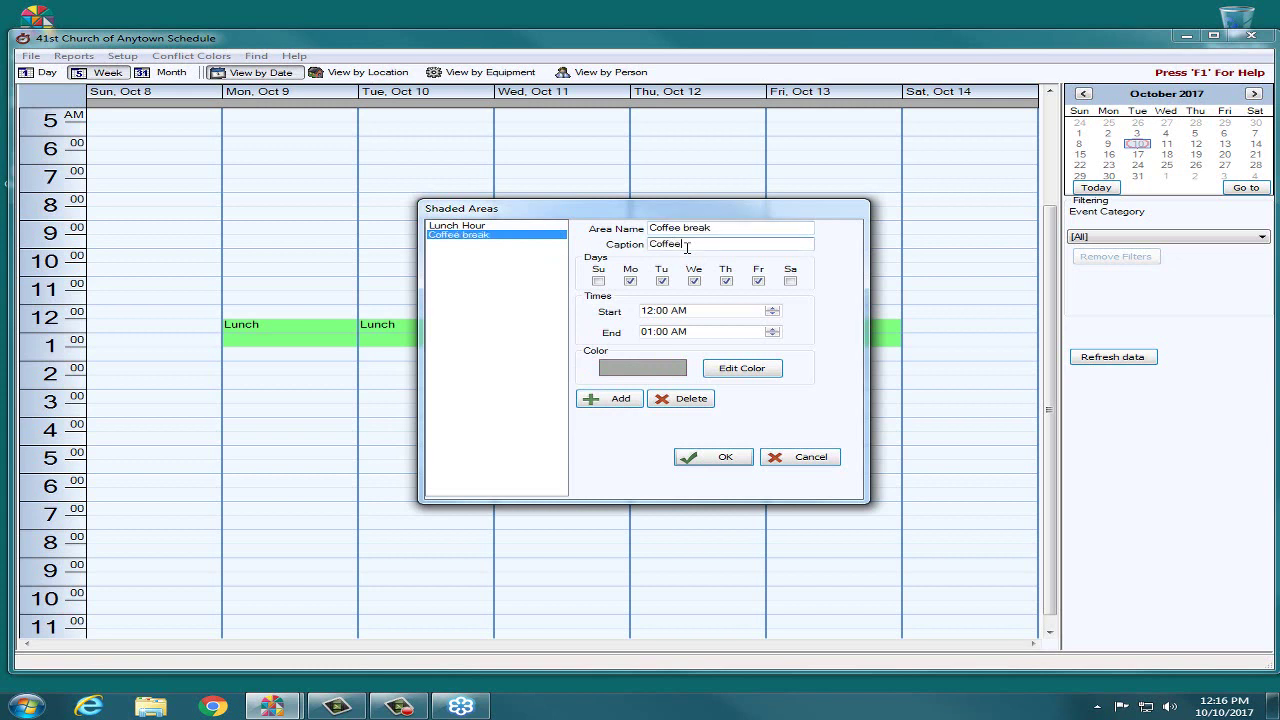
Step: Set the Coffee break area's start time to 10:00 AM and its end time to 10:30 AM
left_click(773, 314)
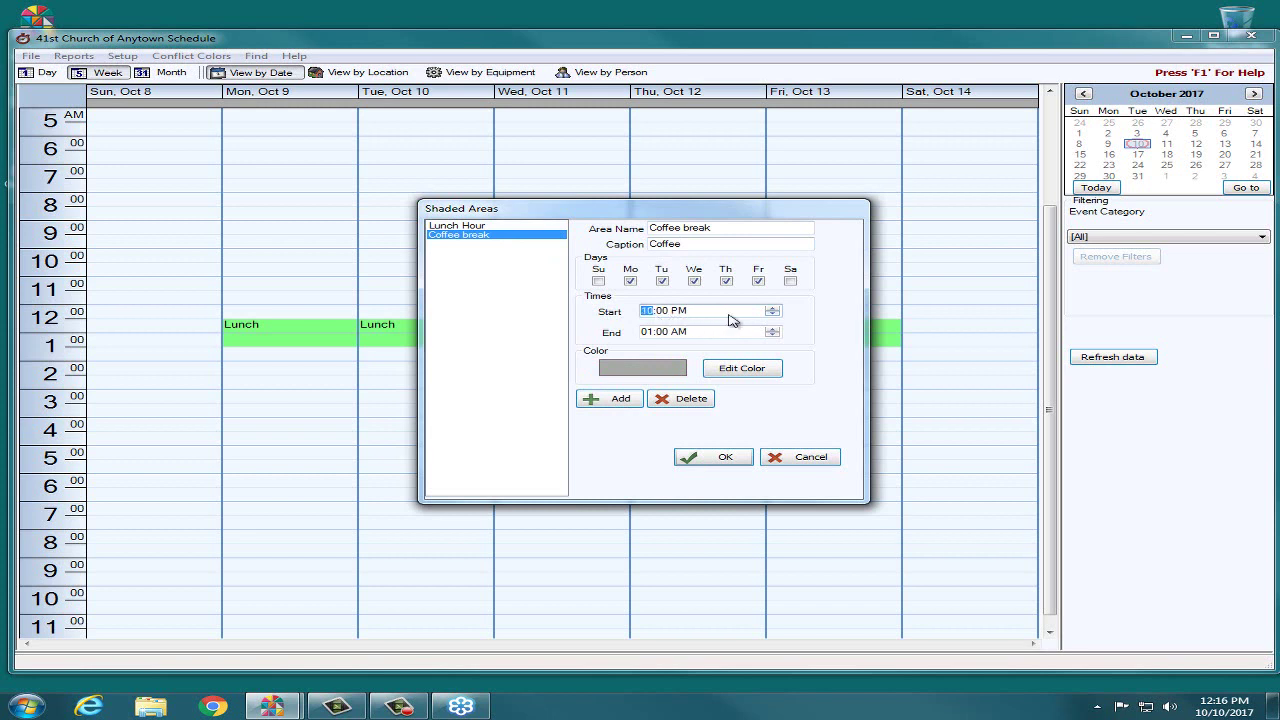
left_click(684, 312)
left_click(776, 314)
left_click(648, 333)
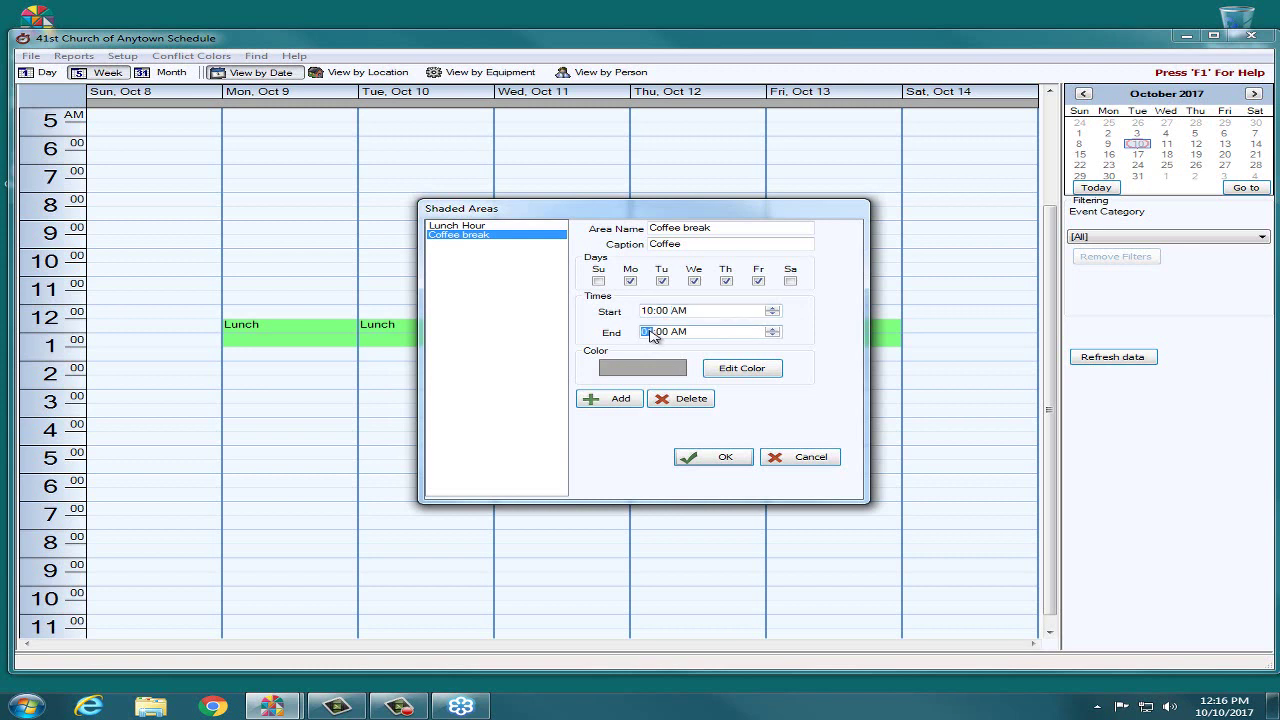
left_click(660, 332)
type("30")
Step: Set the Coffee break area's shading to the basic pink (255, 128, 192) and save the shaded areas
left_click(742, 368)
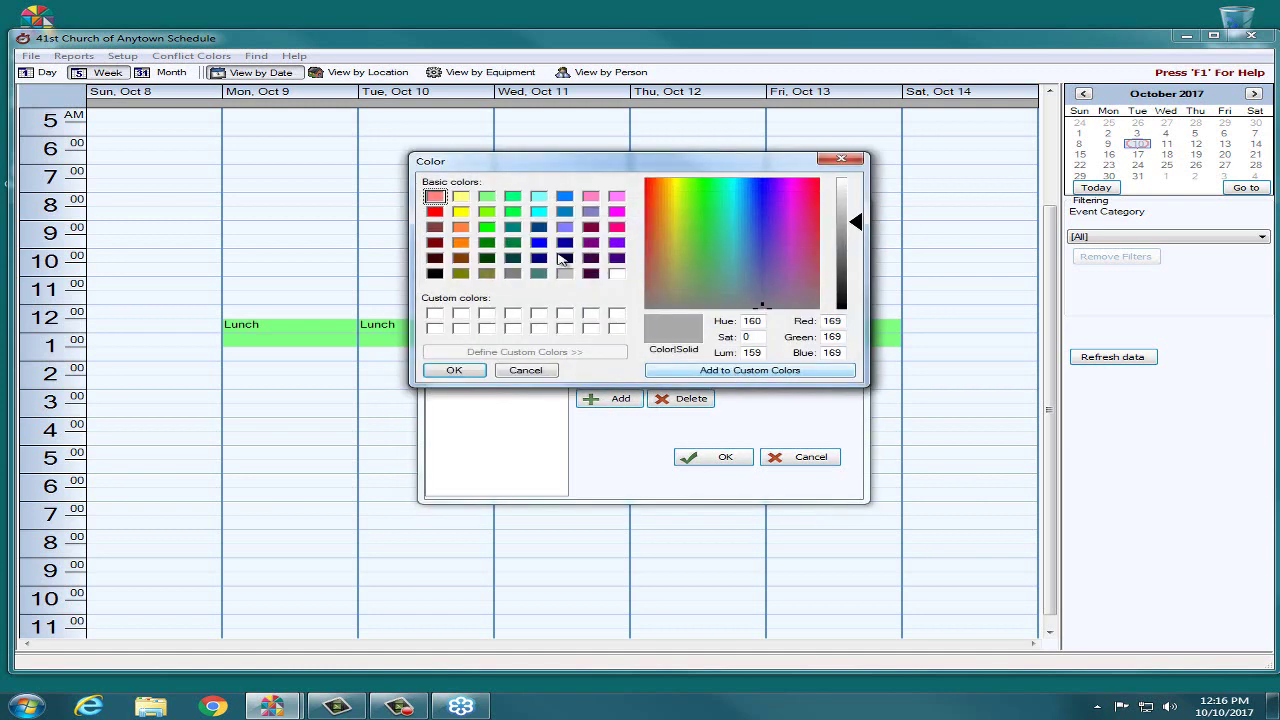
left_click(590, 196)
left_click(450, 371)
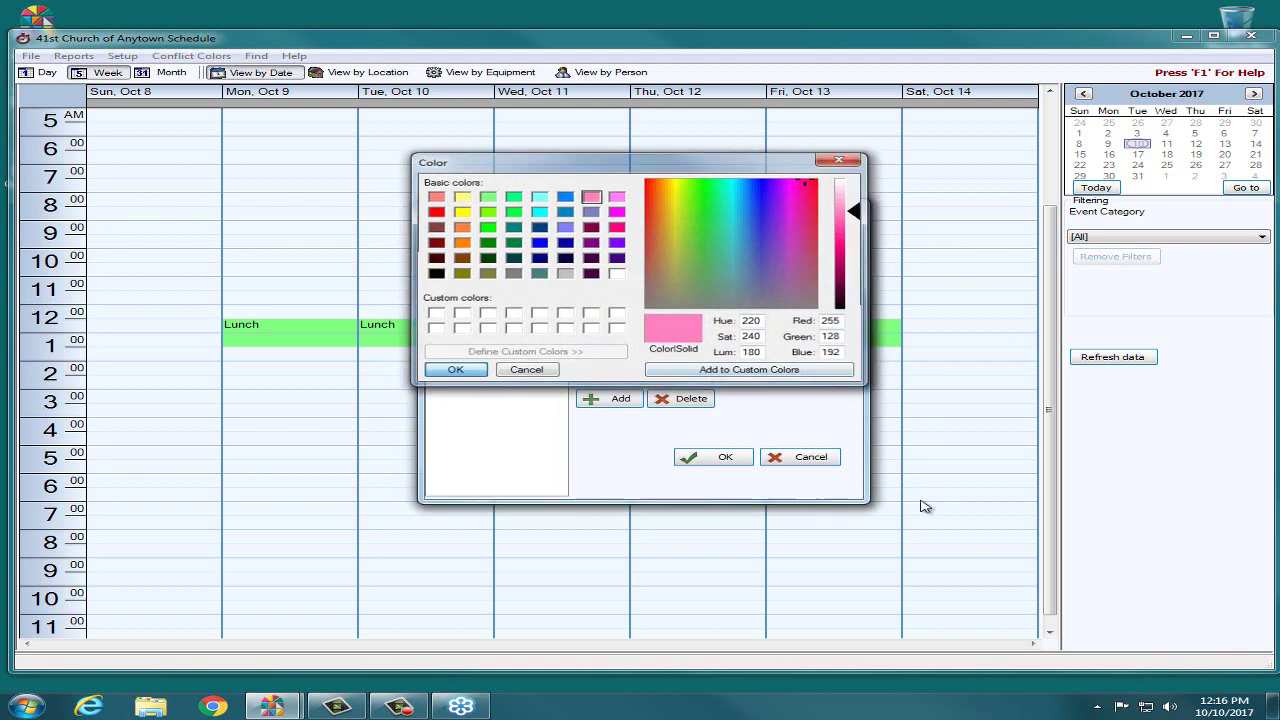
key("Return")
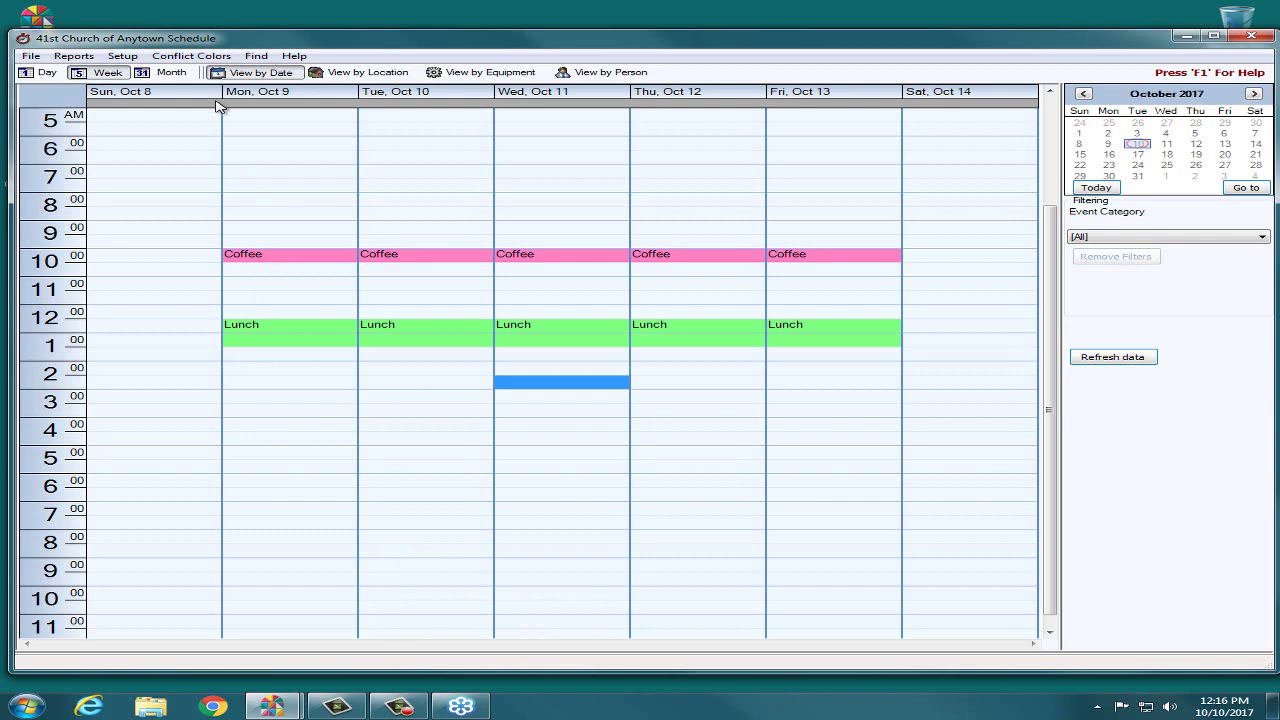
Step: Review the scheduler's general options for starting view, start time and event duration, and accept them
left_click(122, 56)
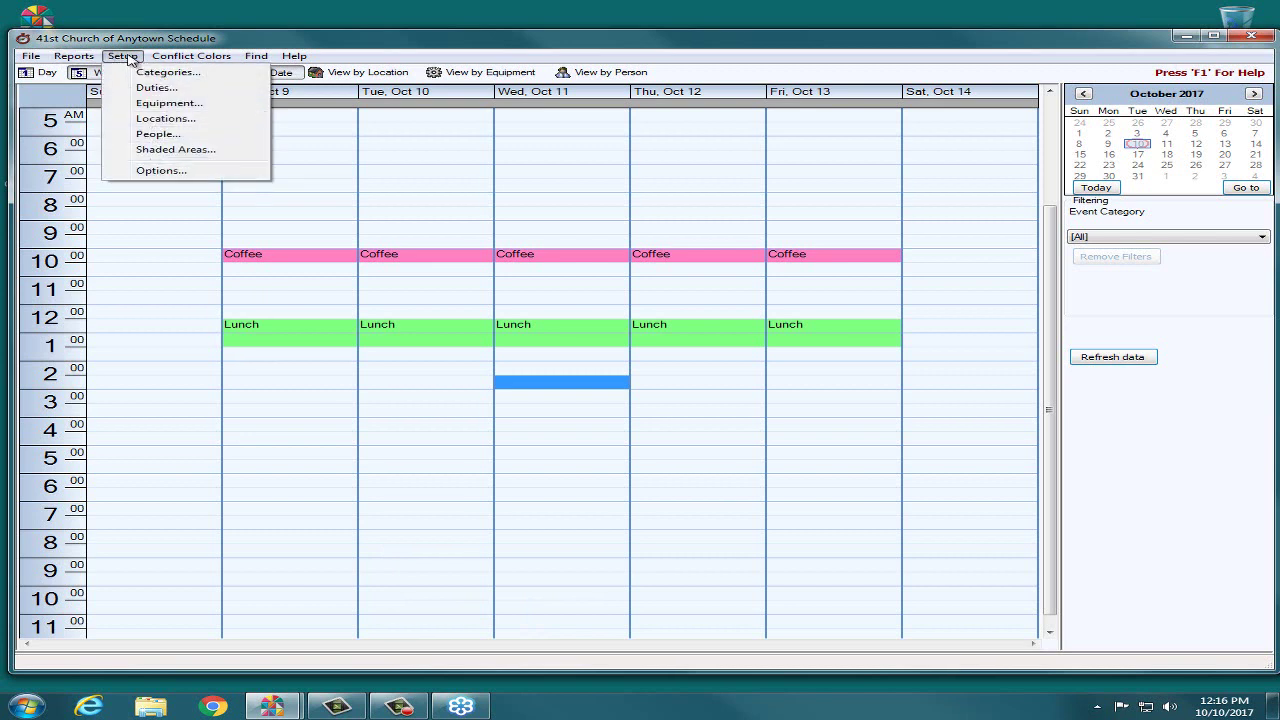
left_click(162, 171)
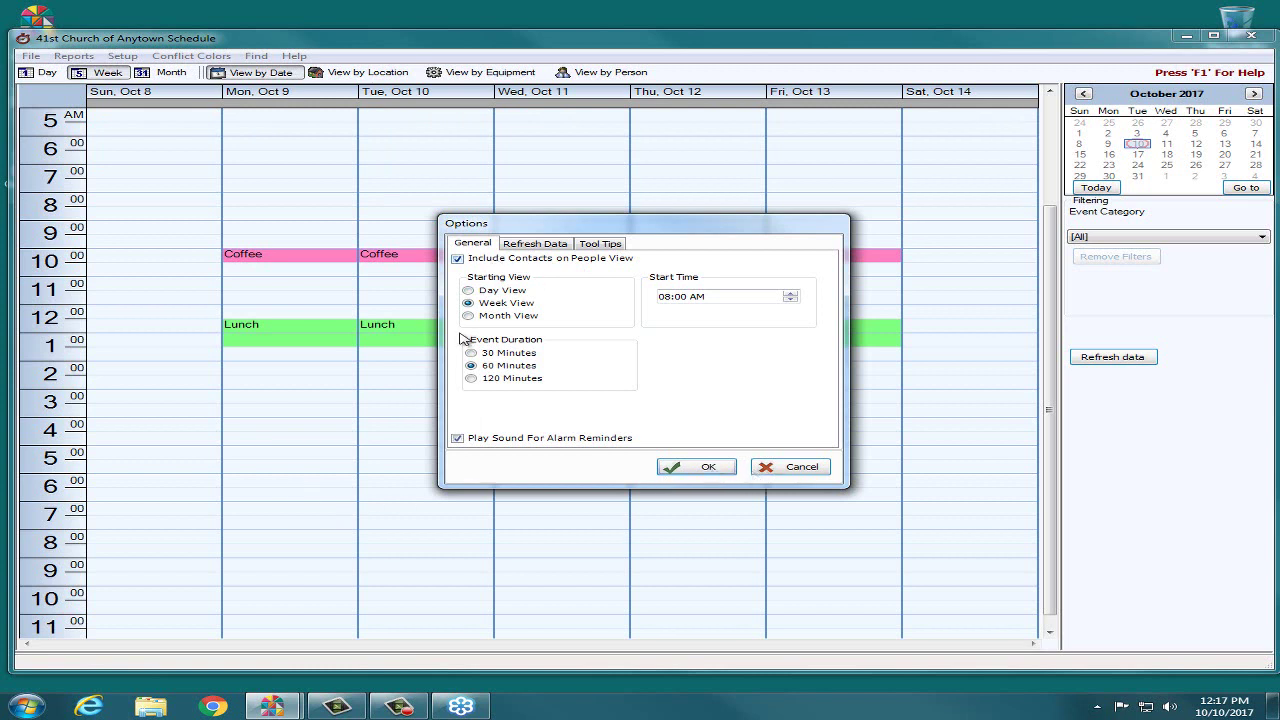
left_click(690, 470)
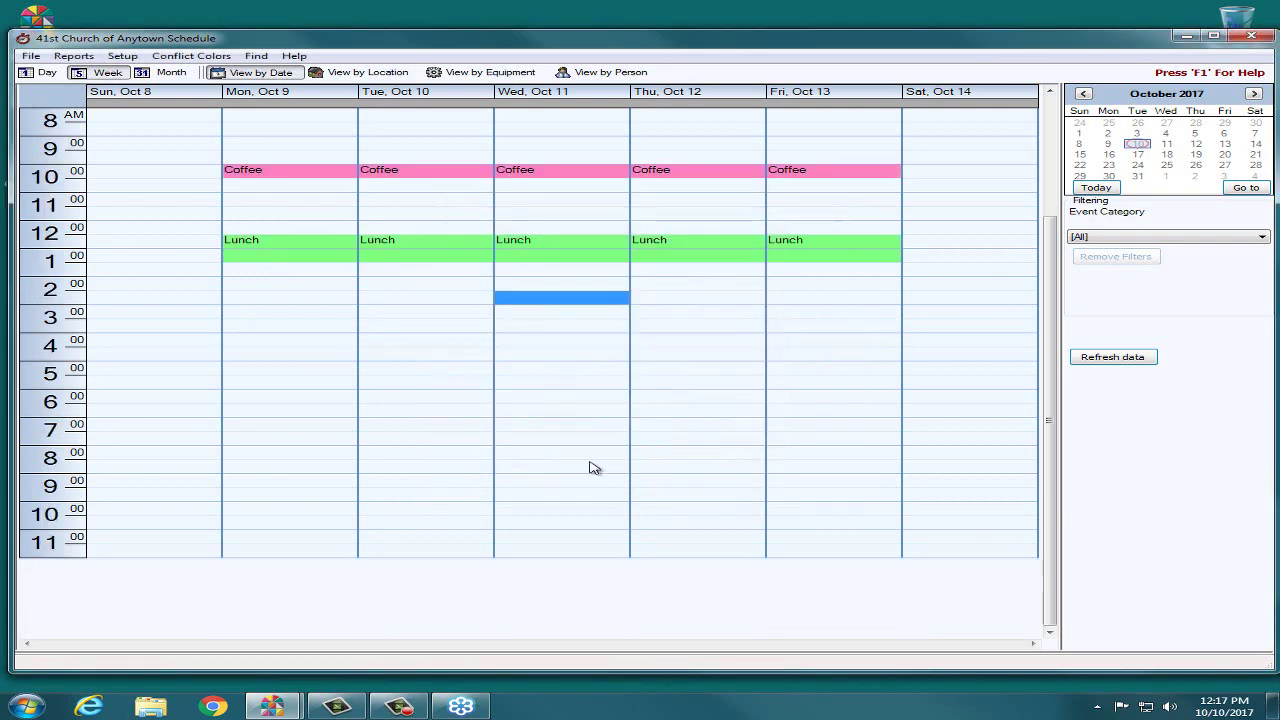
Step: Examine the calendar's shaded areas in the day view for several October dates and in the week and month views
scroll(466, 411, "up", 2)
scroll(466, 411, "up", 1)
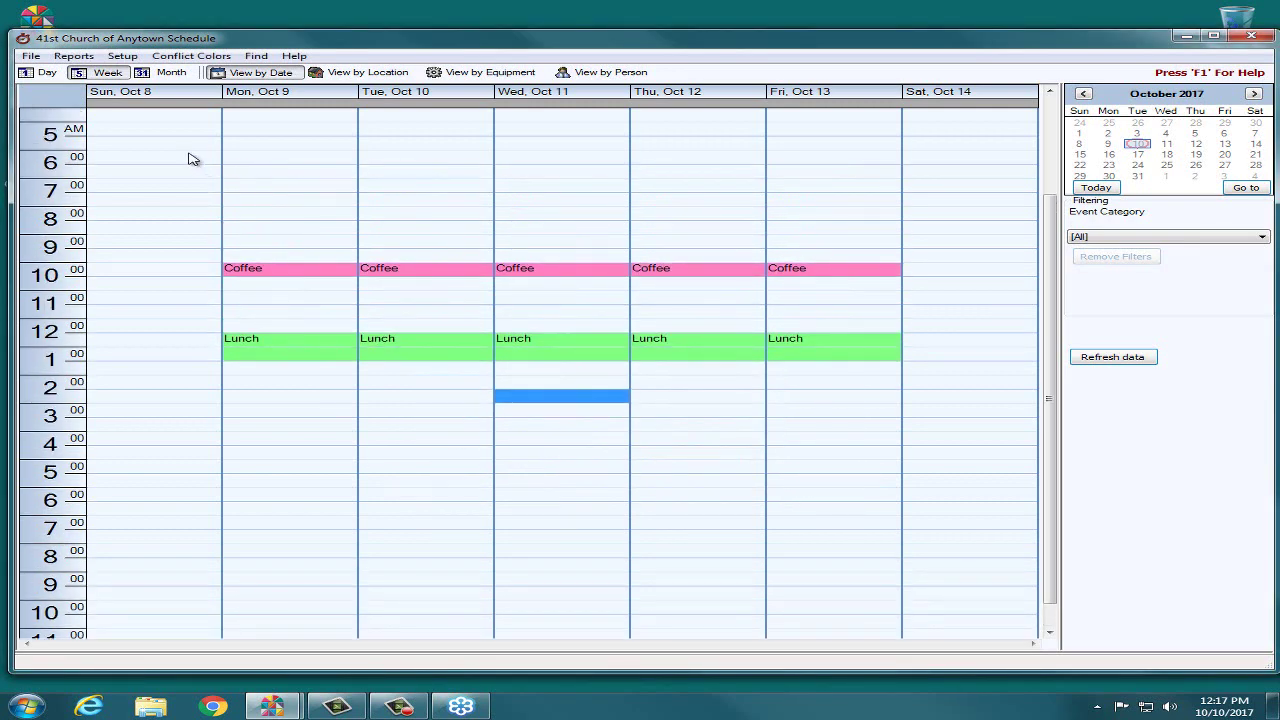
left_click(46, 74)
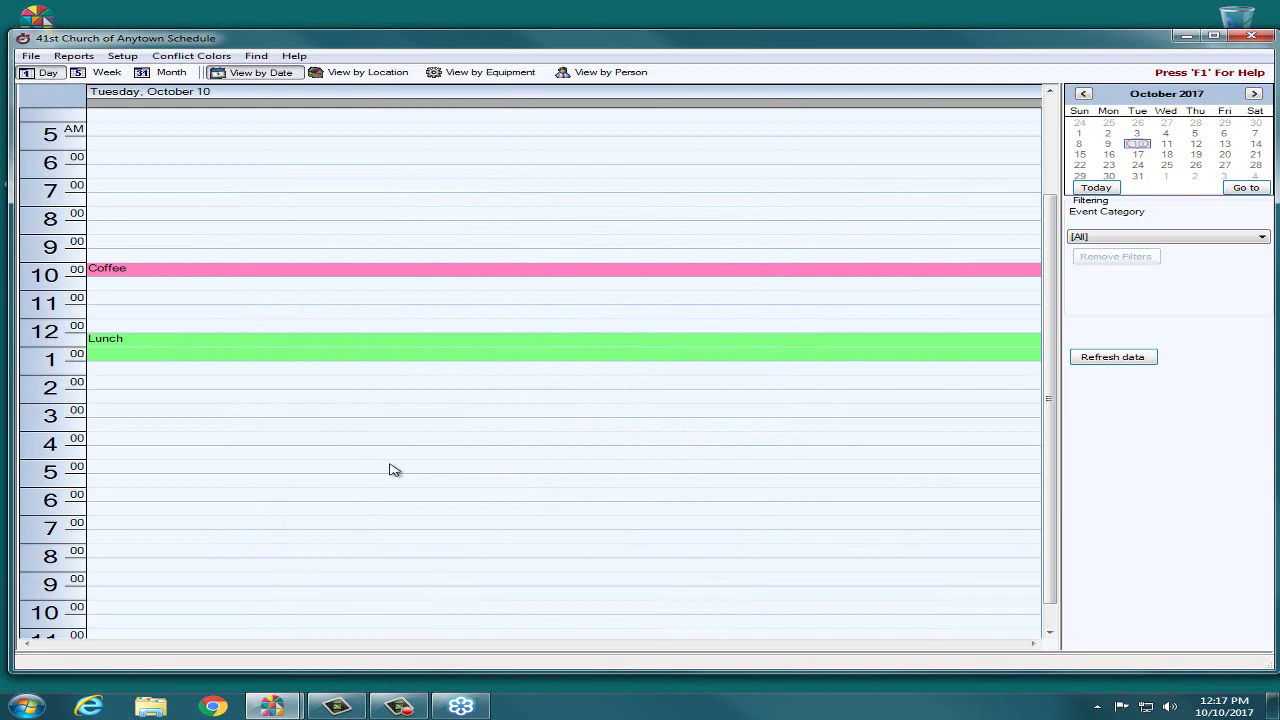
left_click(1166, 144)
left_click(1195, 144)
left_click(1225, 146)
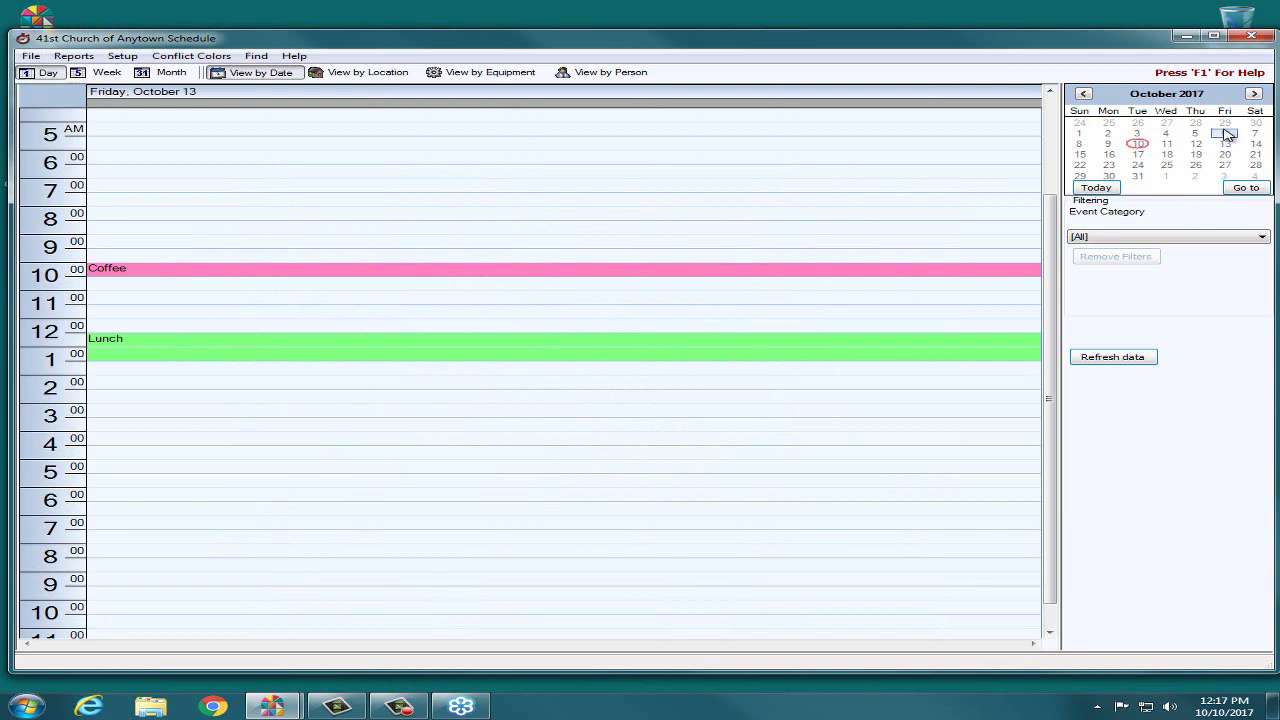
left_click(1138, 146)
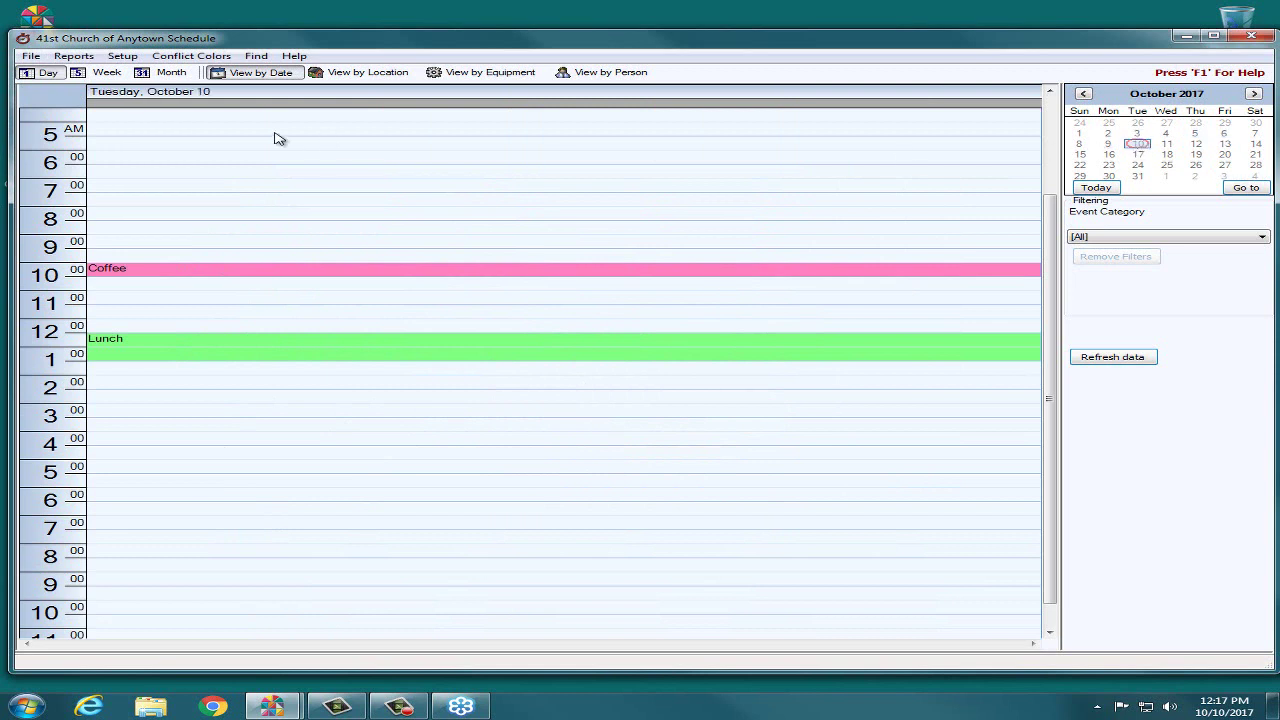
left_click(104, 72)
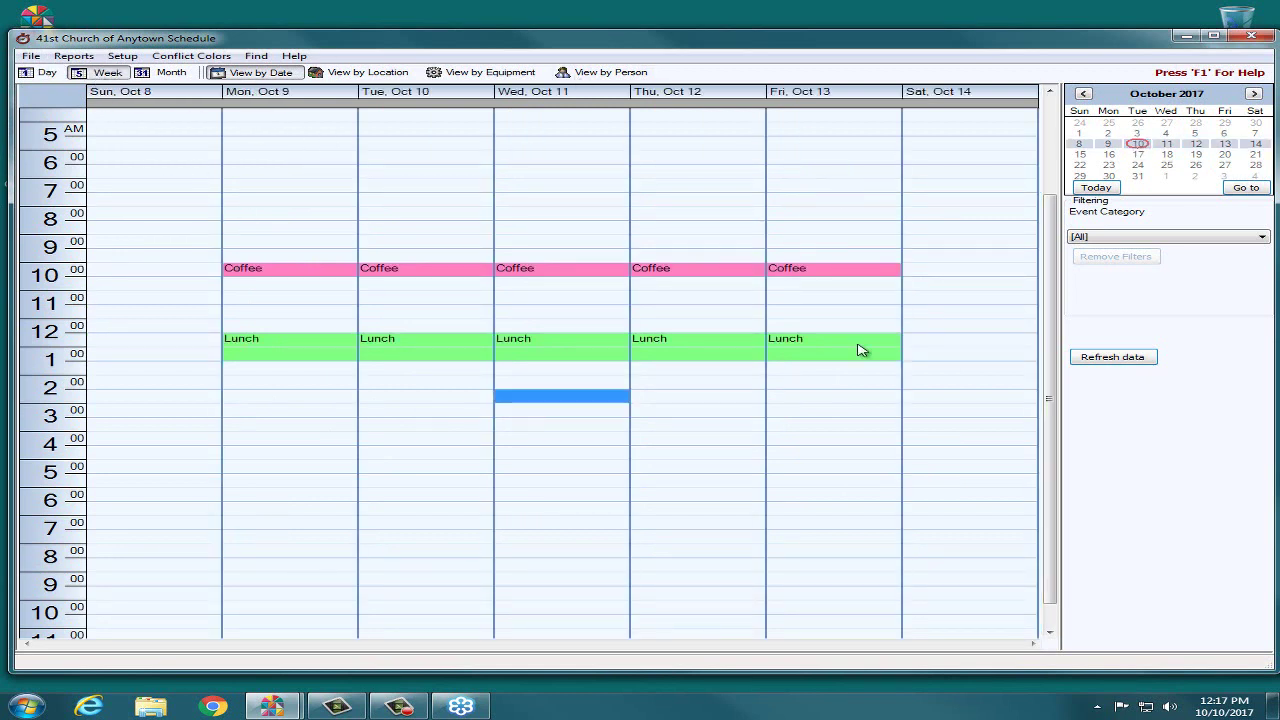
left_click(162, 72)
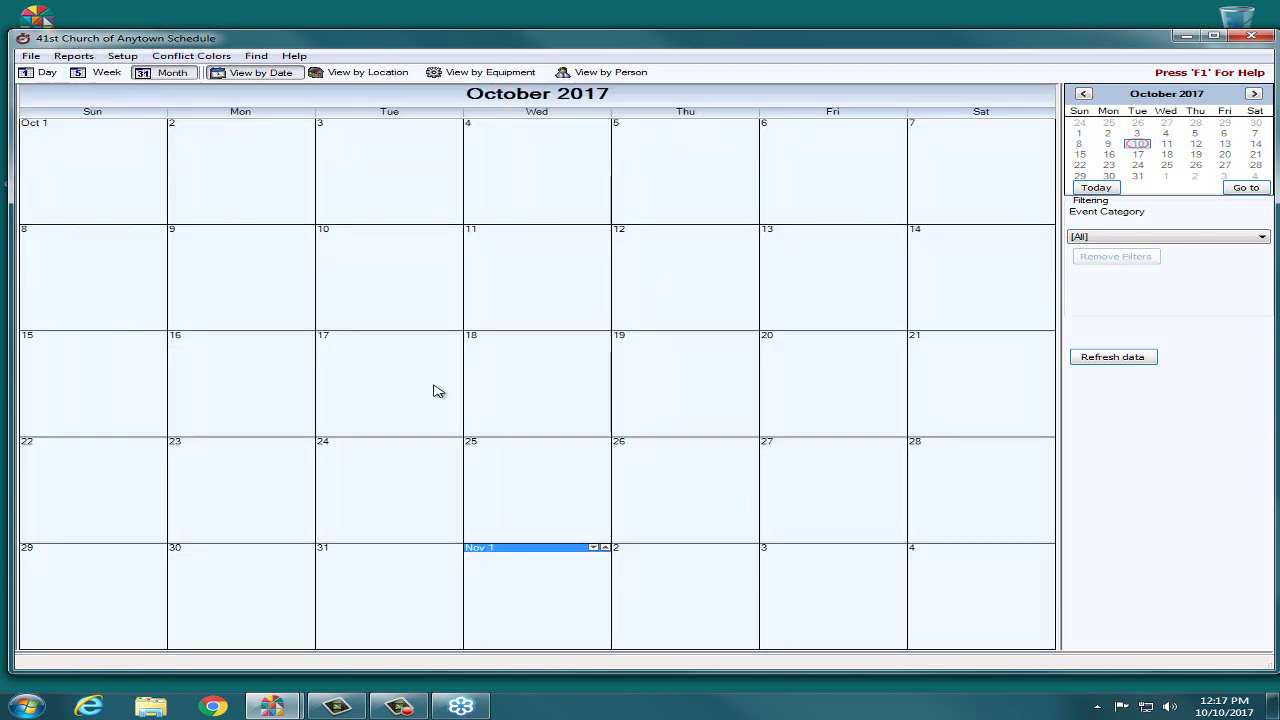
left_click(104, 73)
Step: Open the scheduler options and select the 5 Minutes (Default) data refresh rate
left_click(133, 58)
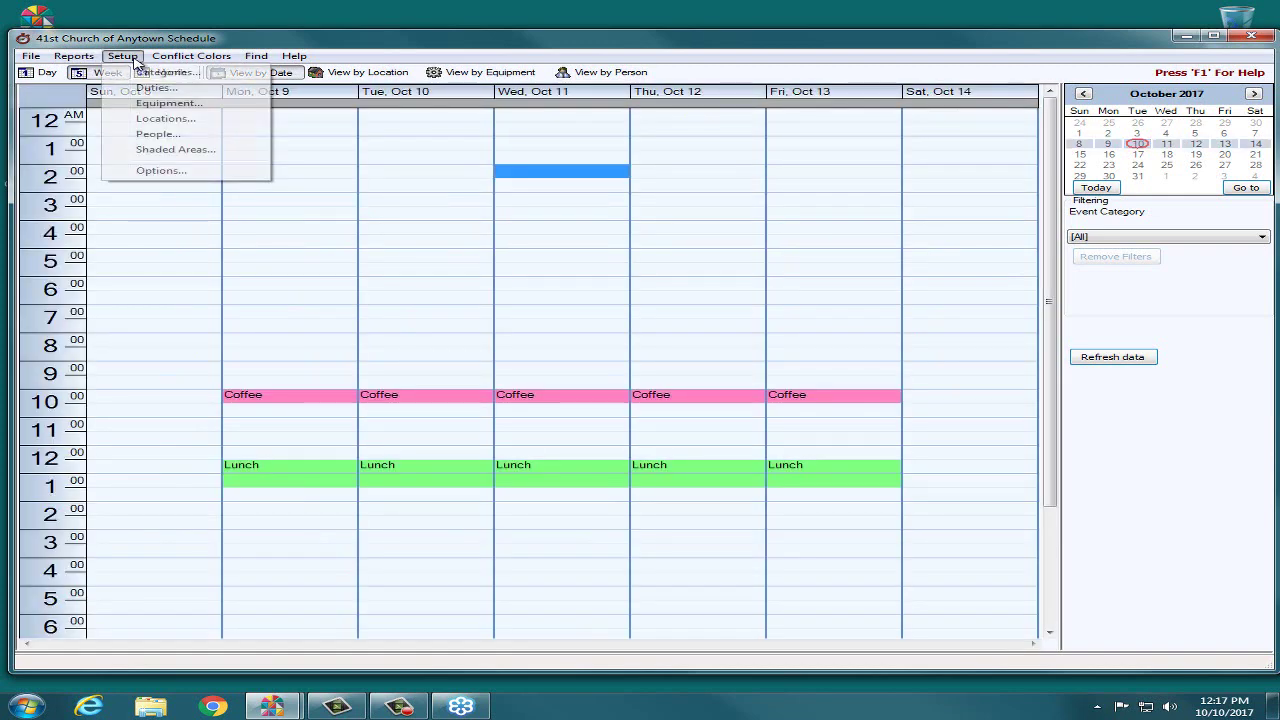
left_click(160, 168)
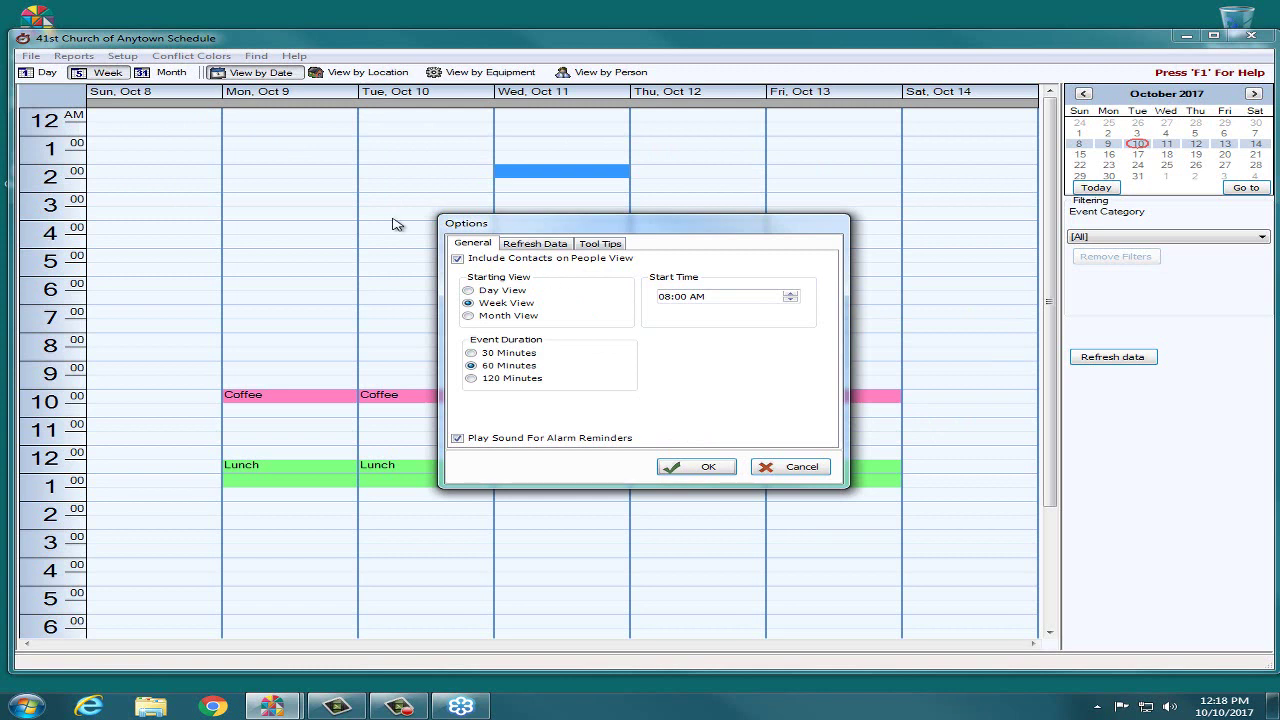
left_click(560, 246)
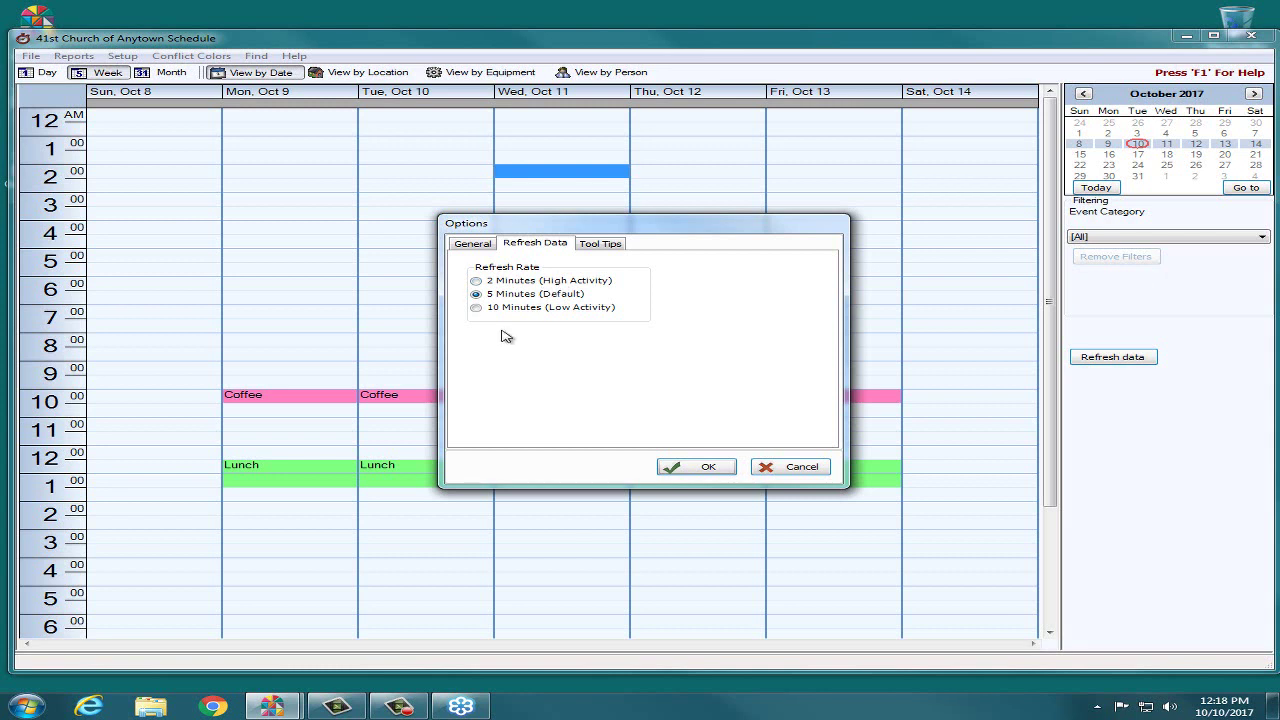
left_click(511, 283)
left_click(515, 281)
left_click(520, 294)
Step: Turn on Show Equipment and Show Contacts in the tool tip preferences and save the options
left_click(601, 244)
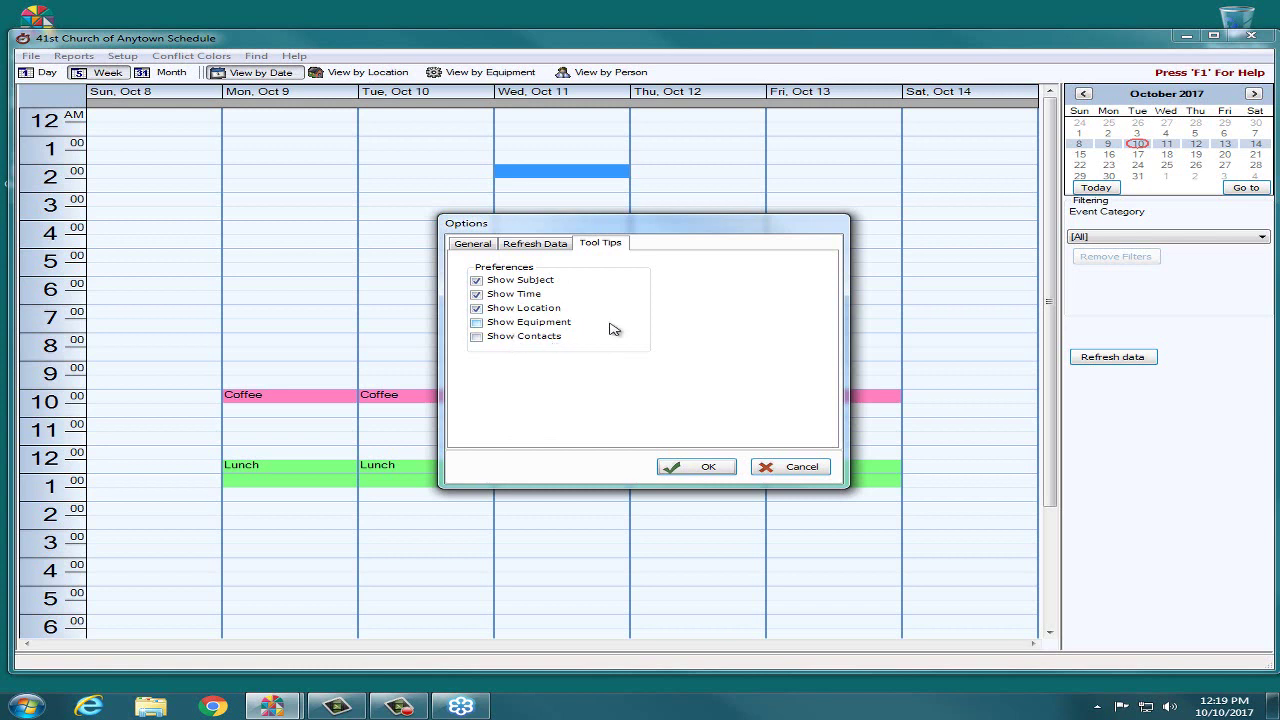
left_click(533, 324)
left_click(531, 337)
left_click(702, 472)
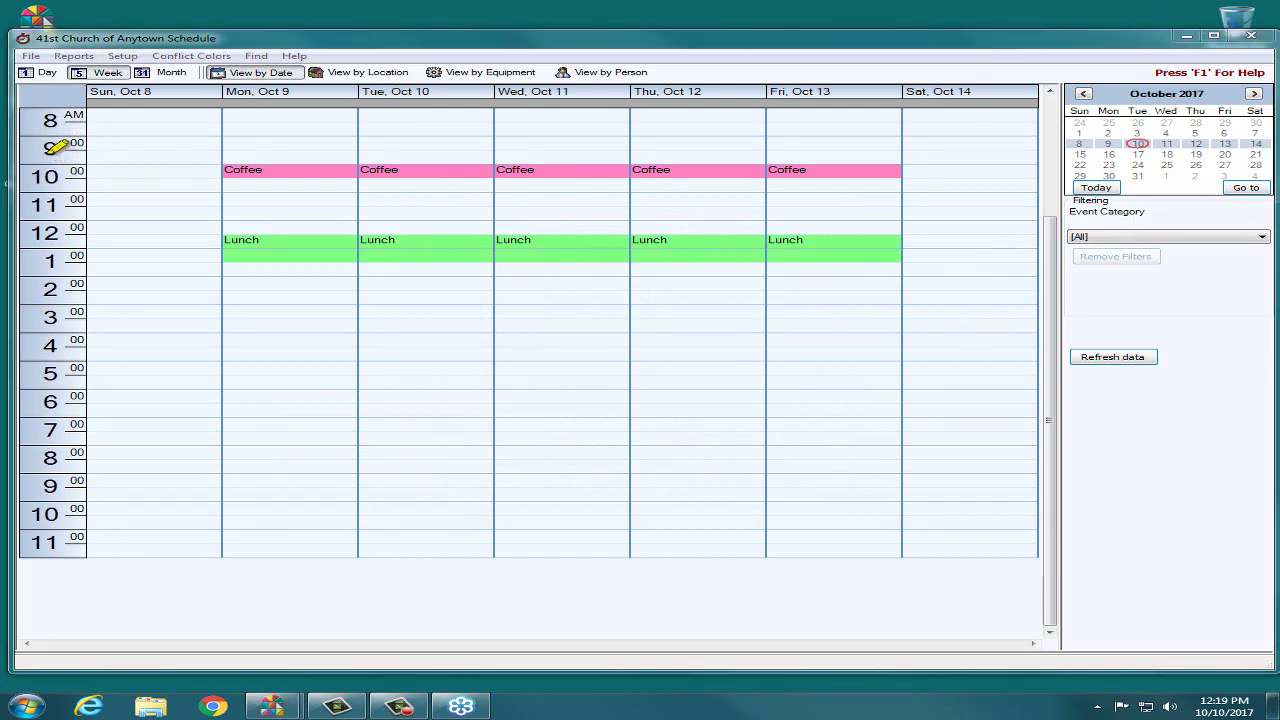
left_click_drag(50, 115, 196, 114)
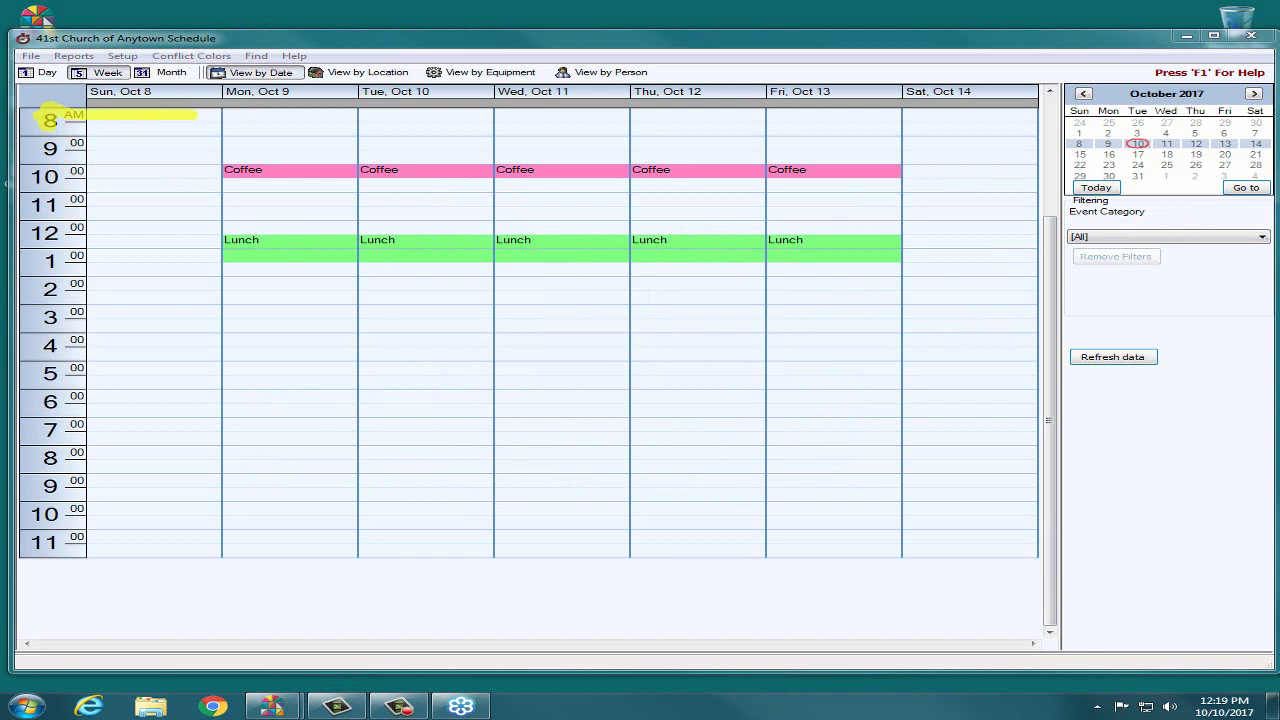
key("Escape")
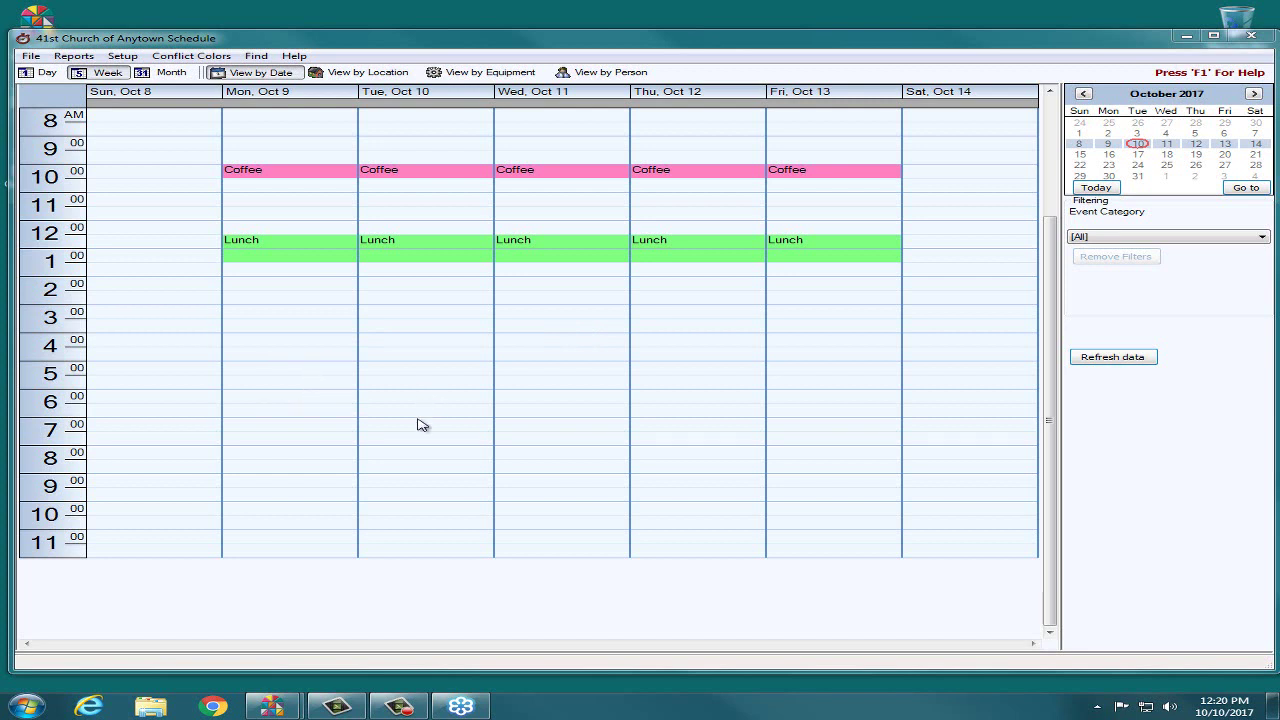
Step: Create a new event on Tuesday, October 10, from 6:30 PM to 7:30 PM and describe it as a finance committee meeting
left_click_drag(414, 414, 418, 427)
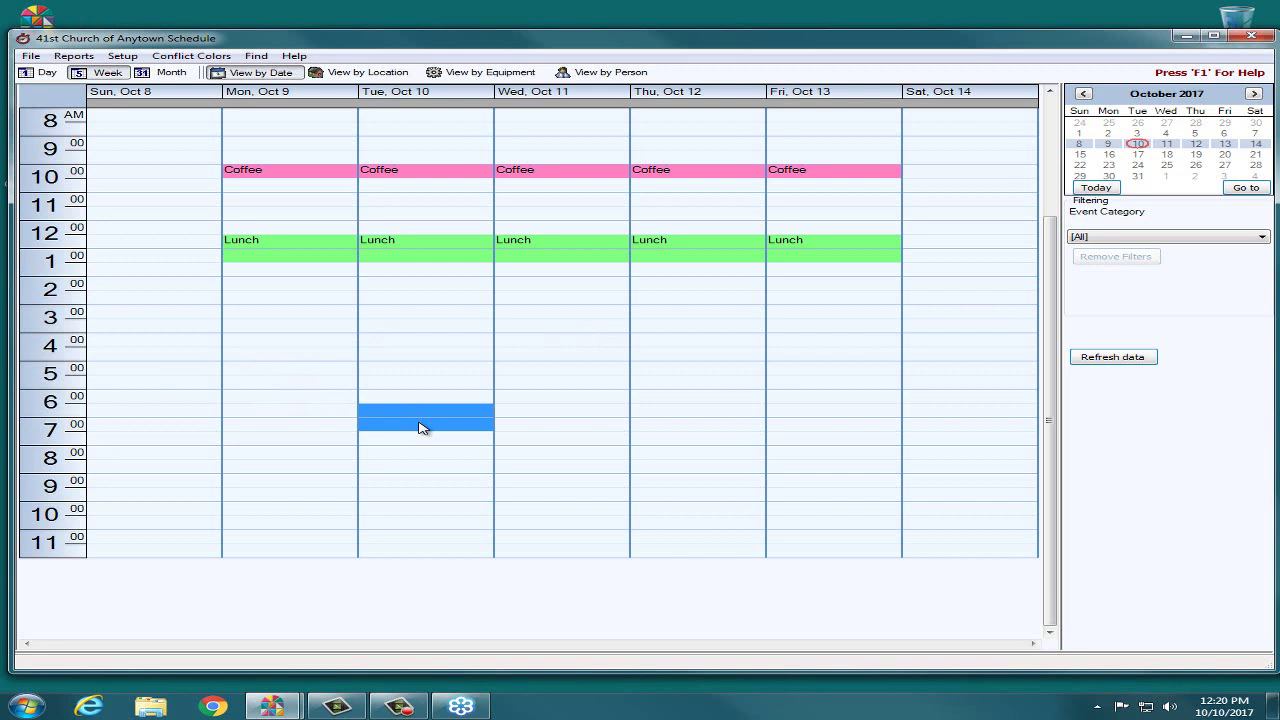
mouse_move(418, 421)
left_mouse_down()
mouse_move(431, 411)
mouse_move(432, 428)
left_mouse_up()
double_click(432, 428)
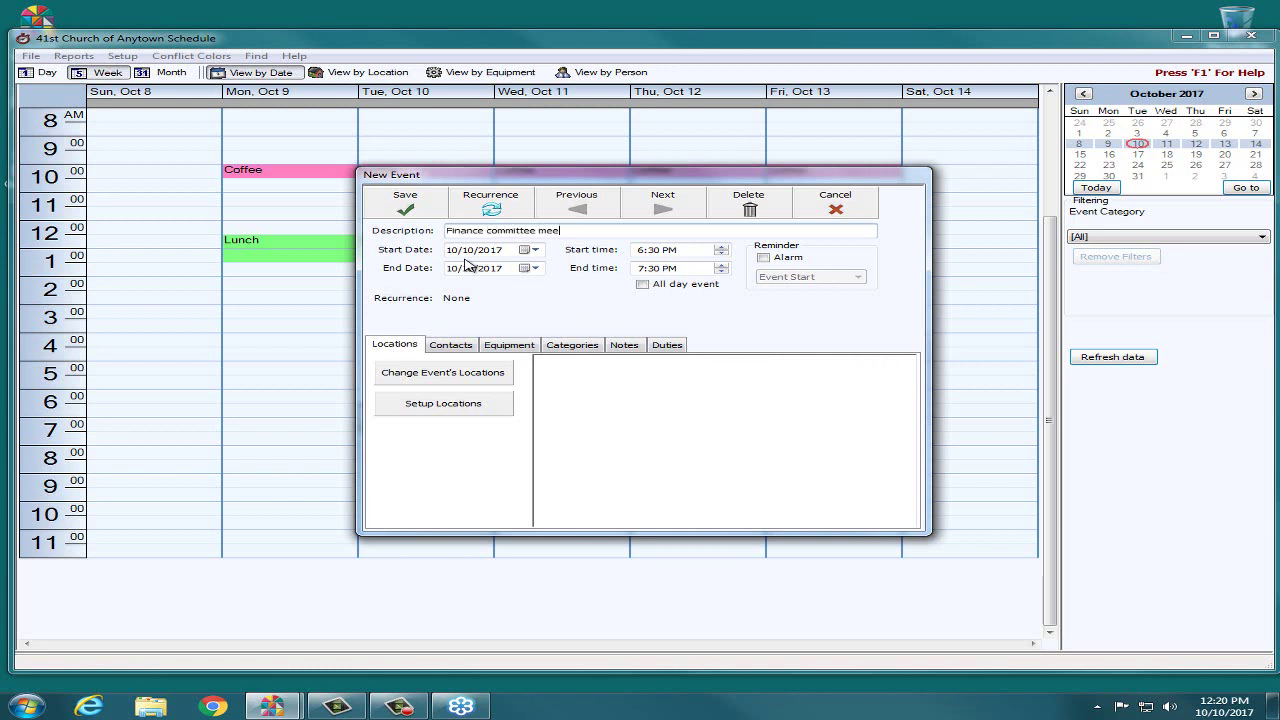
Step: Open the event's location selection, check Meeting room 1 and filter the locations by the Committee Meetings category
left_click(480, 375)
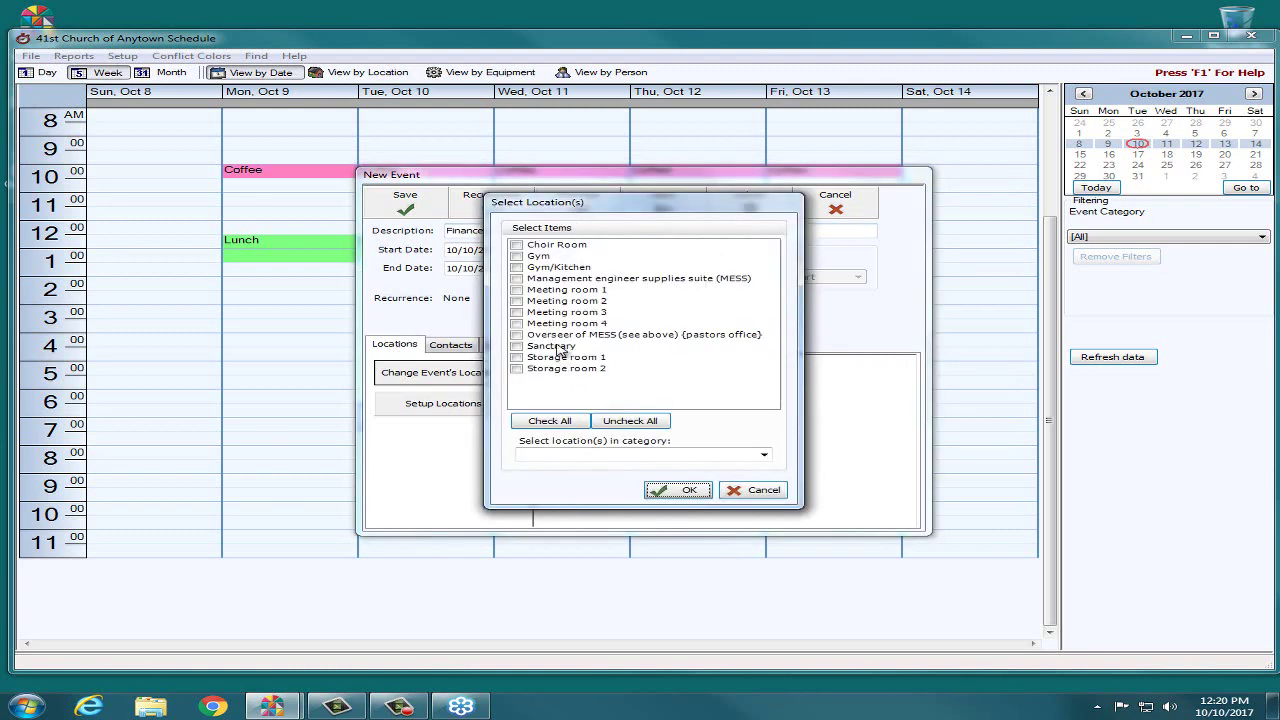
left_click(516, 290)
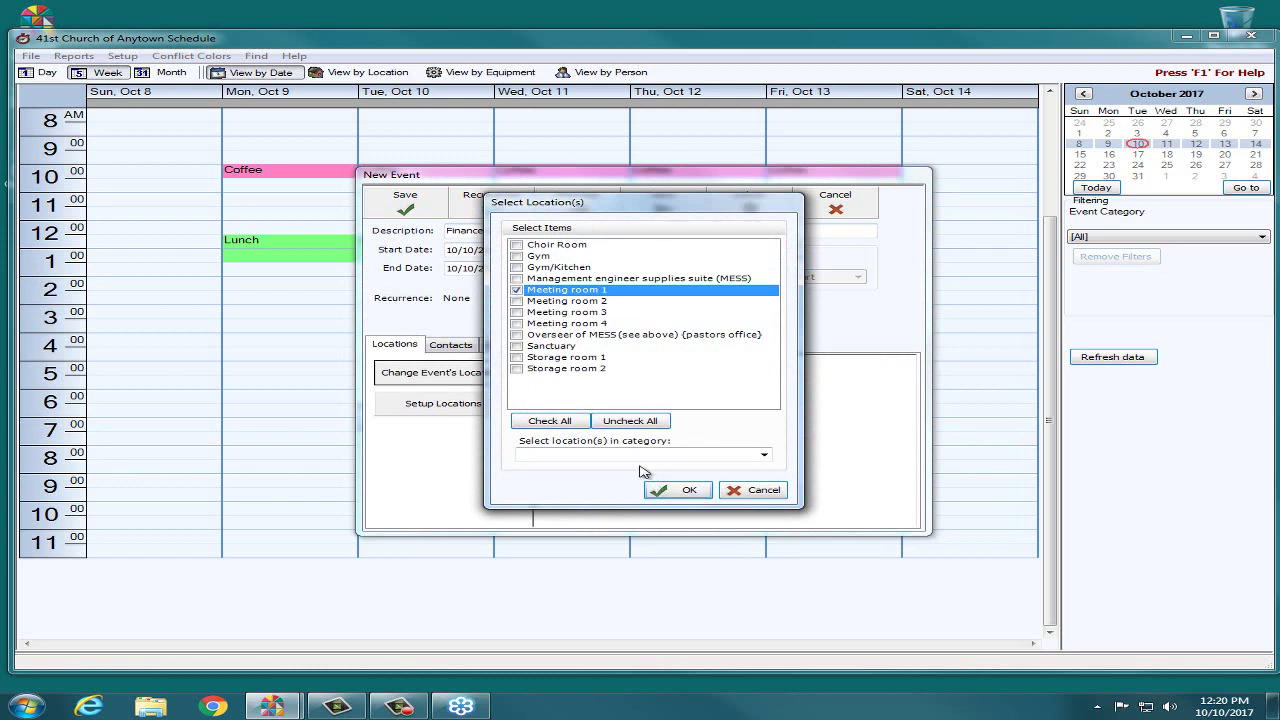
left_click(763, 455)
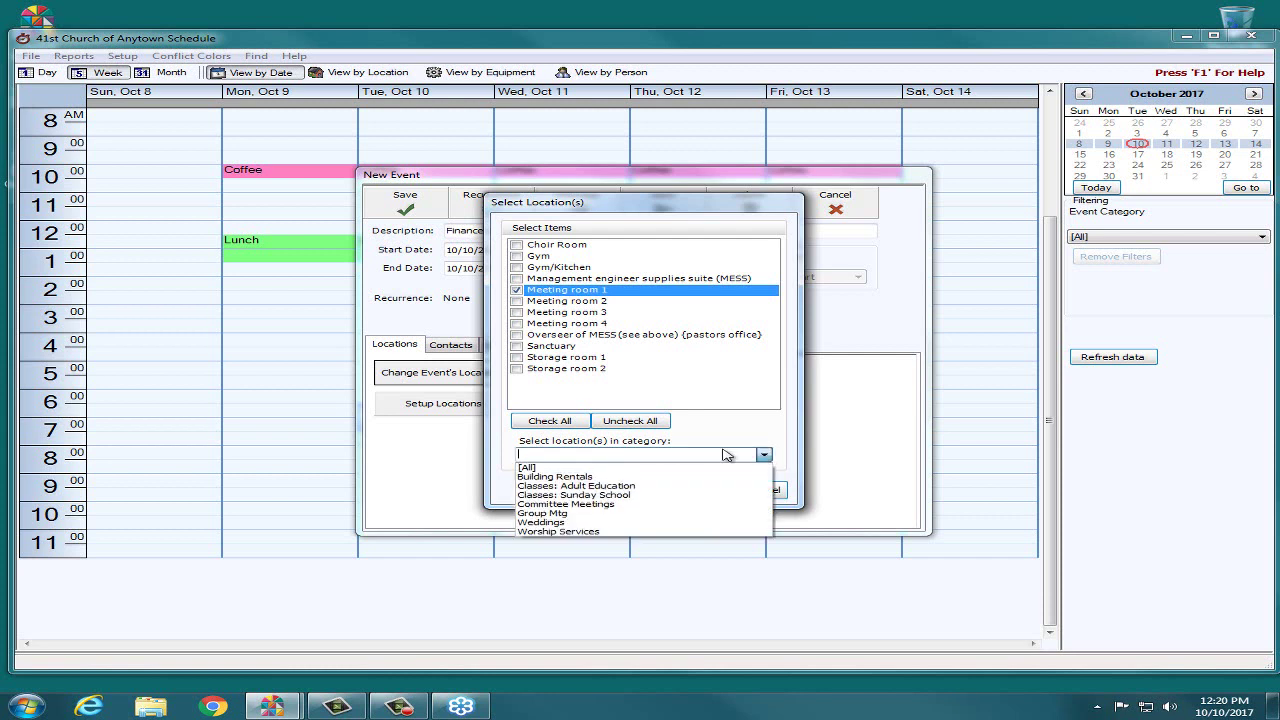
left_click(637, 505)
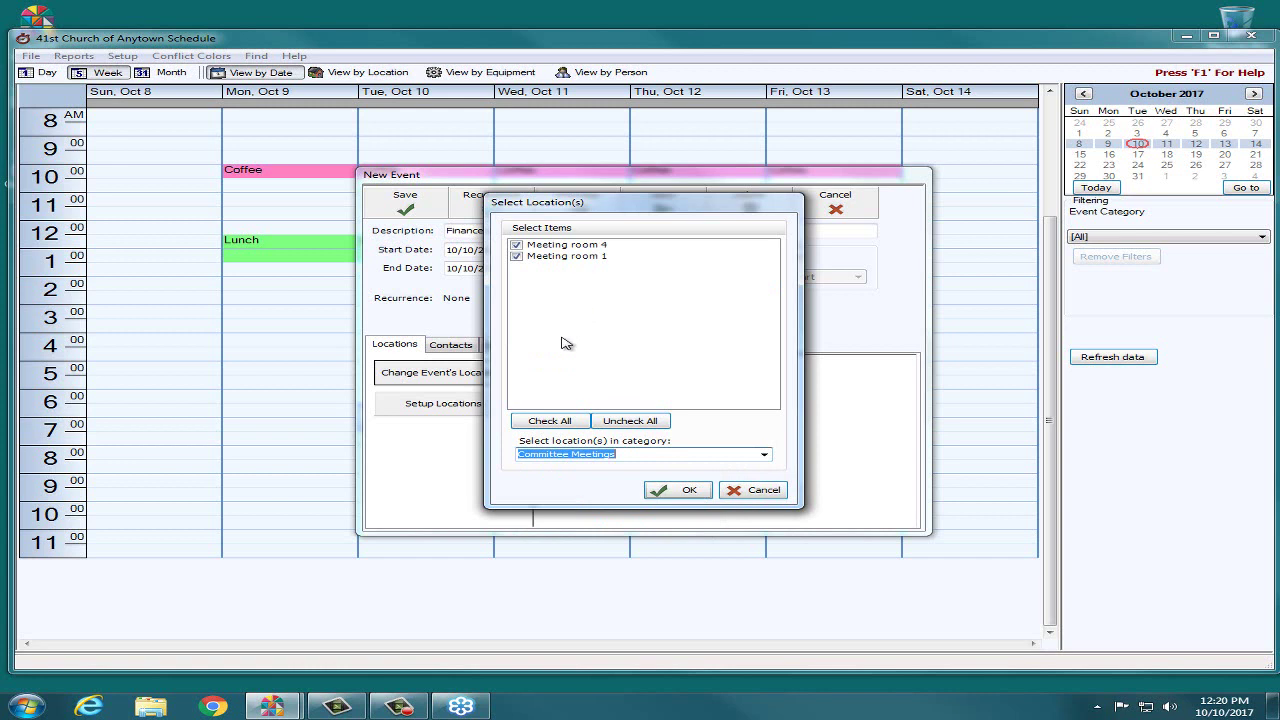
left_click(764, 454)
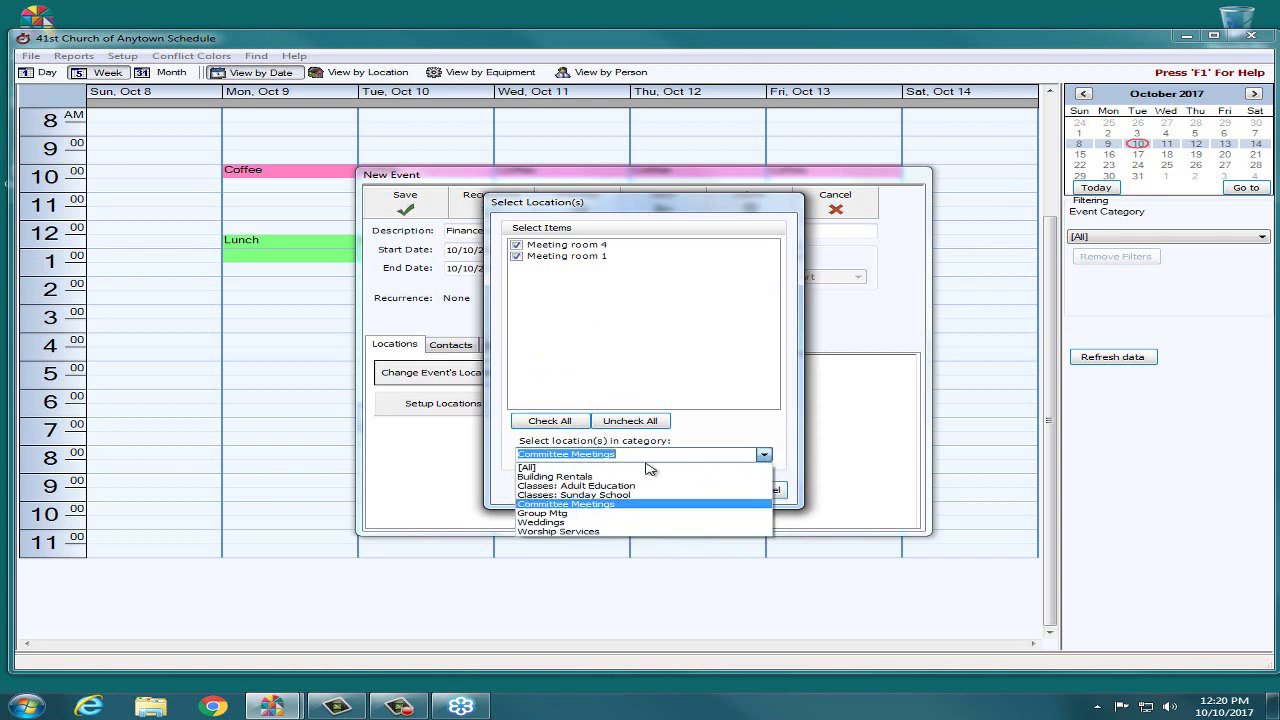
left_click(584, 510)
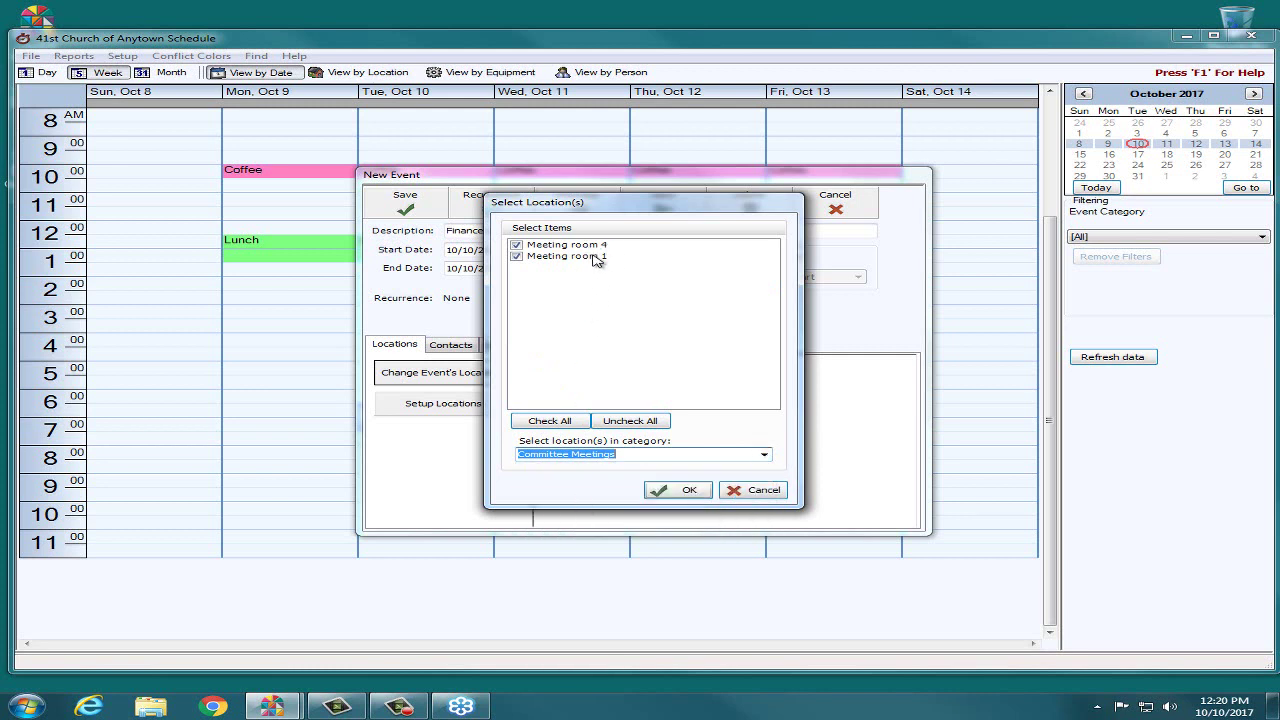
Step: List all locations again, uncheck every one and assign only Meeting room 1 to the event
left_click(765, 456)
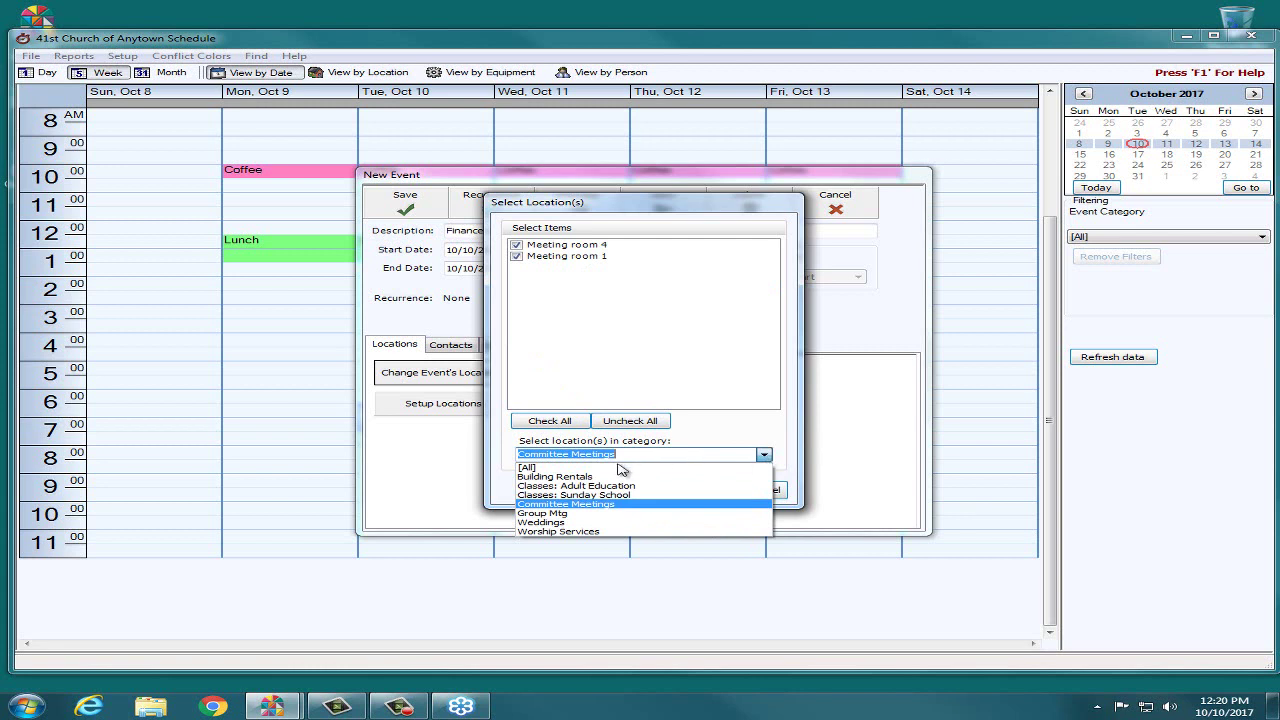
left_click(620, 467)
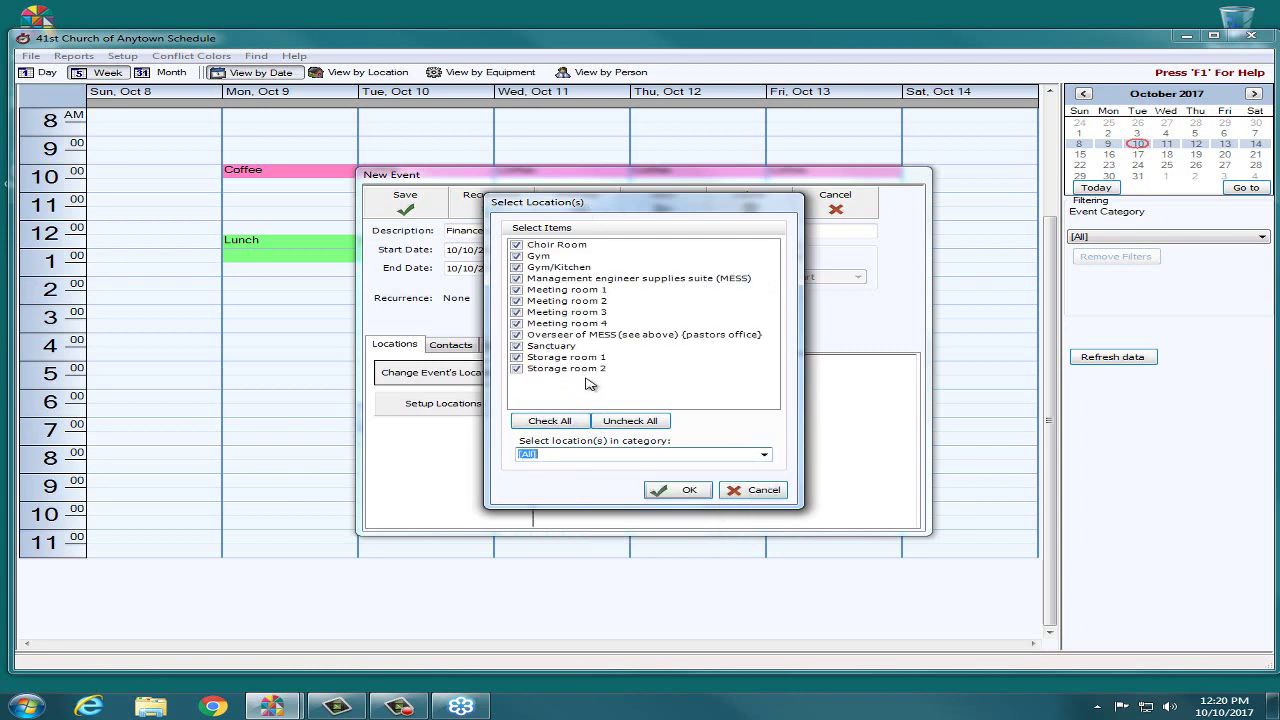
left_click(624, 424)
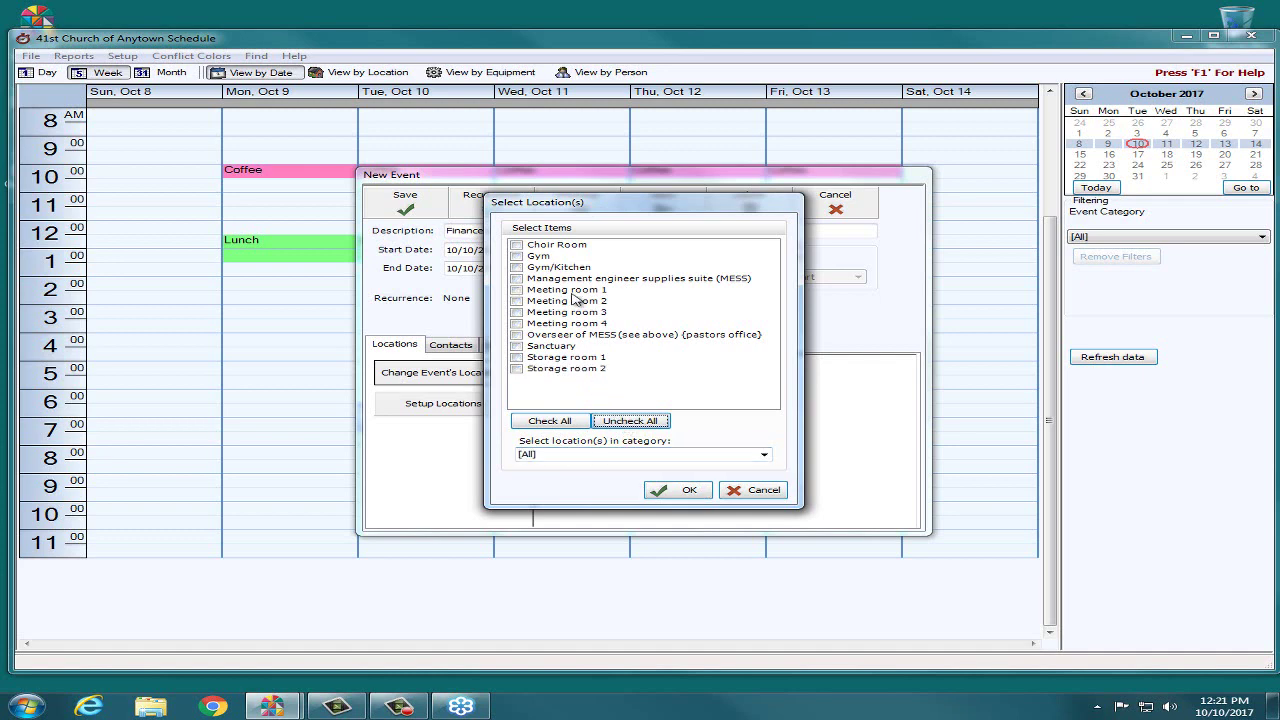
left_click(517, 290)
left_click(686, 489)
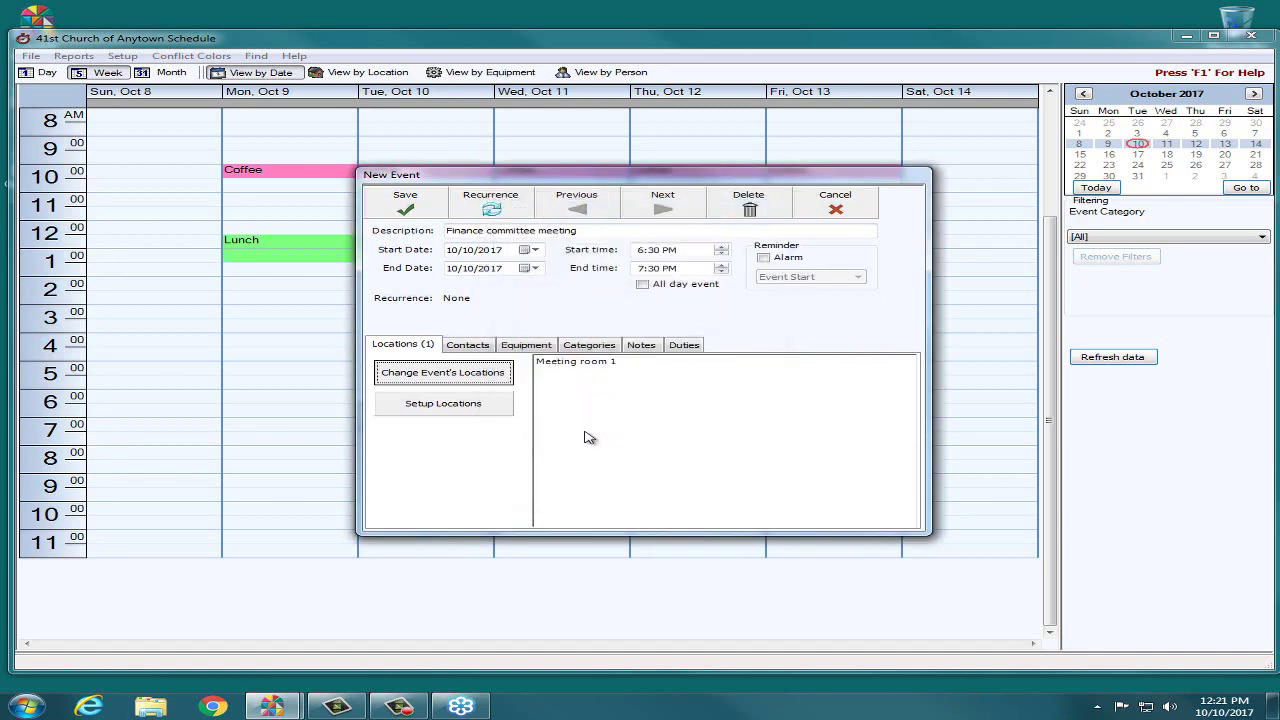
Step: Add one person from the people list as the finance committee meeting's contact
left_click(482, 344)
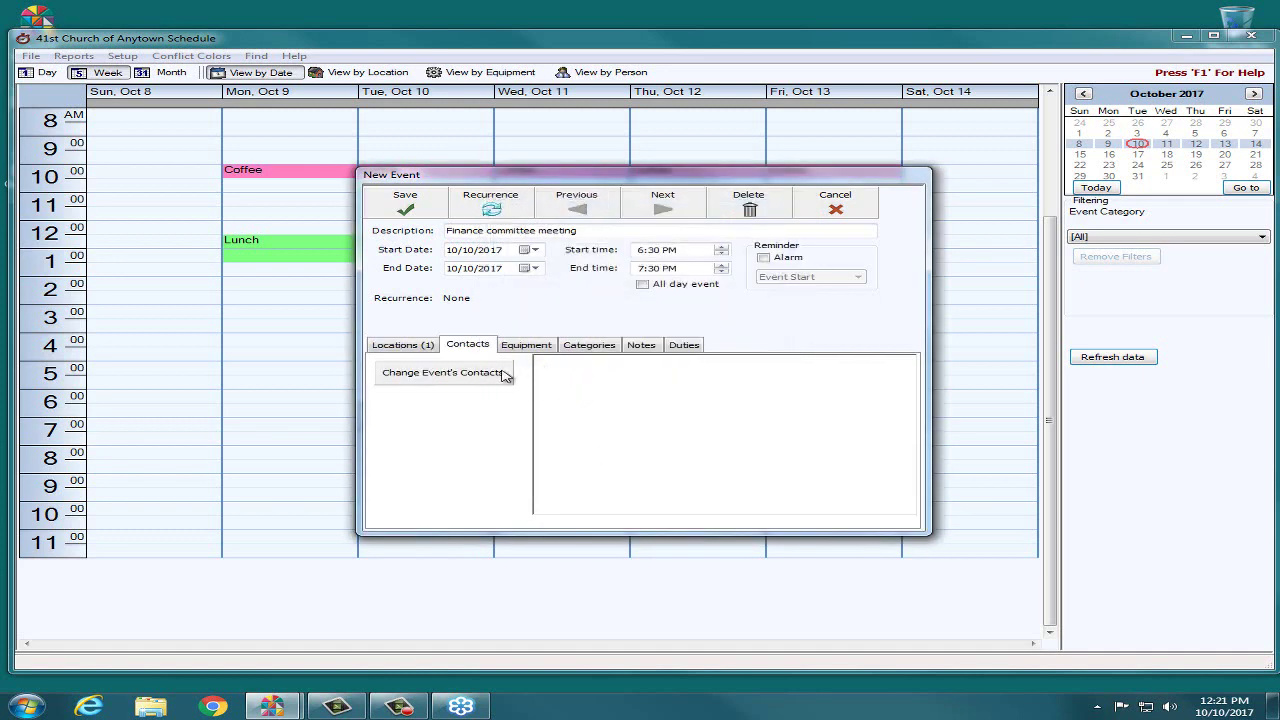
left_click(500, 377)
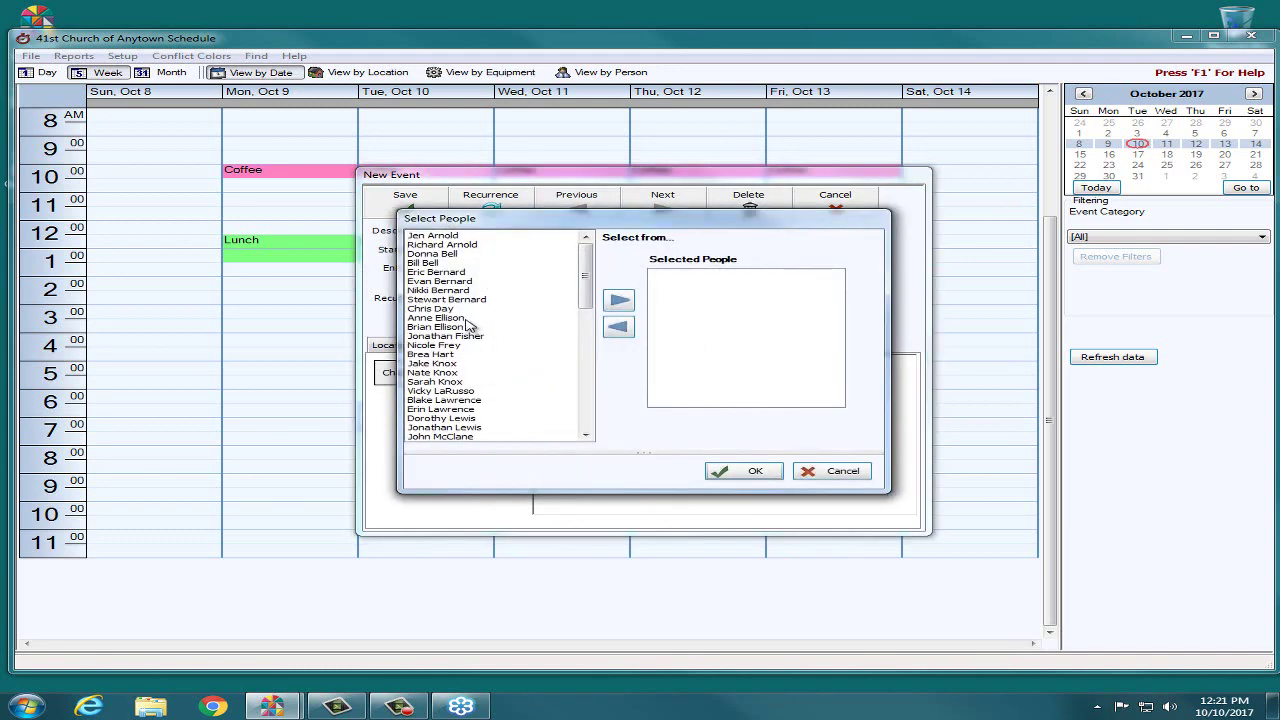
left_click(466, 318)
left_click(617, 300)
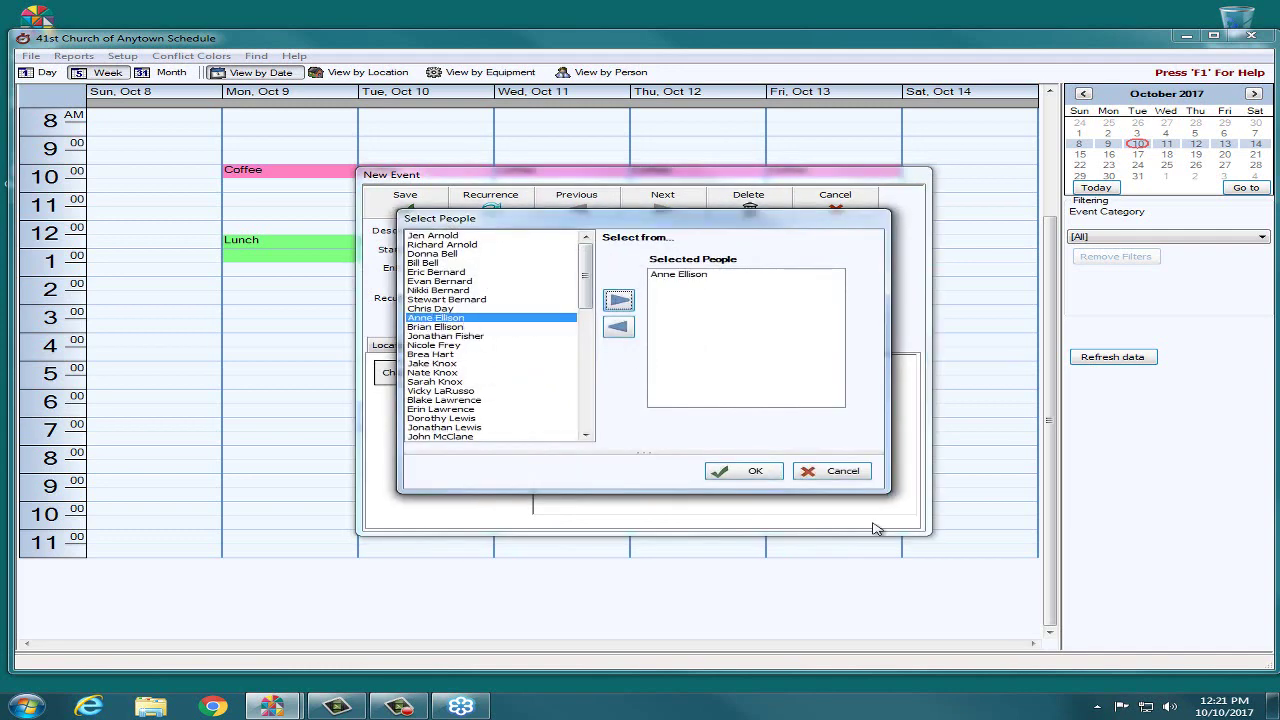
left_click(748, 471)
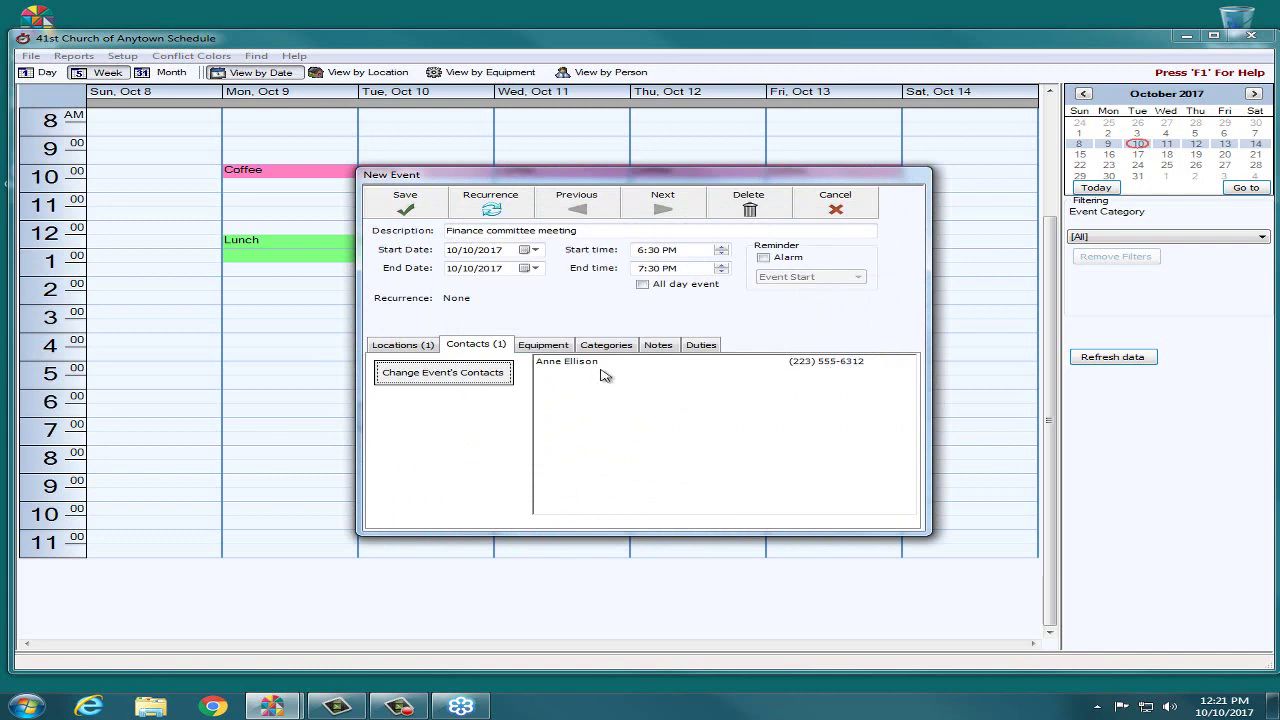
Step: Open the equipment setup from the event, view Microphone 1, and try adding a new equipment item before deleting it
left_click(543, 345)
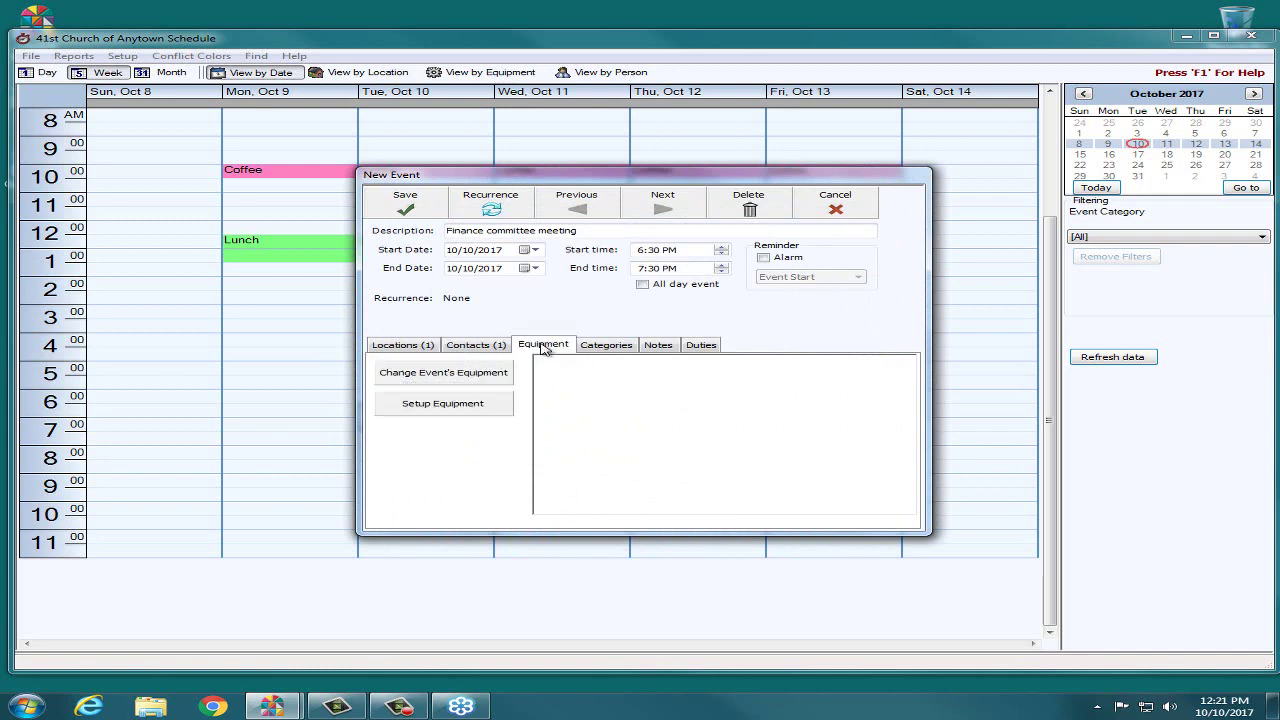
left_click(445, 404)
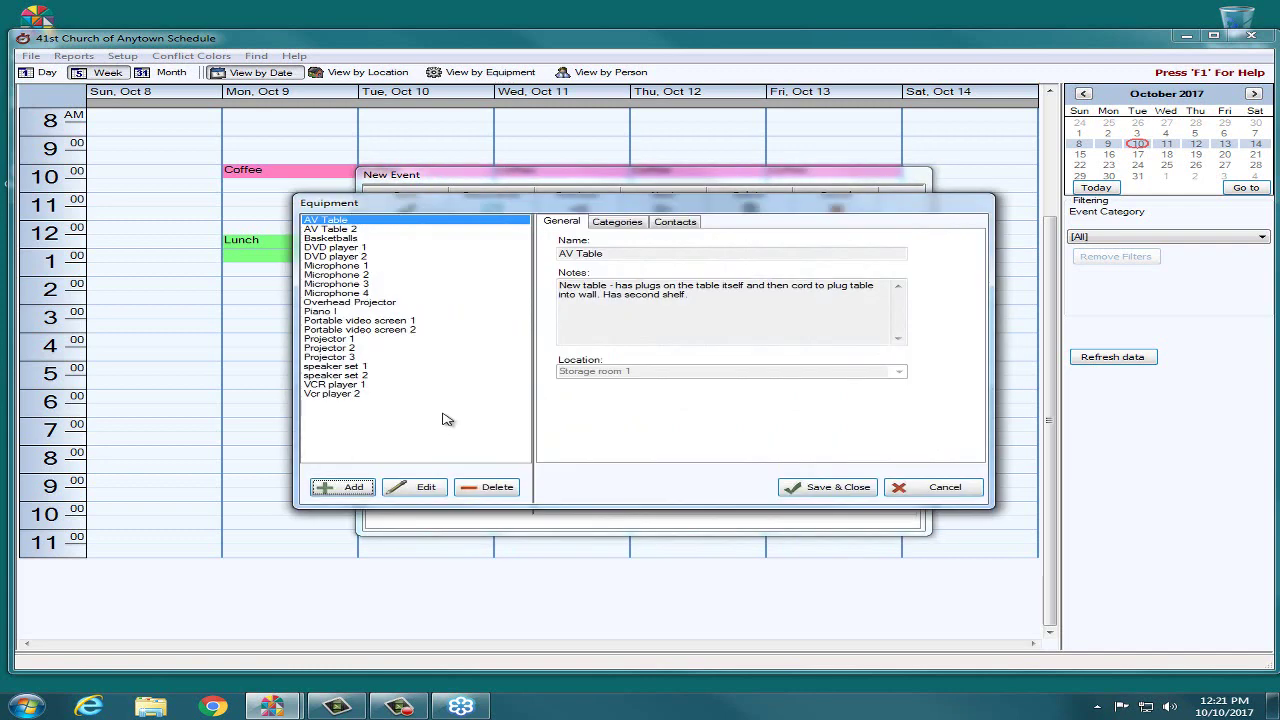
left_click(366, 266)
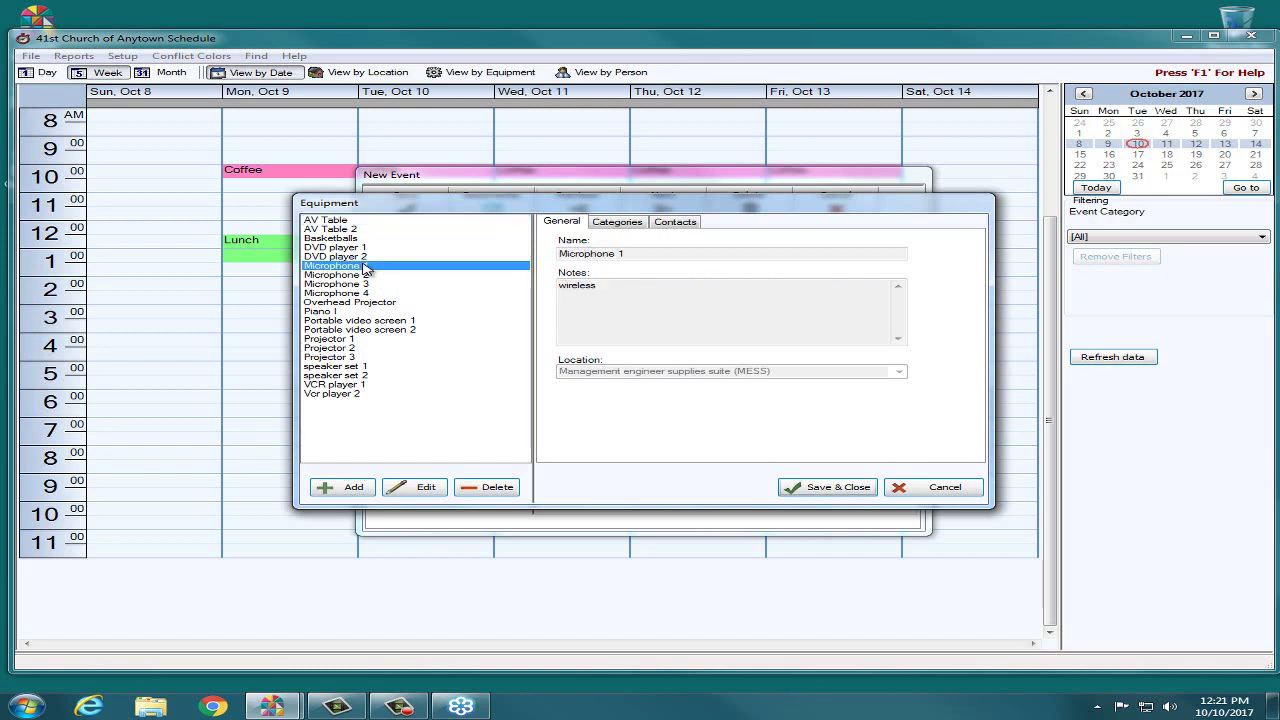
left_click(343, 488)
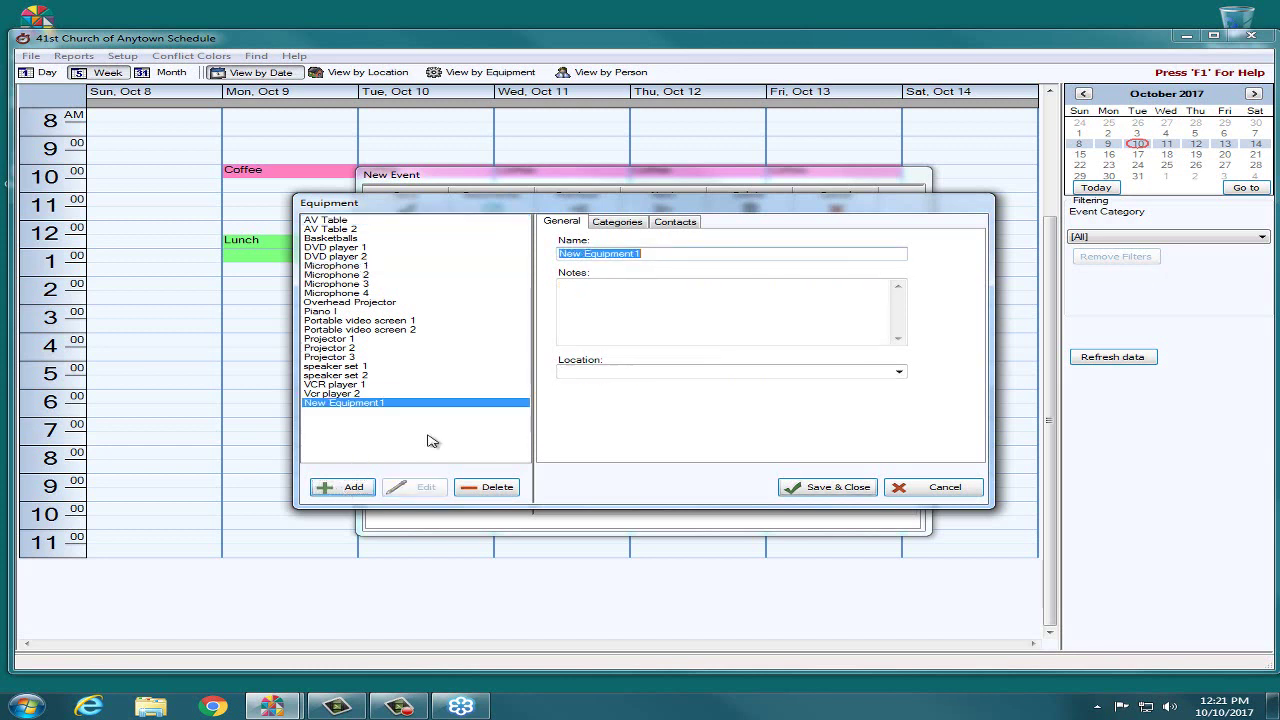
left_click(465, 490)
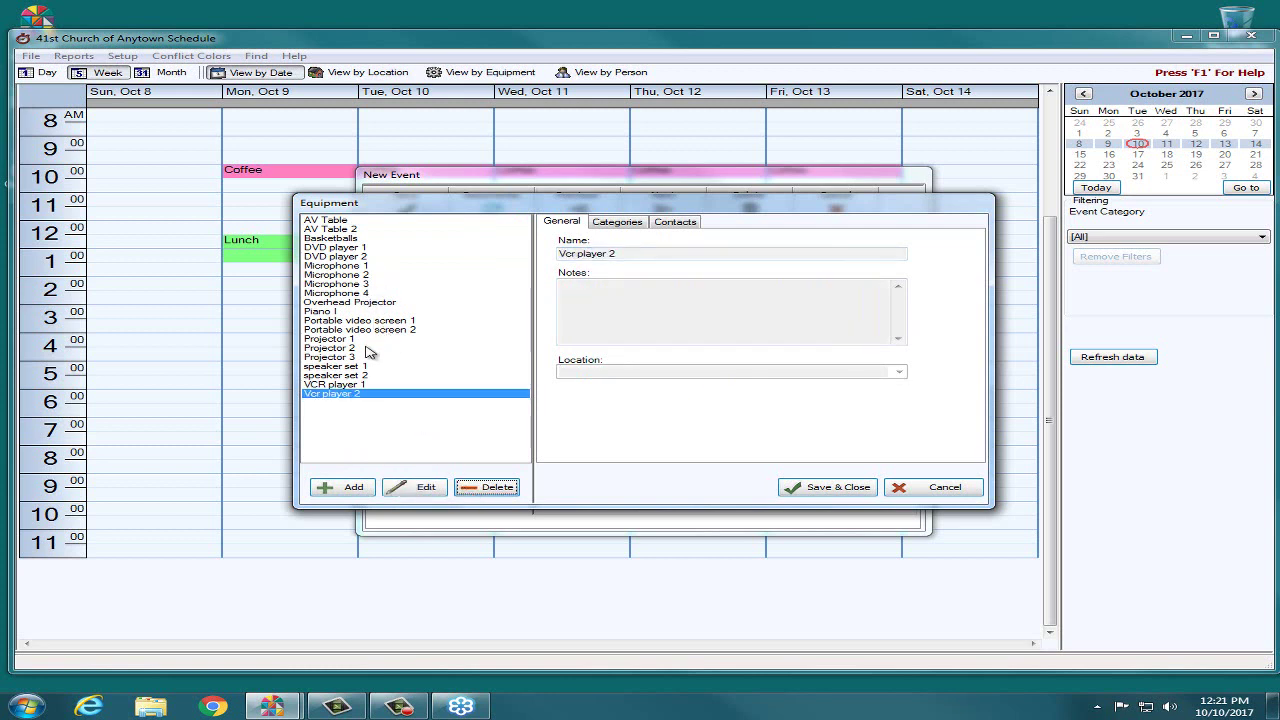
Step: Review the notes and locations of Microphone 1 and Overhead Projector, and close the equipment setup
left_click(369, 267)
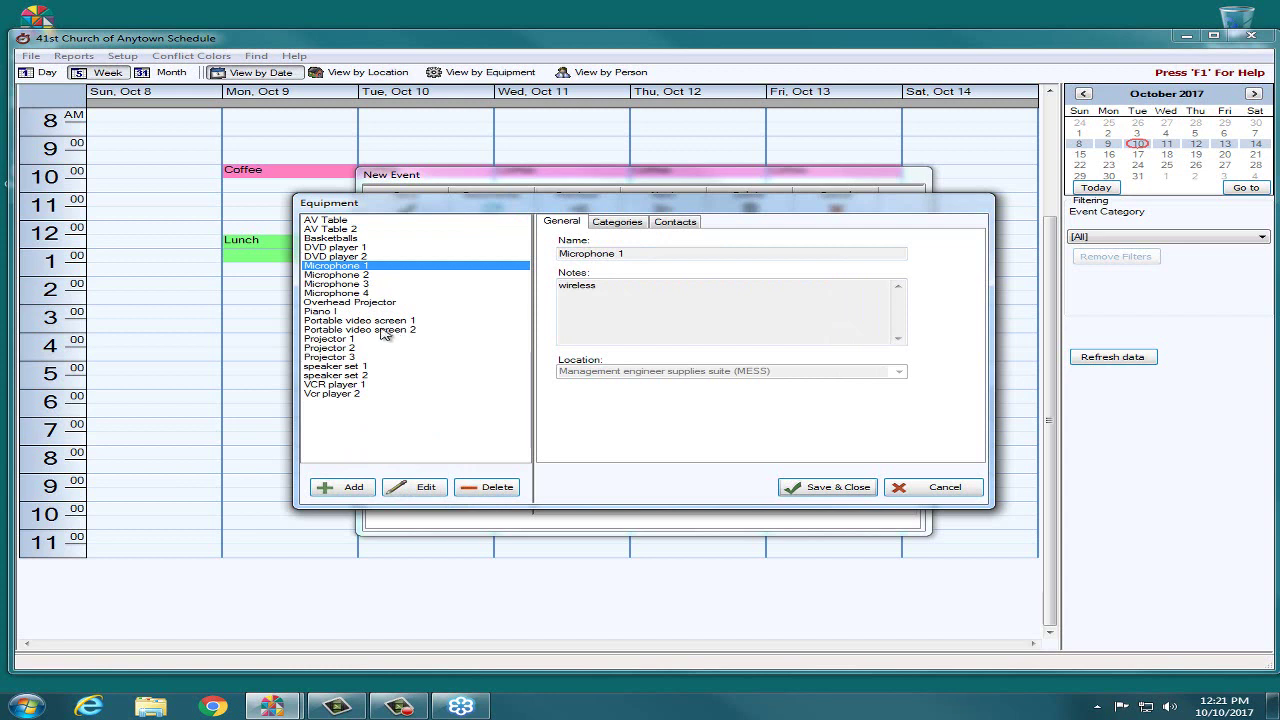
left_click(370, 303)
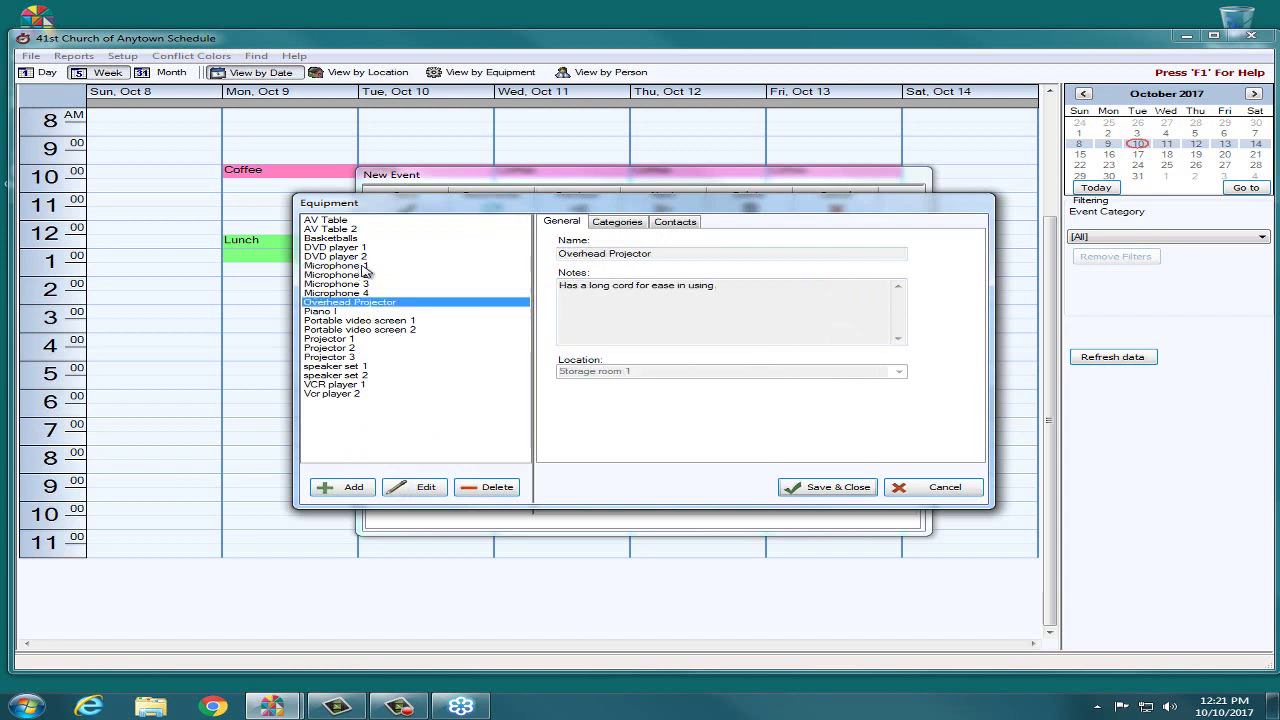
left_click(362, 266)
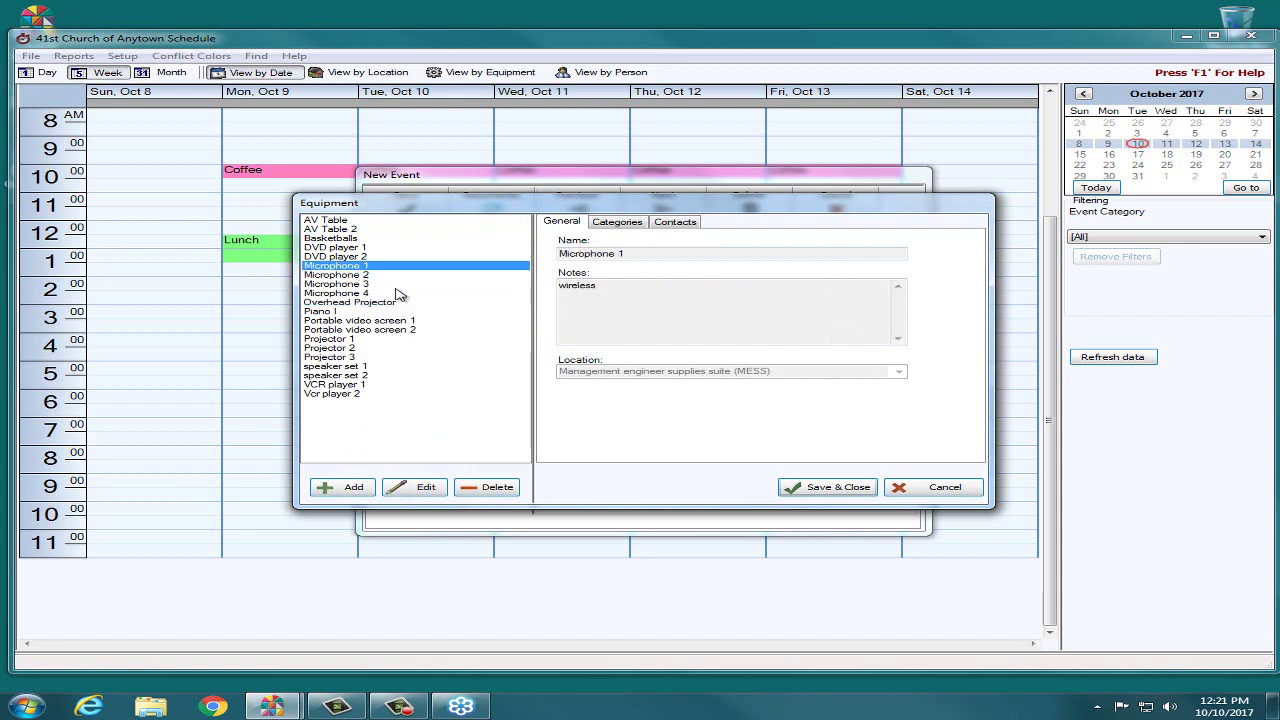
left_click(823, 488)
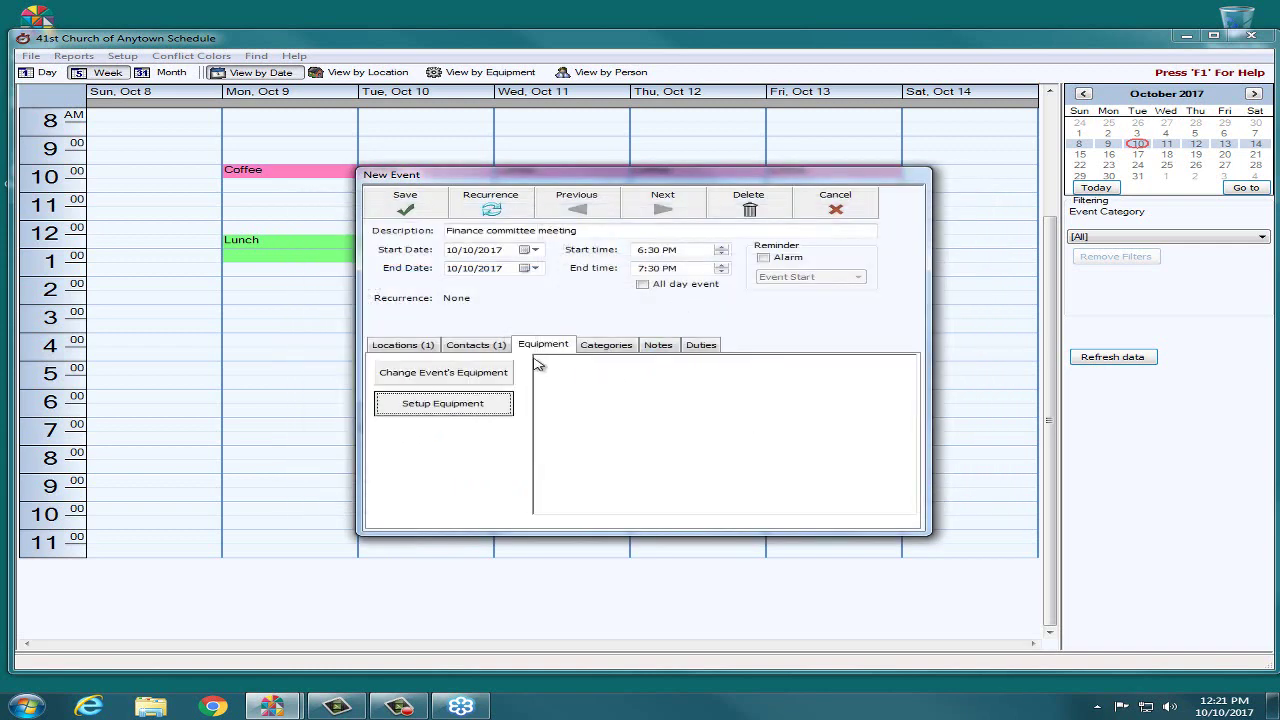
left_click(444, 404)
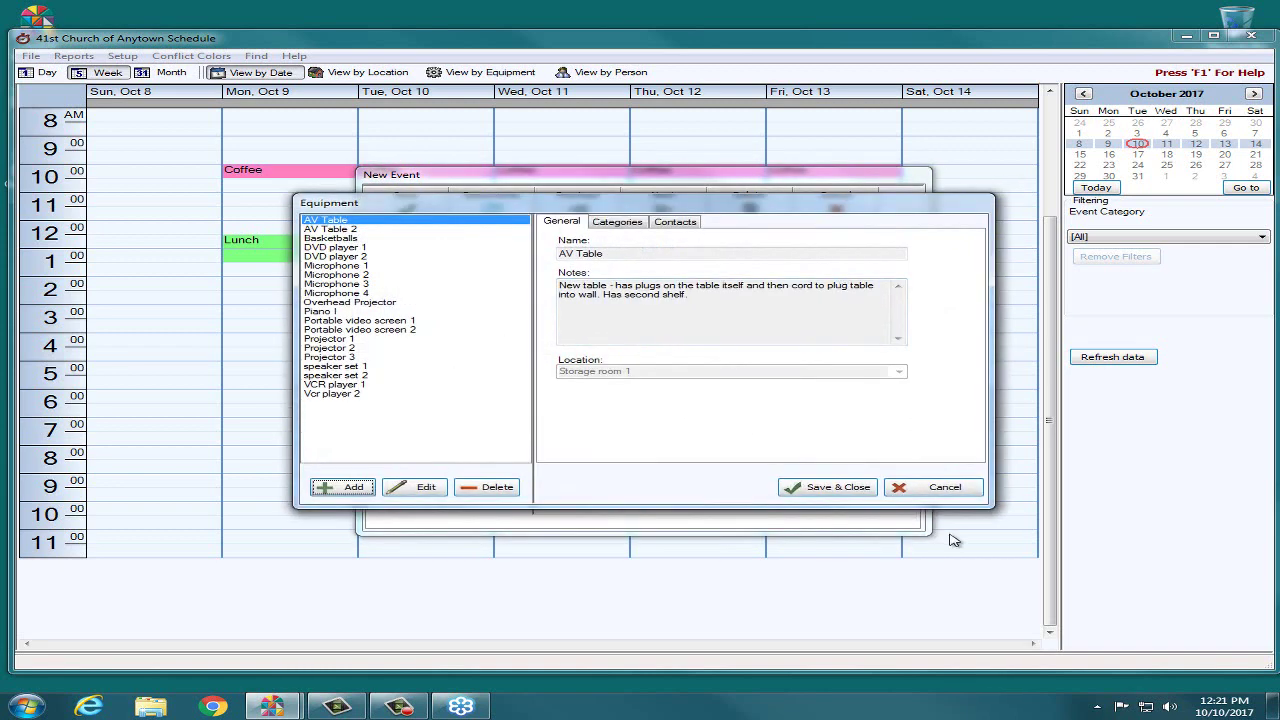
left_click(943, 490)
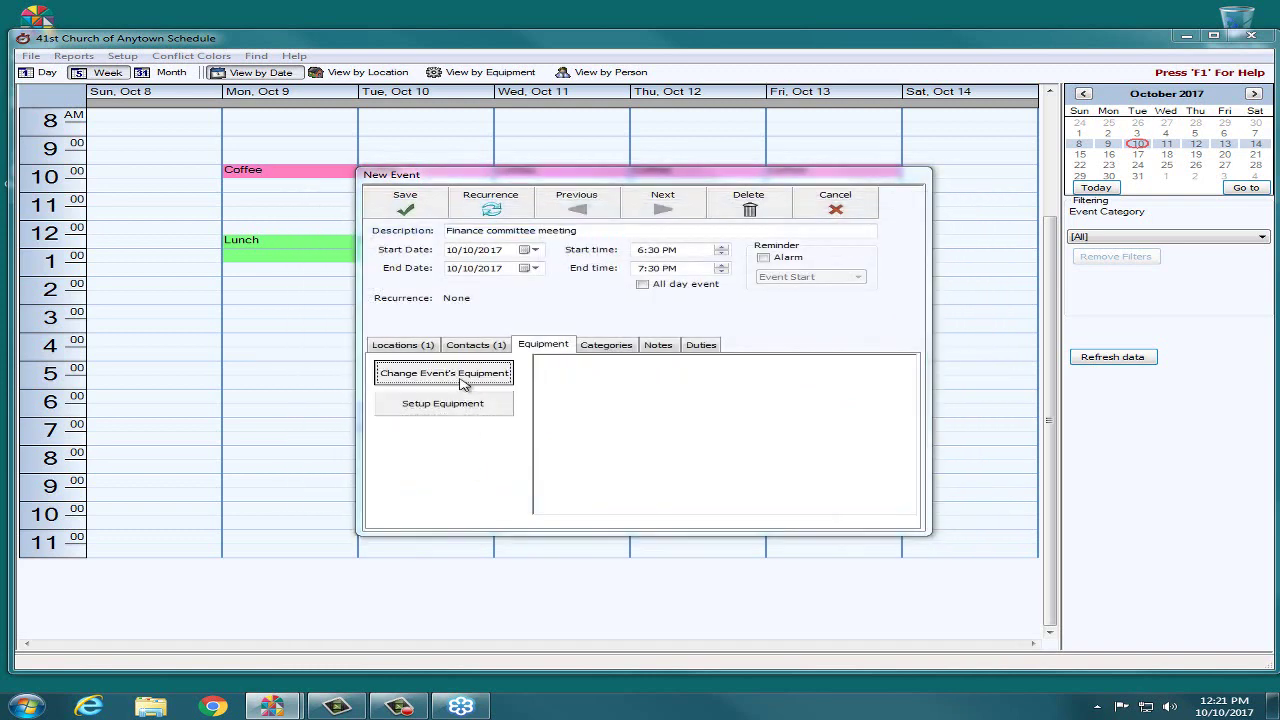
left_click(463, 371)
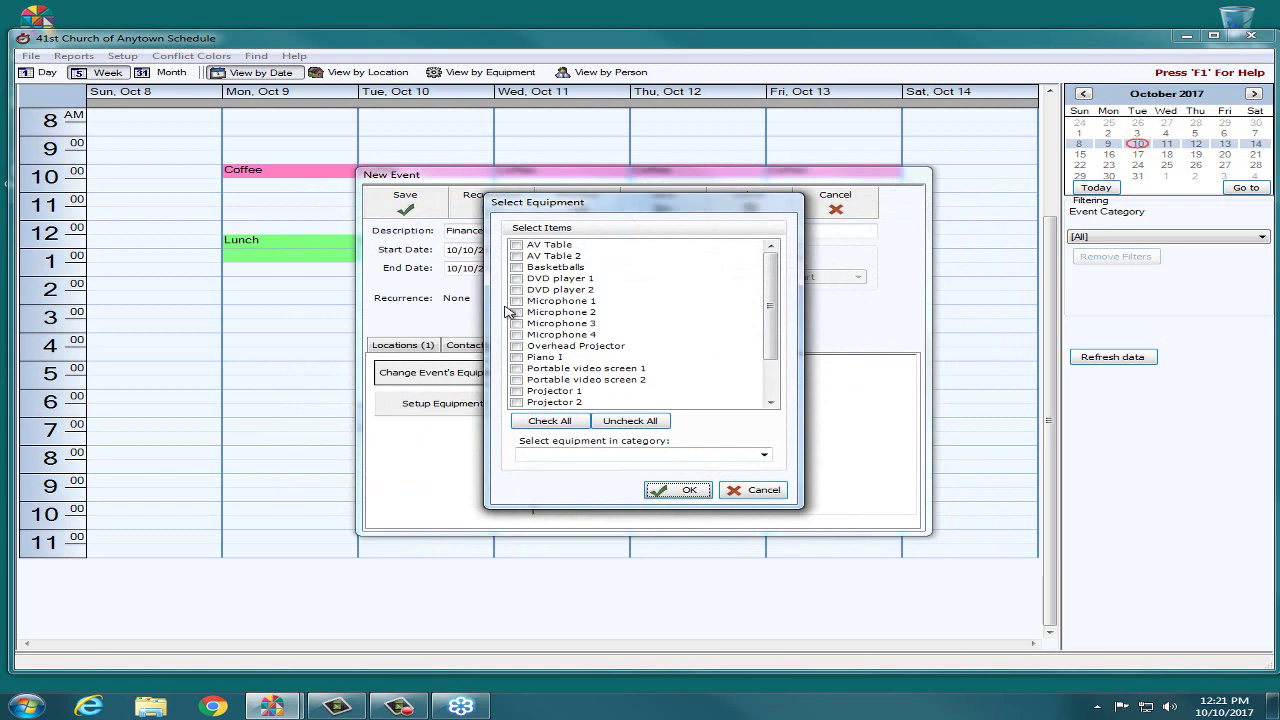
left_click(742, 490)
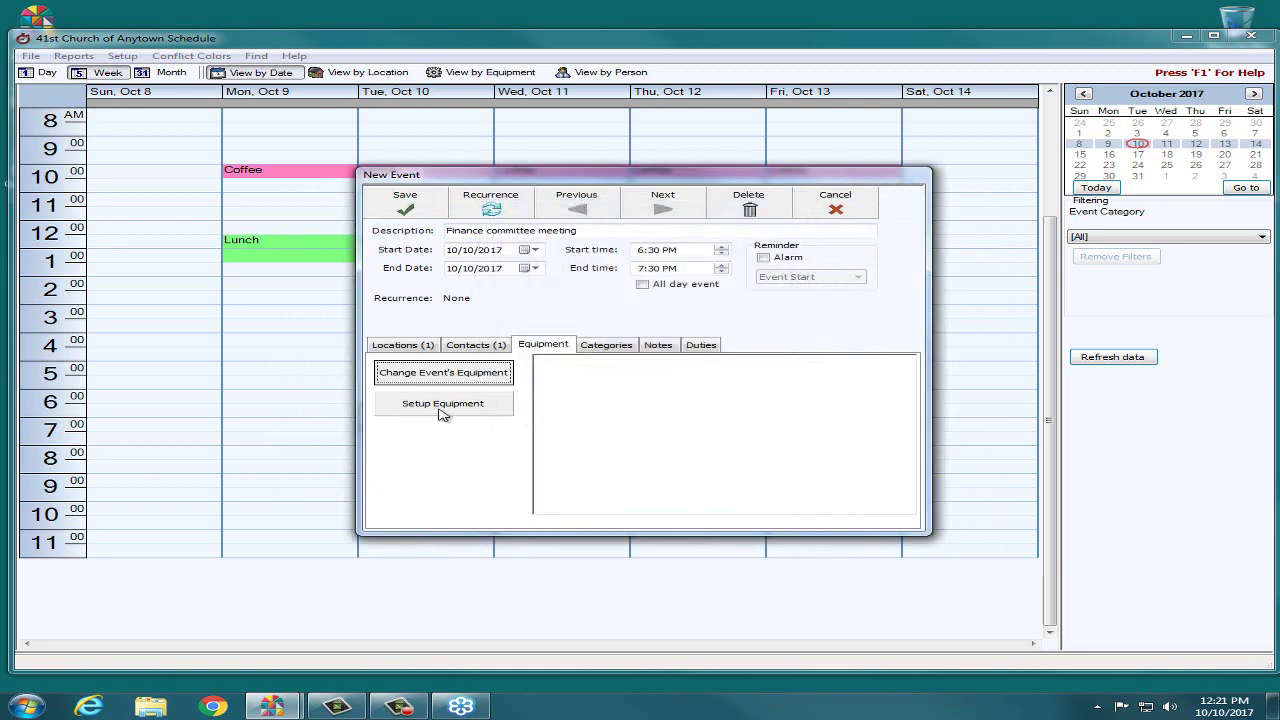
Step: Assign Microphone 1, Overhead Projector and speaker set 1 as the event's equipment
left_click(433, 374)
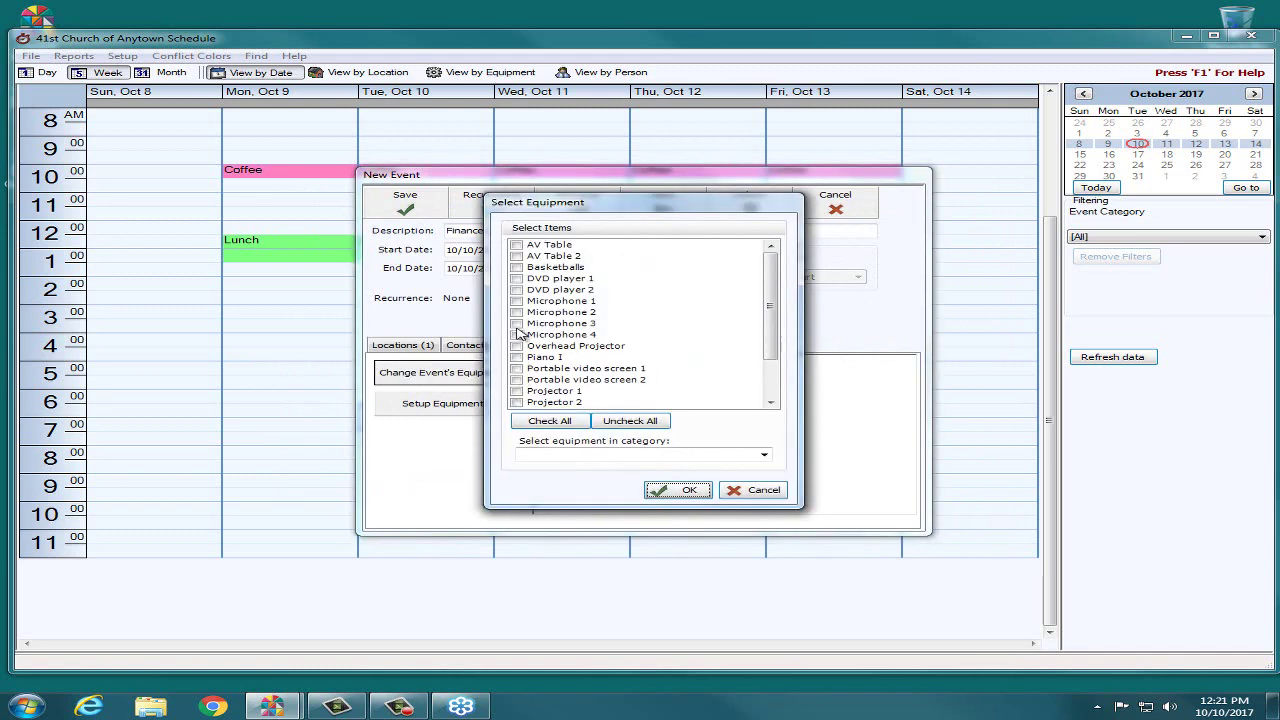
left_click(517, 303)
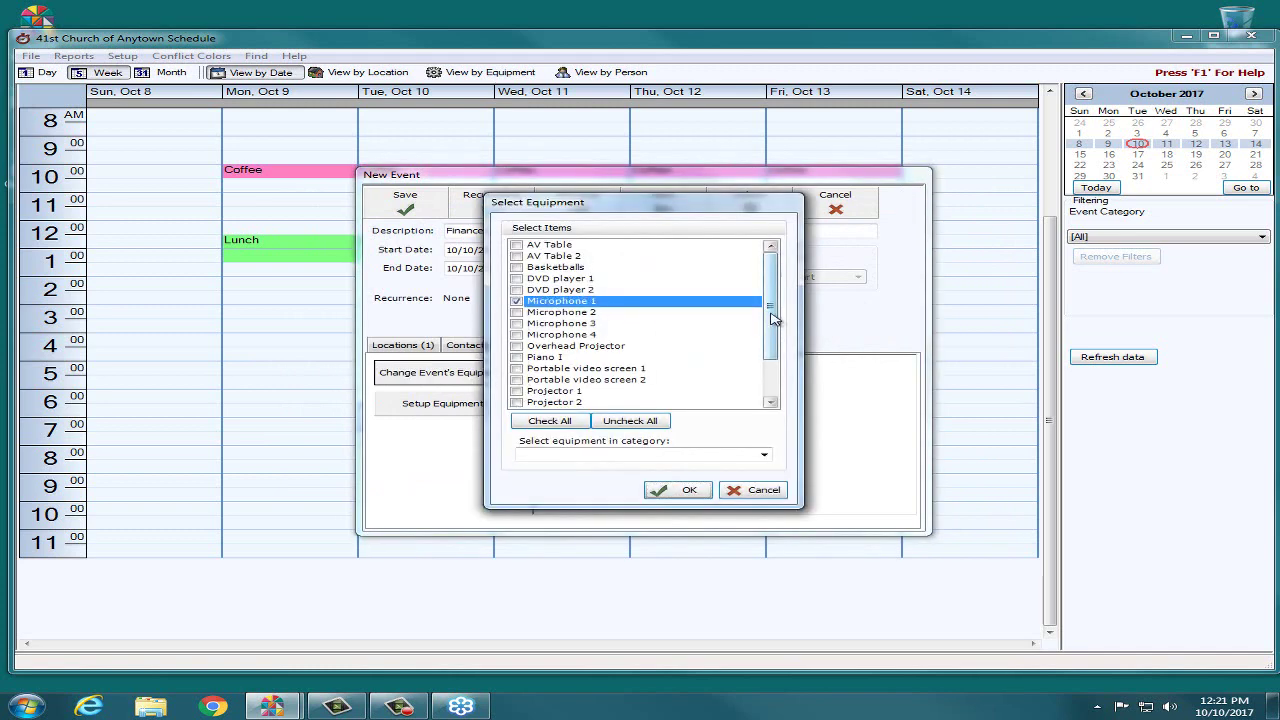
left_click_drag(772, 322, 772, 358)
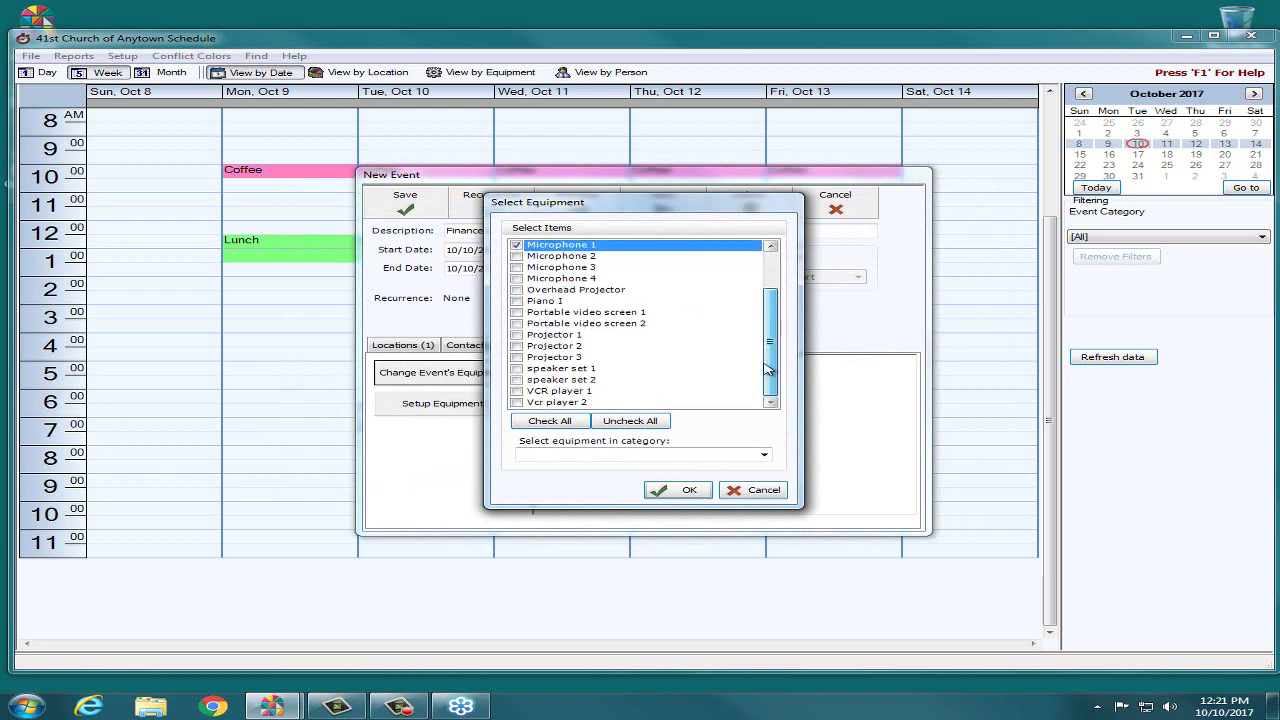
left_click(517, 290)
left_click(517, 369)
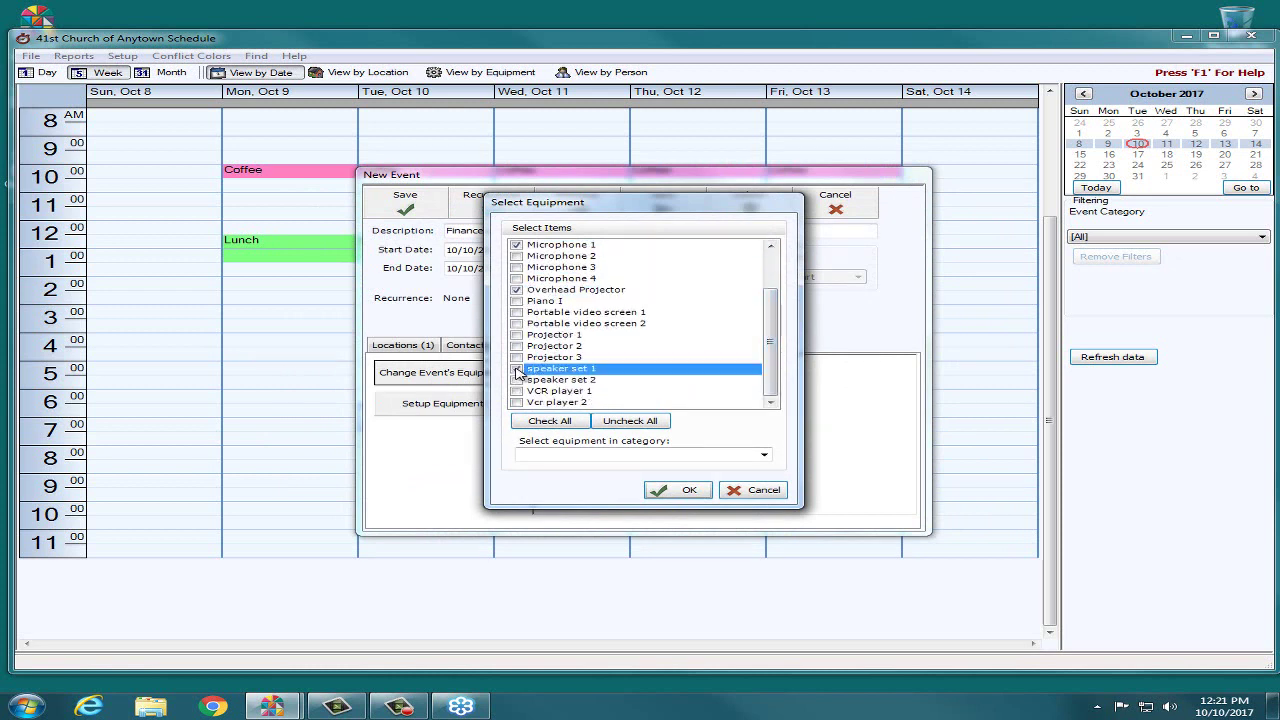
left_click(680, 490)
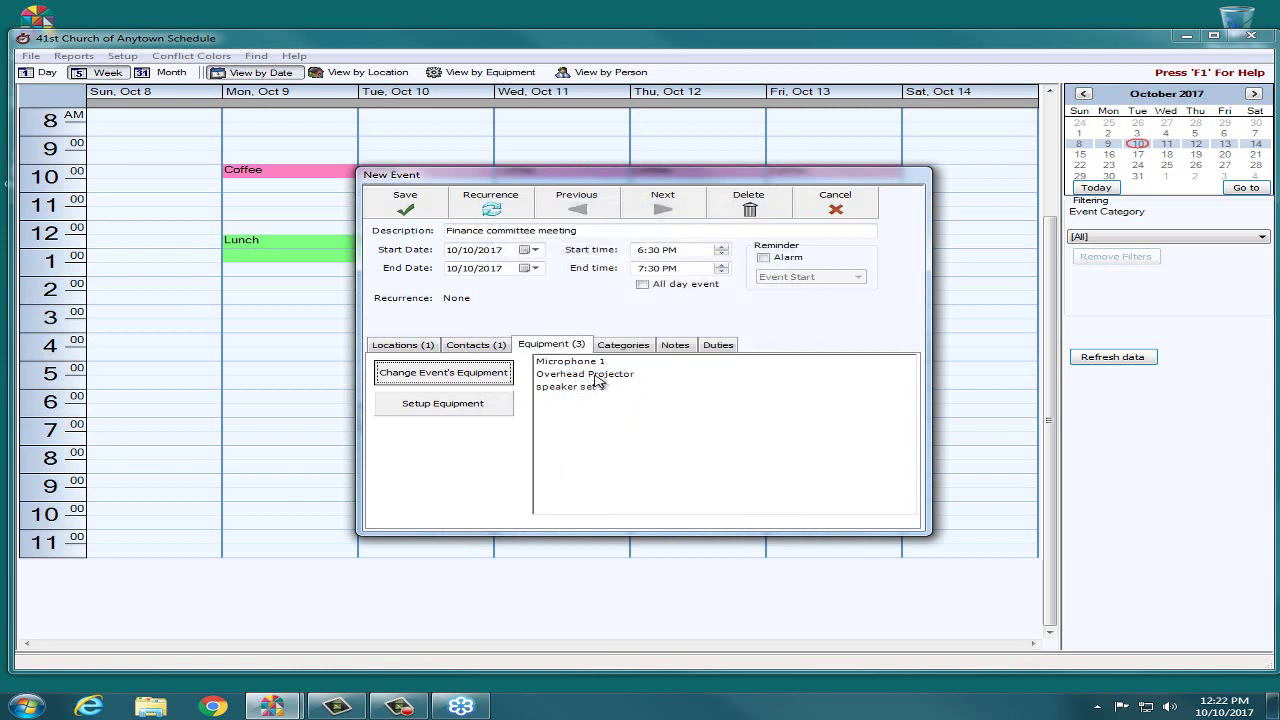
Step: Assign the Committee Meetings category to the finance committee meeting
left_click(630, 348)
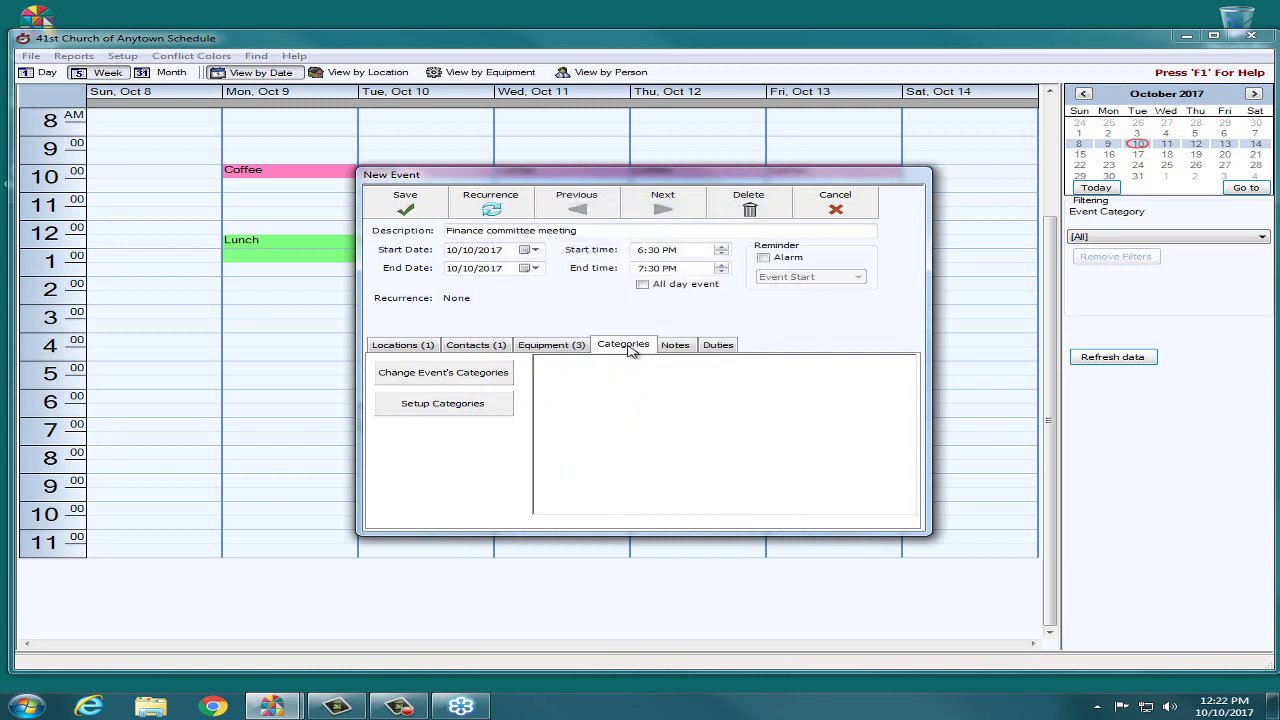
left_click(447, 375)
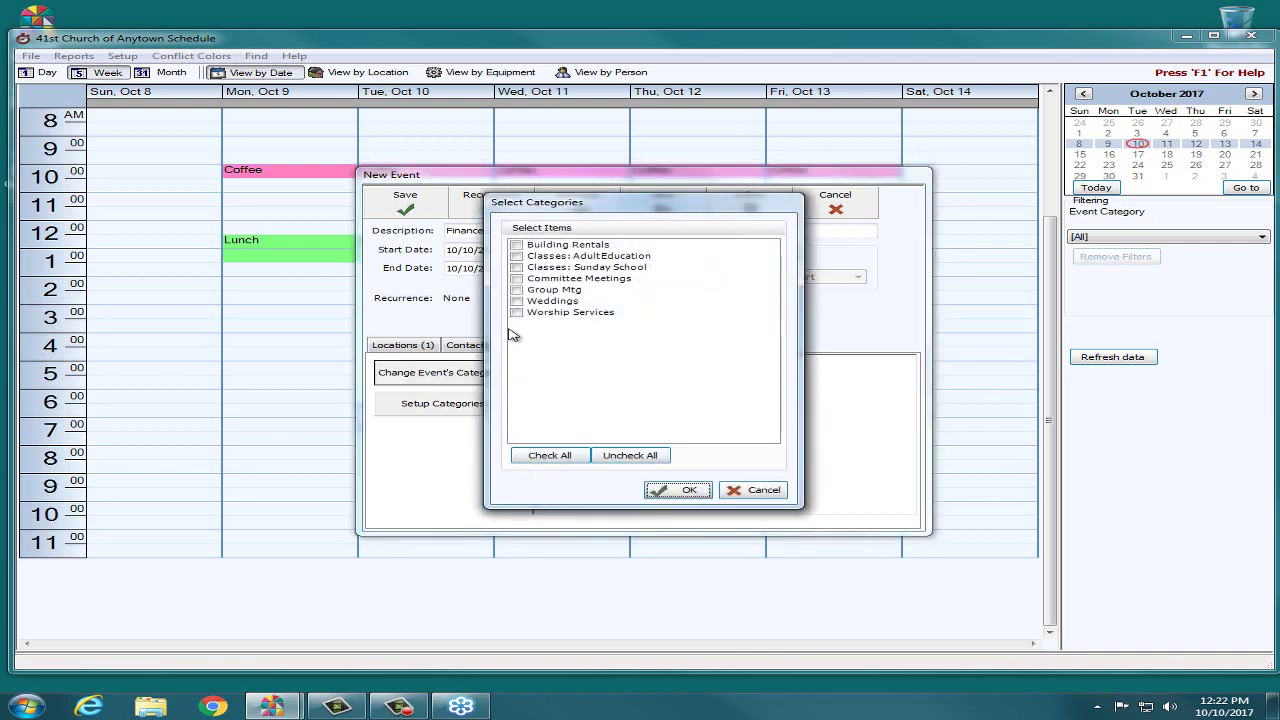
left_click(516, 278)
left_click(678, 489)
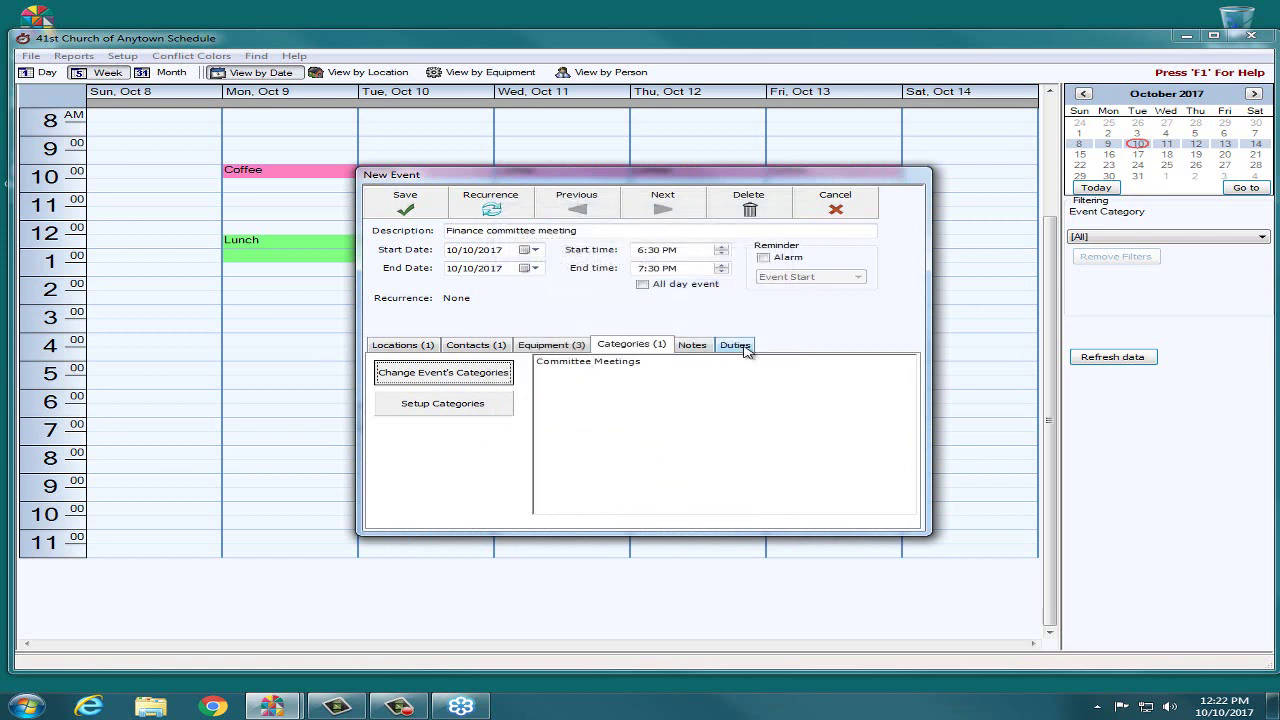
Step: Add a Building Monitor duty to the finance committee meeting and view the selectable people without assigning anyone
left_click(749, 346)
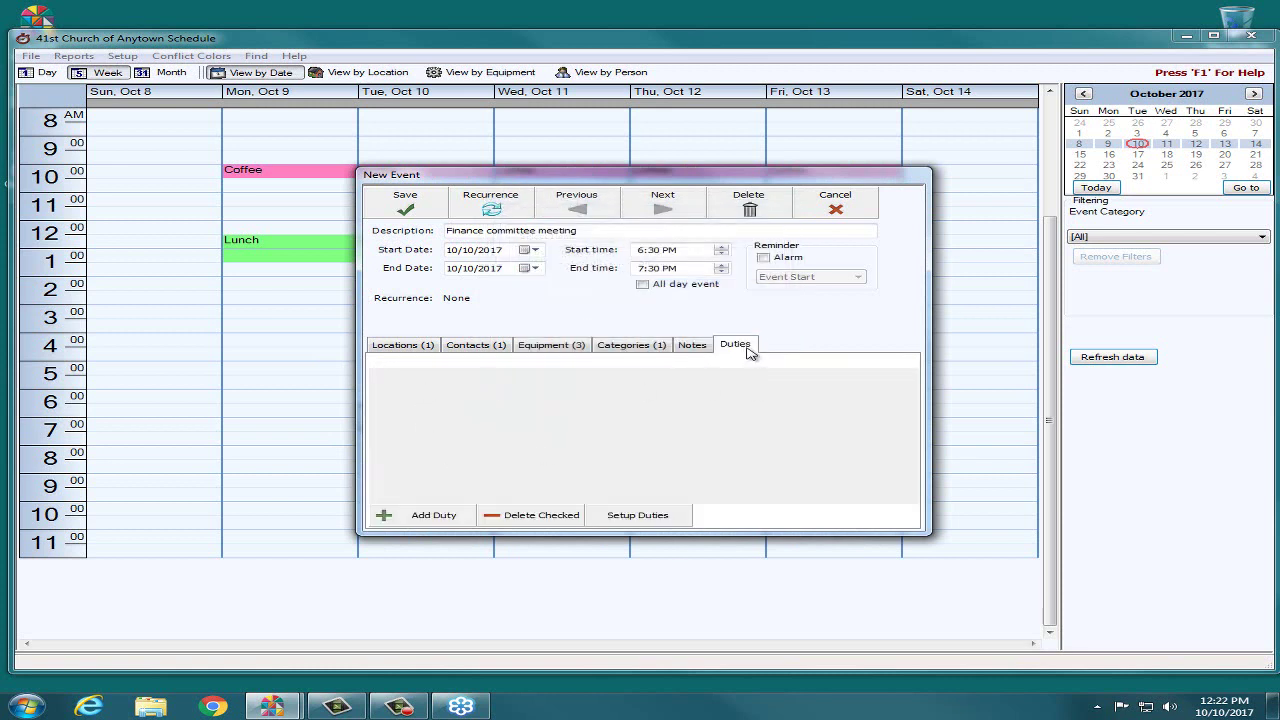
left_click(430, 516)
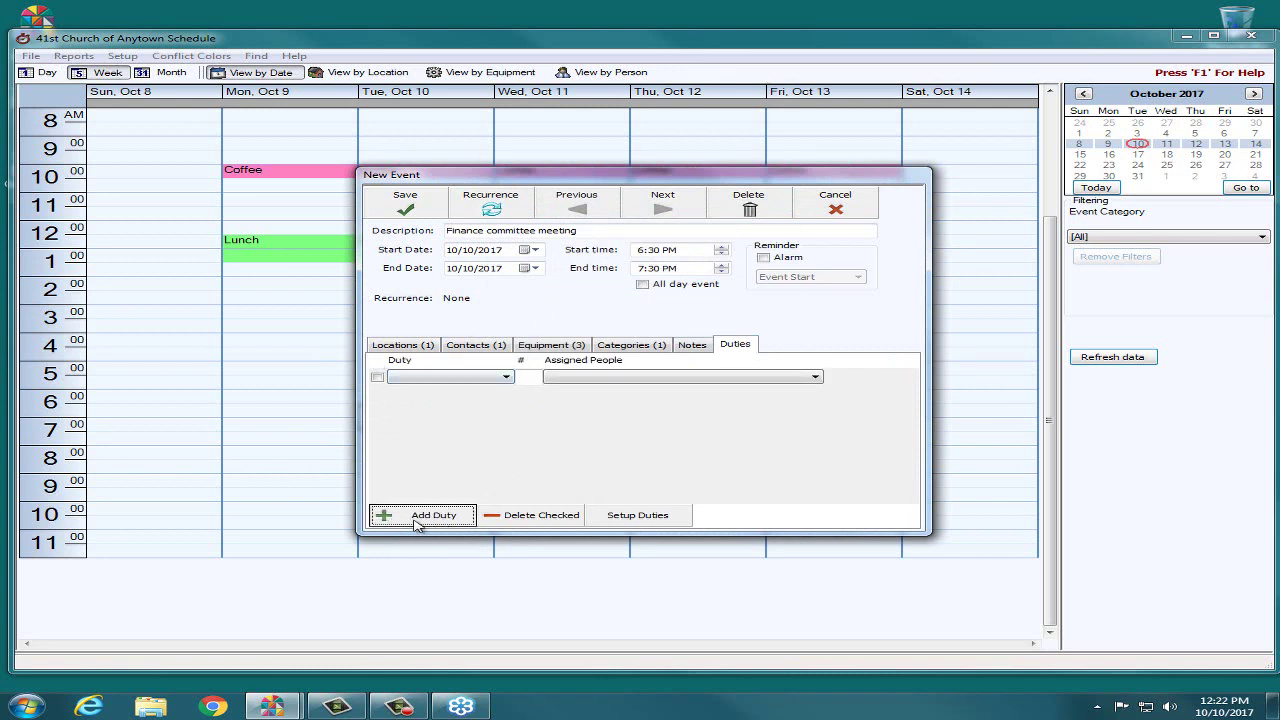
left_click(507, 378)
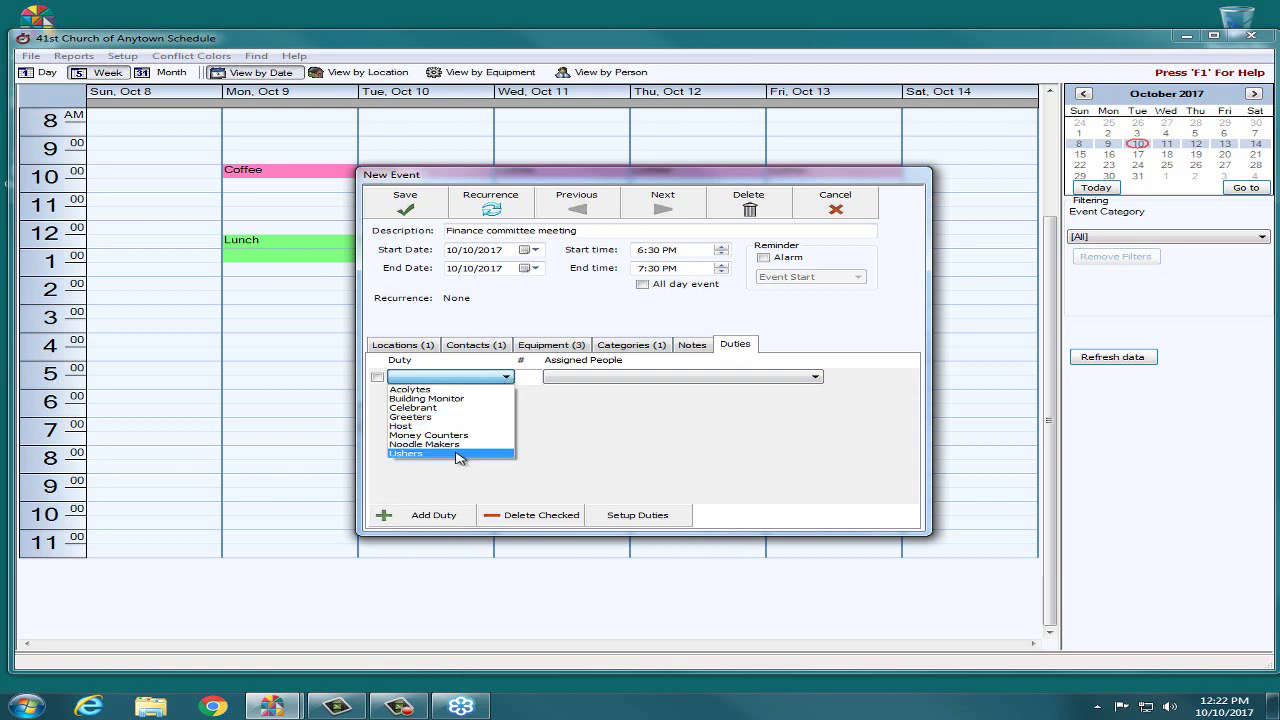
left_click(465, 399)
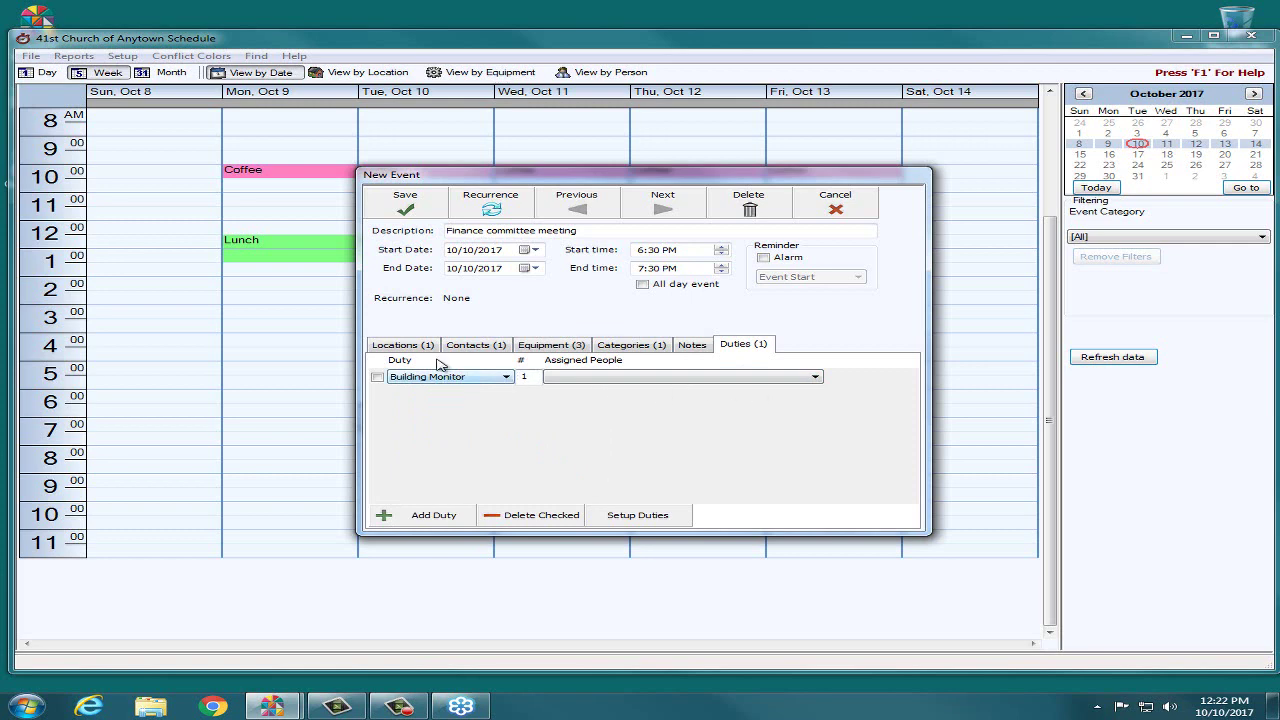
left_click(815, 377)
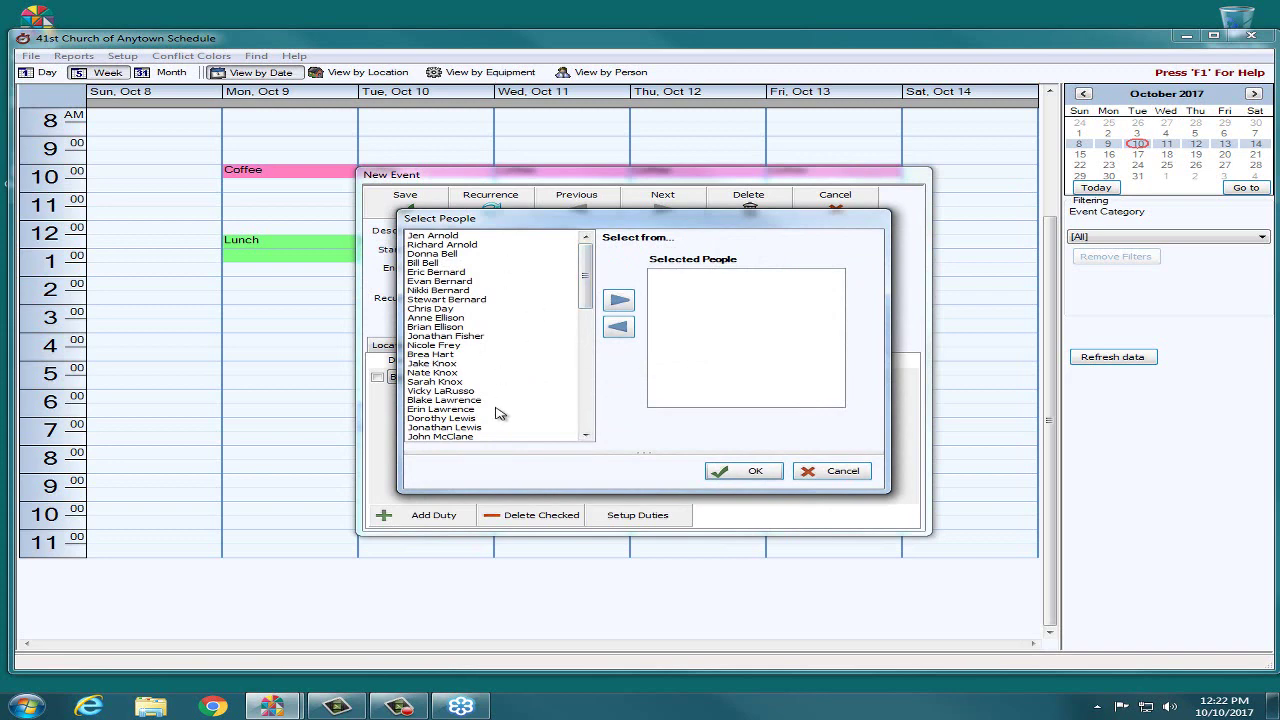
left_click(820, 471)
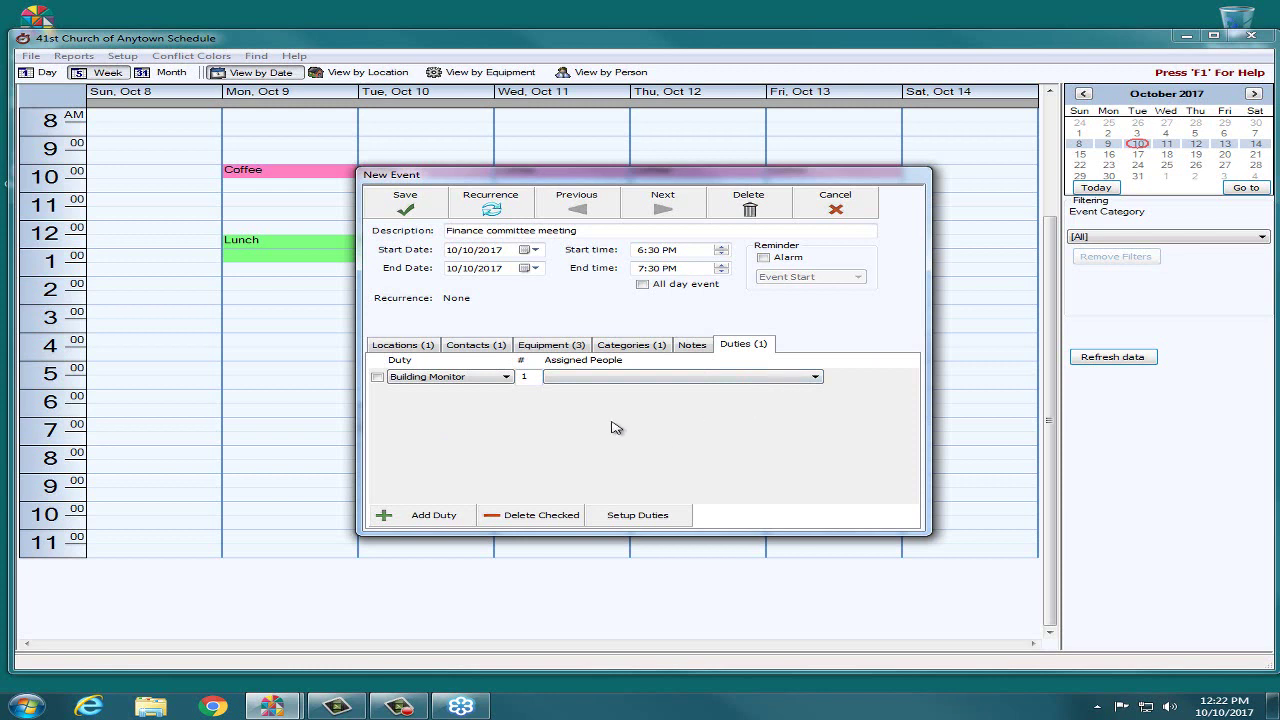
Step: Save the finance committee meeting and view its summary in the Tuesday, Oct 10 column of the calendar
left_click(401, 203)
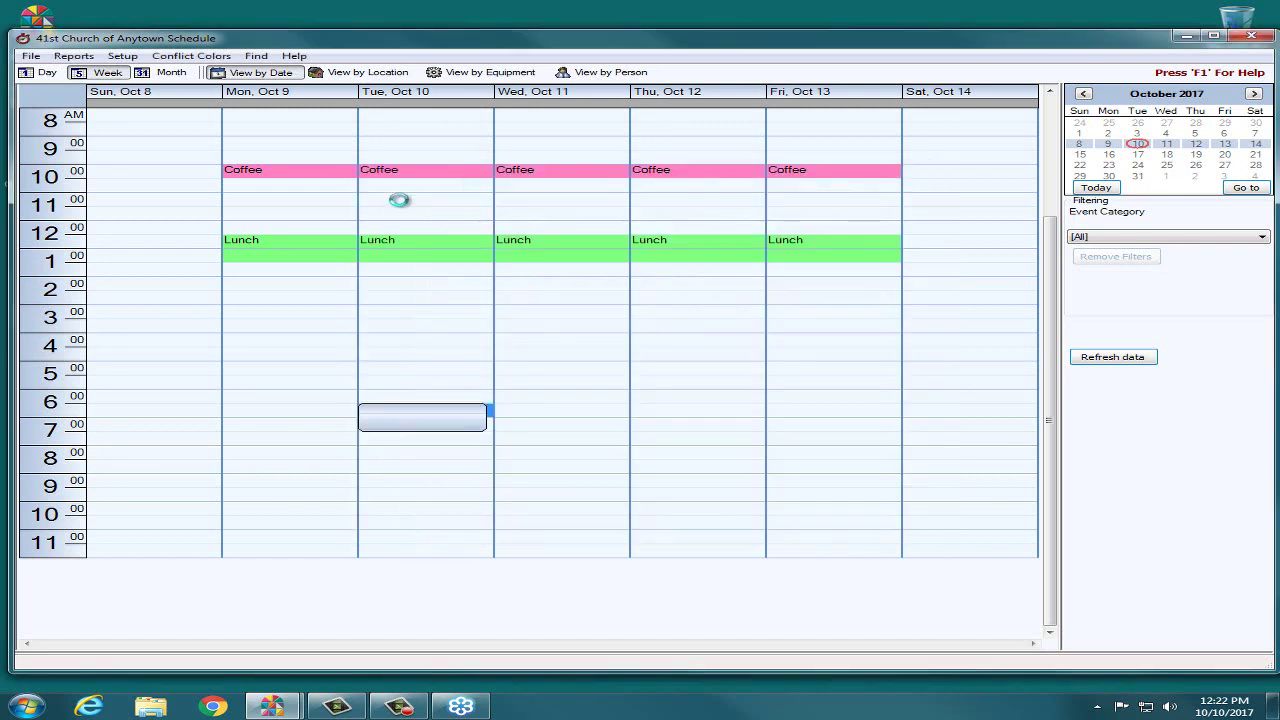
left_click(398, 466)
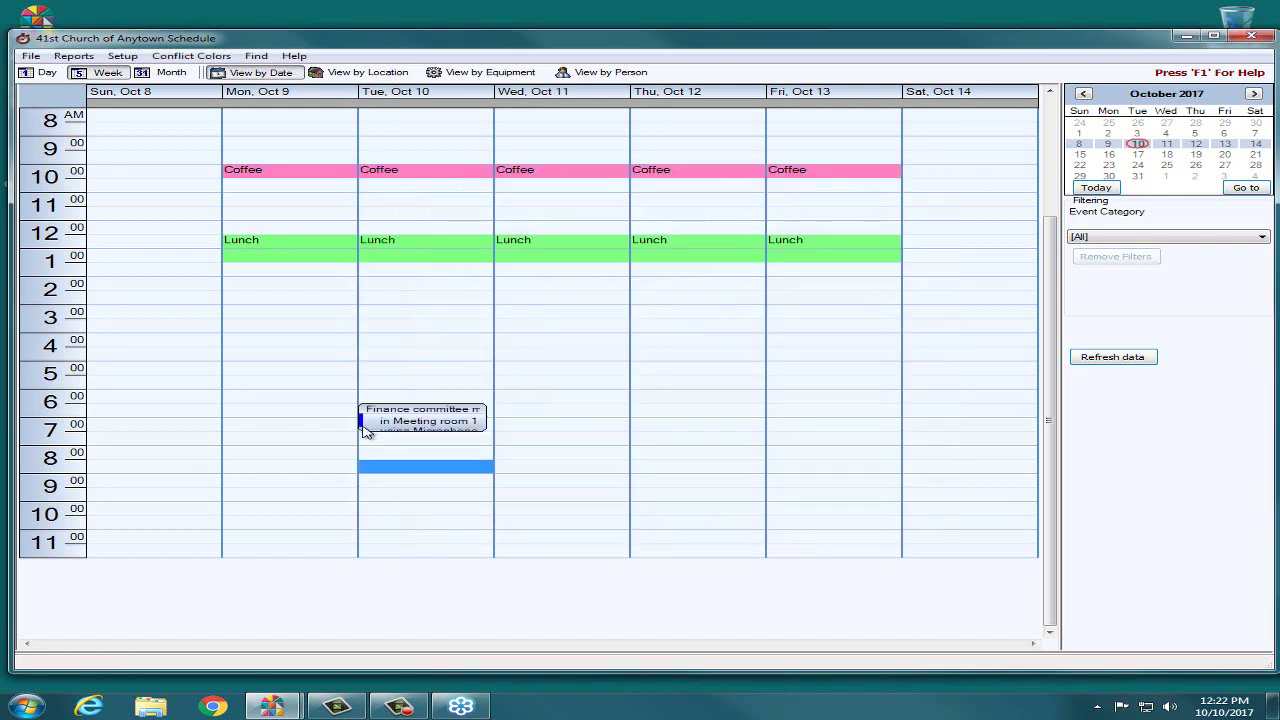
mouse_move(362, 425)
mouse_move(447, 424)
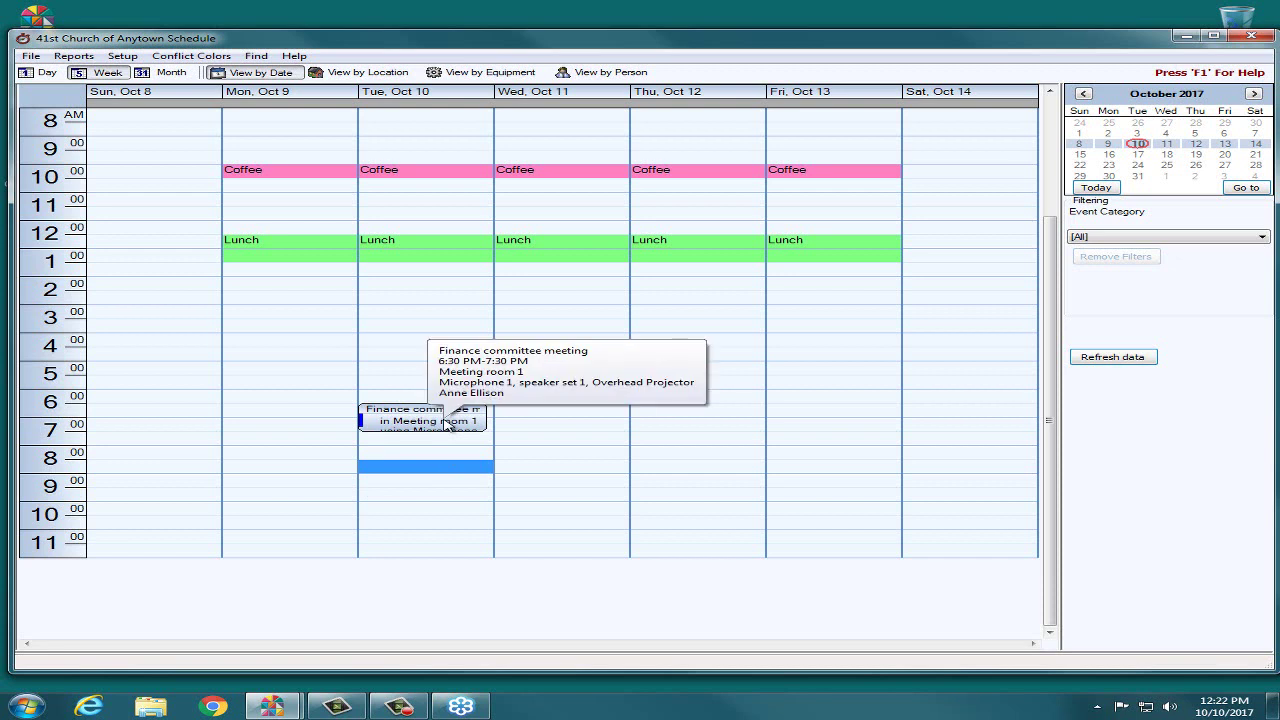